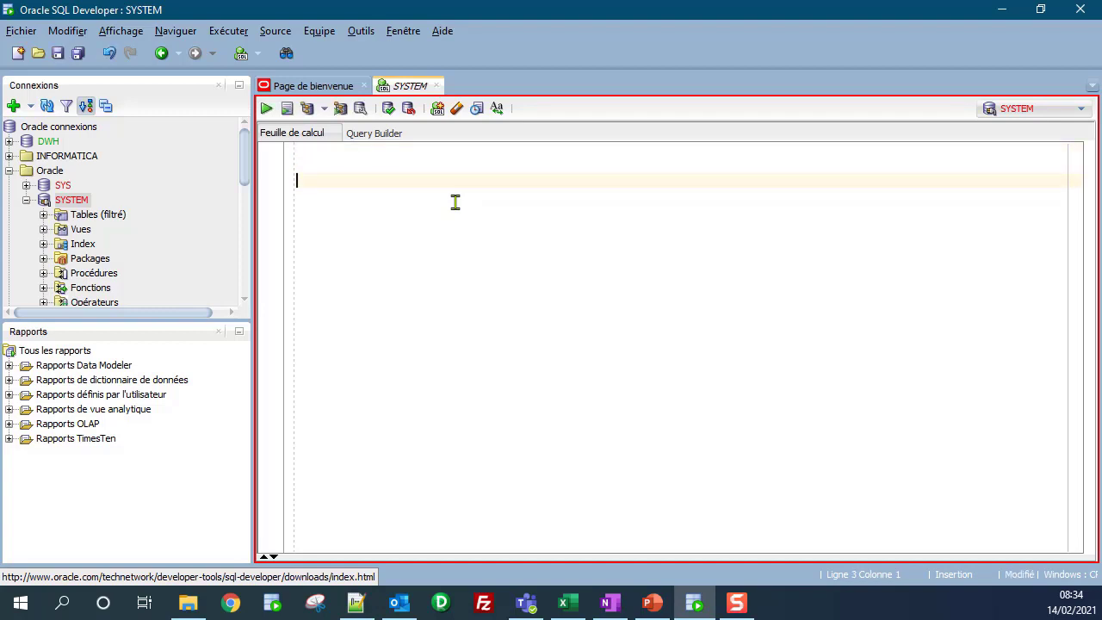
Step: Drop the ODS user by running DROP USER ODS CASCADE as a script
type("DROP USER ODS_CASCADE ")
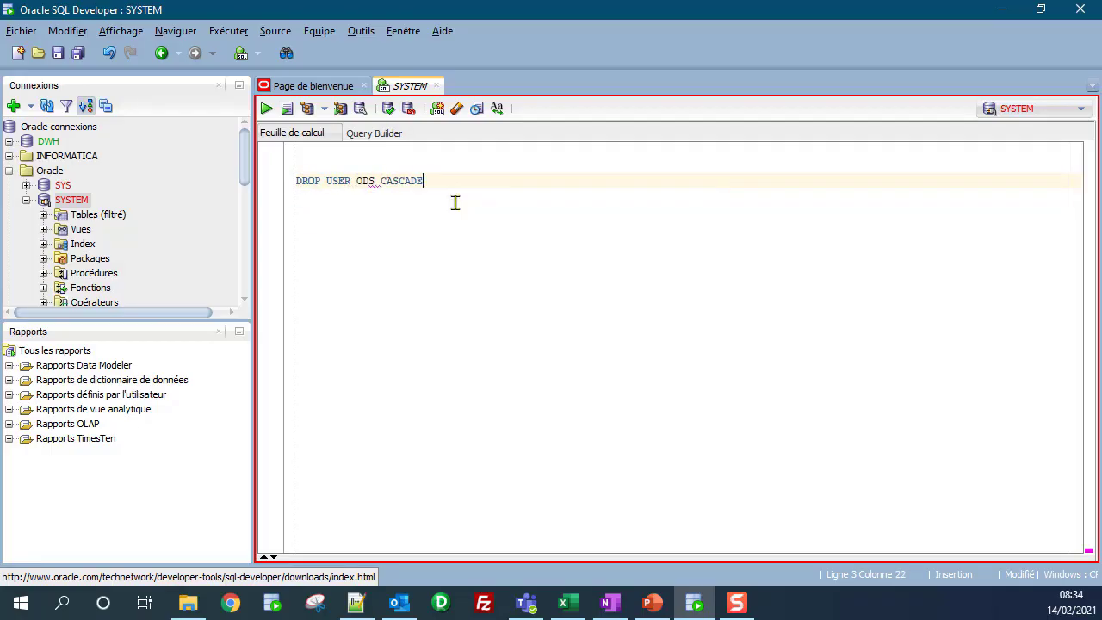
type(";")
key("F5")
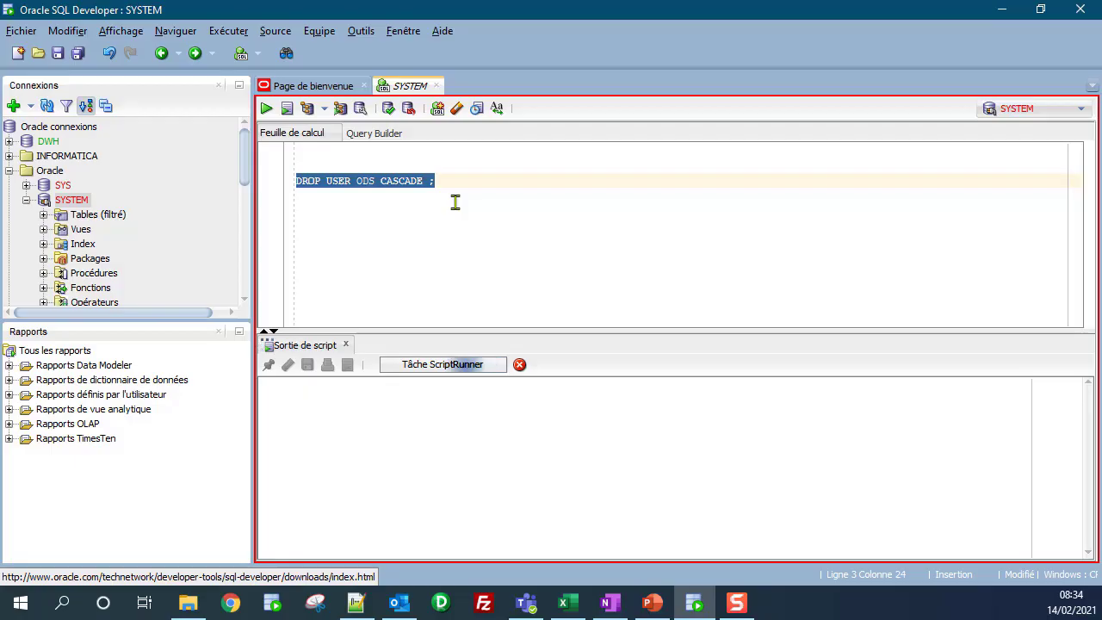
key("Left")
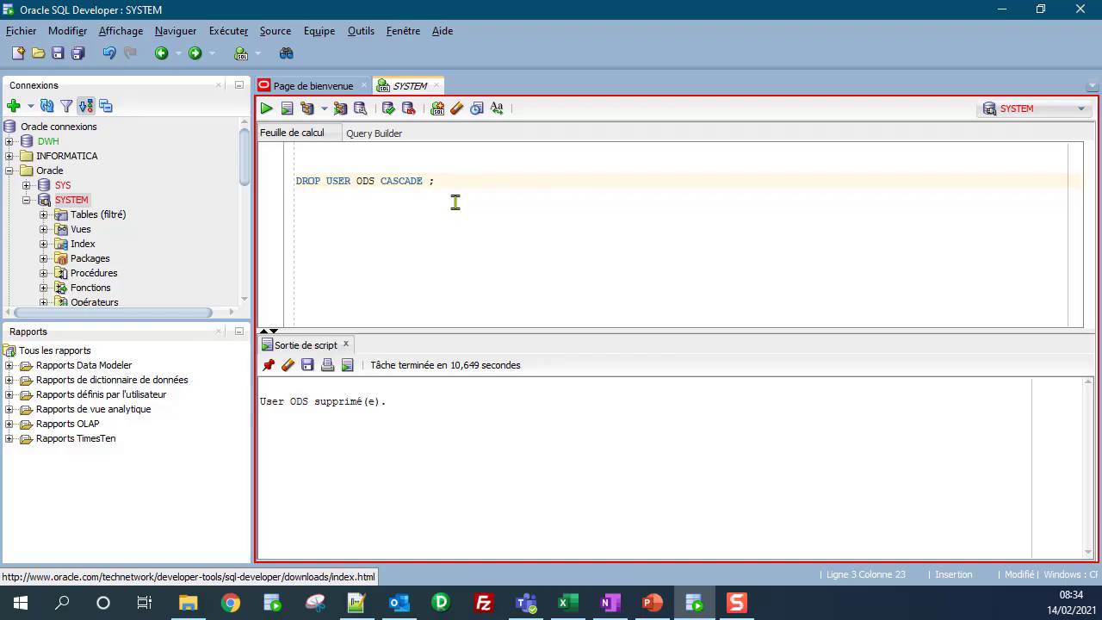
Step: Write a CREATE USER ODS IDENTIFIED BY statement with the user's password
key("Return")
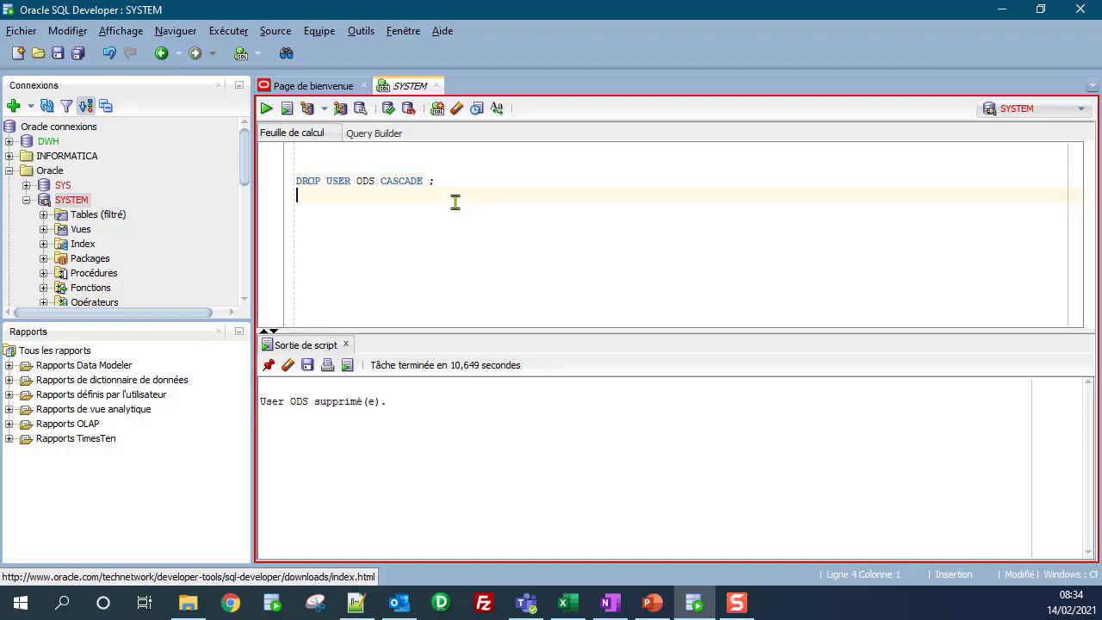
type("CREATE USER OD")
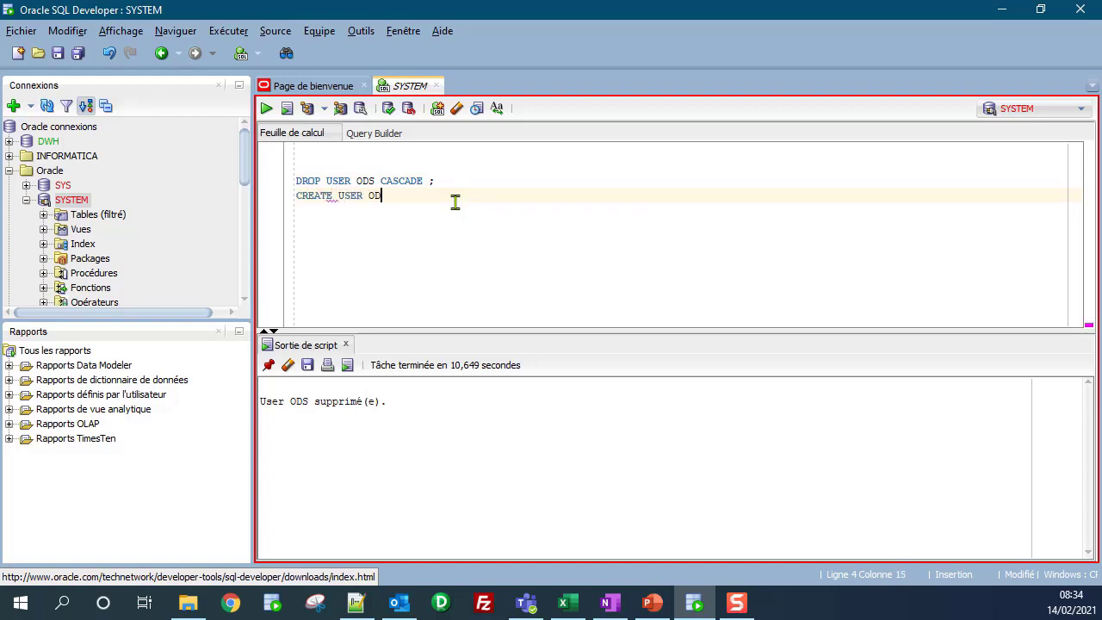
type("S IDENTIFIED BY")
type("ODS ;")
Step: Add ALTER USER ODS DEFAULT TABLESPACE USERS QUOTA UNLIMITED ON USERS
key("Return")
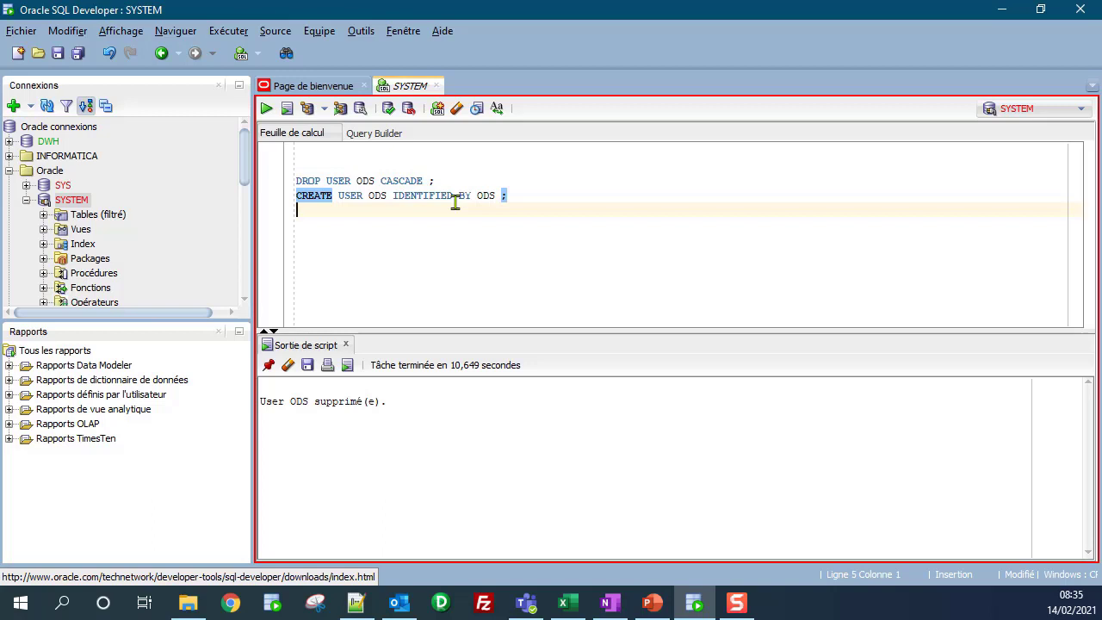
type("A")
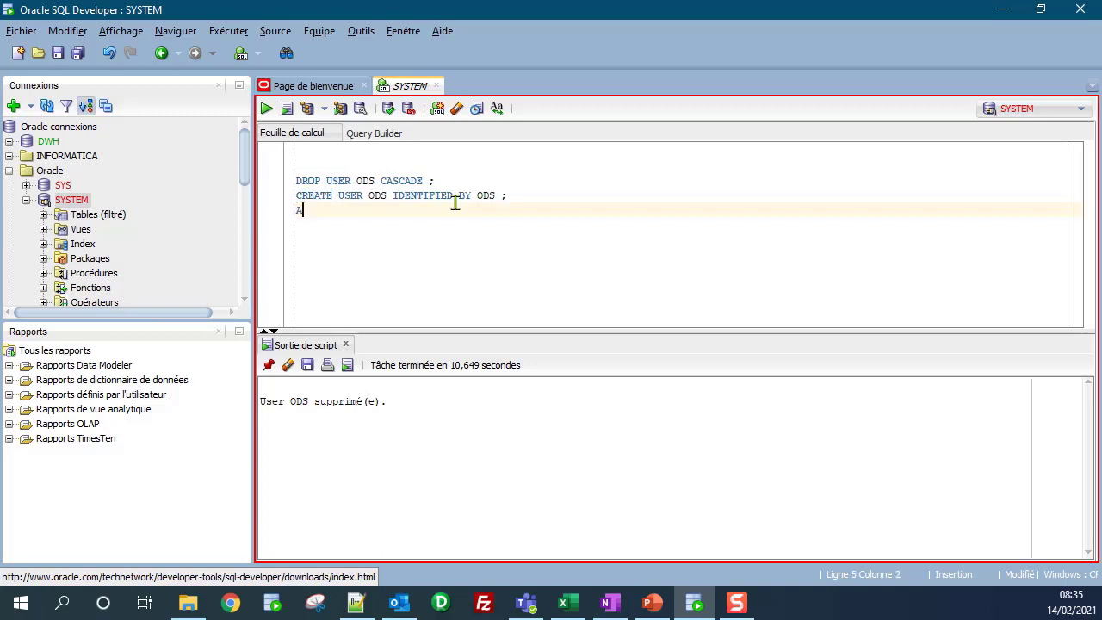
type("LTER USER ODS DEFAULT ")
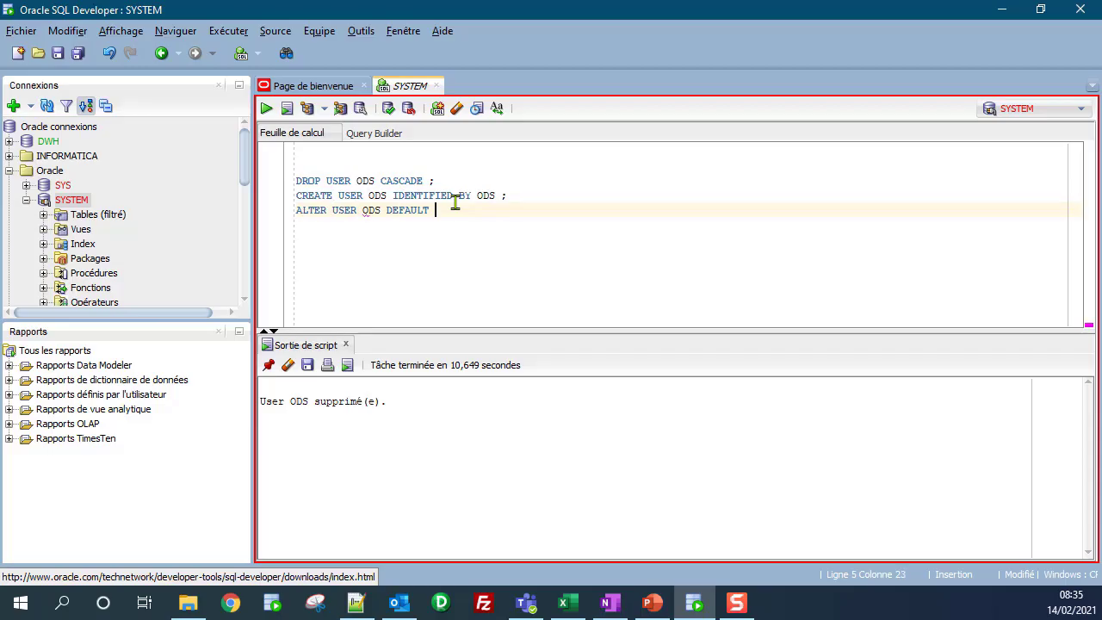
type("TABLESPACE USERS")
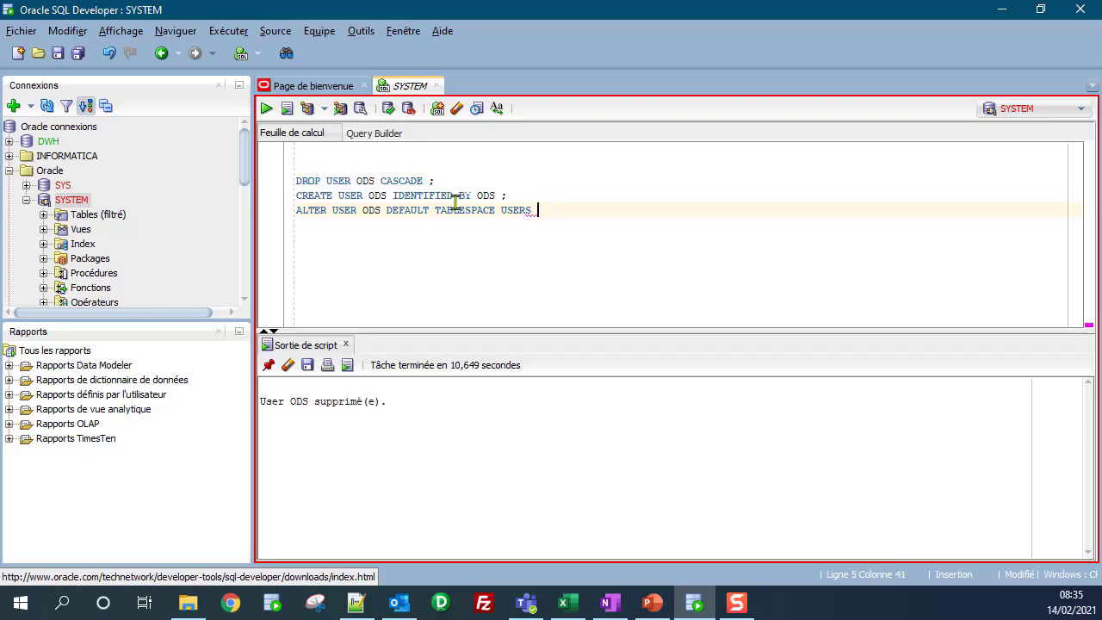
type(" QUOTA UNLIMIL")
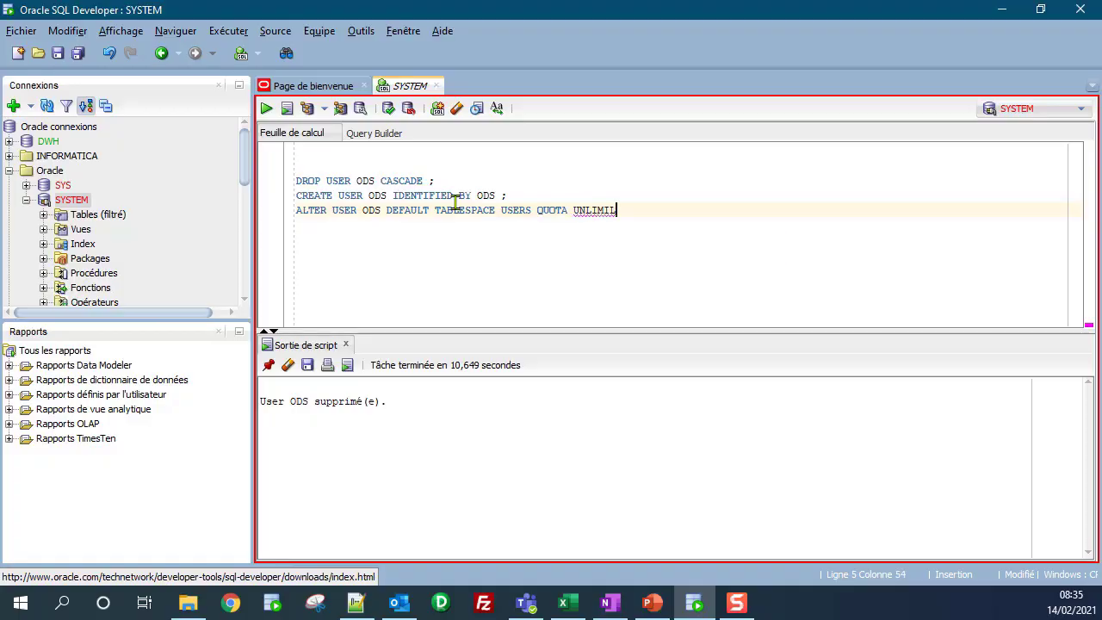
key("BackSpace")
type("TED ON USERS ;")
Step: Start a GRANT statement listing CREATE SESSION and CREATE TABLE on separate lines
key("Return")
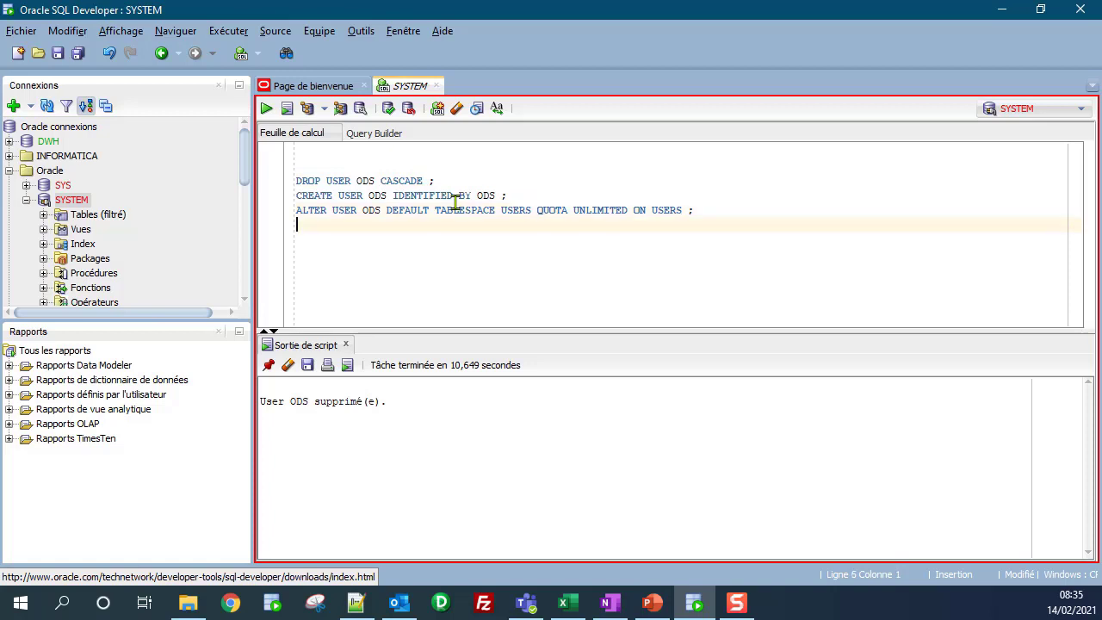
key("Return")
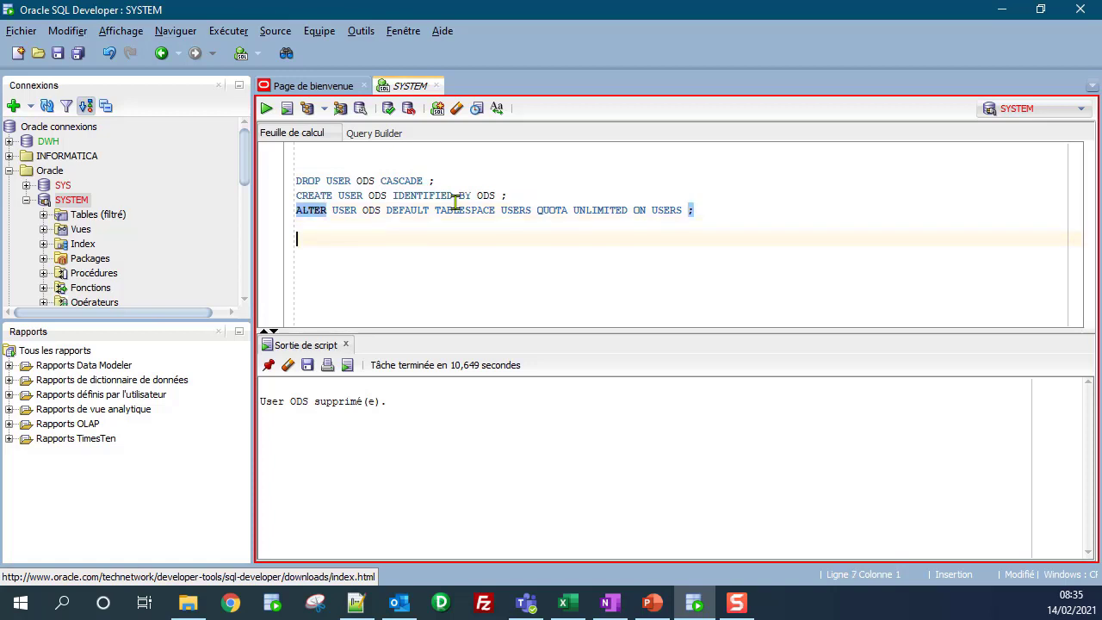
type("GRANT")
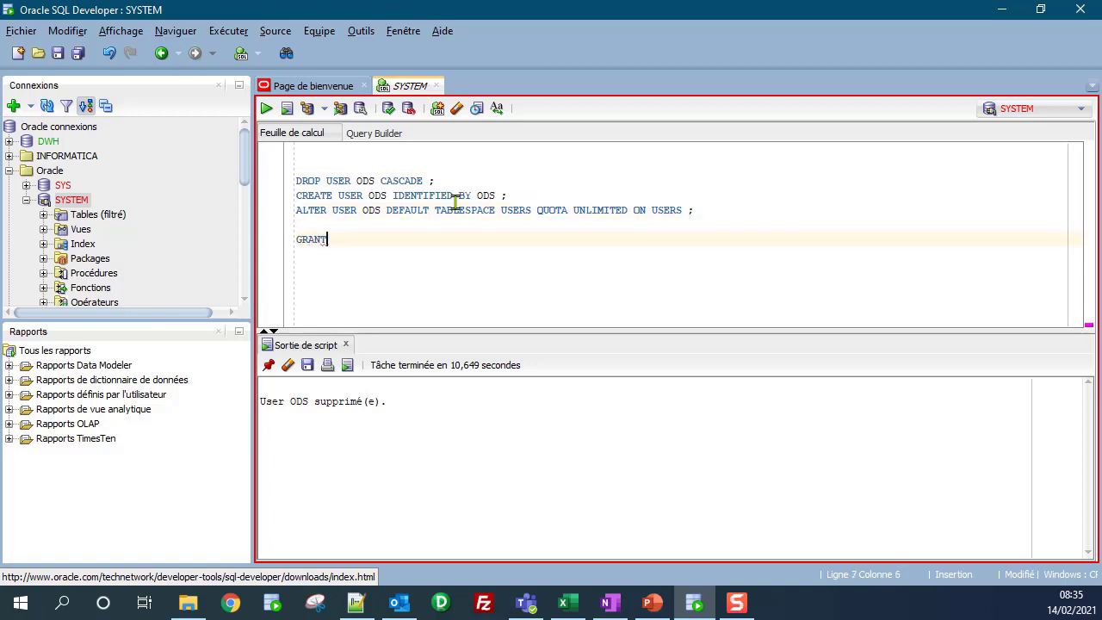
key("Return")
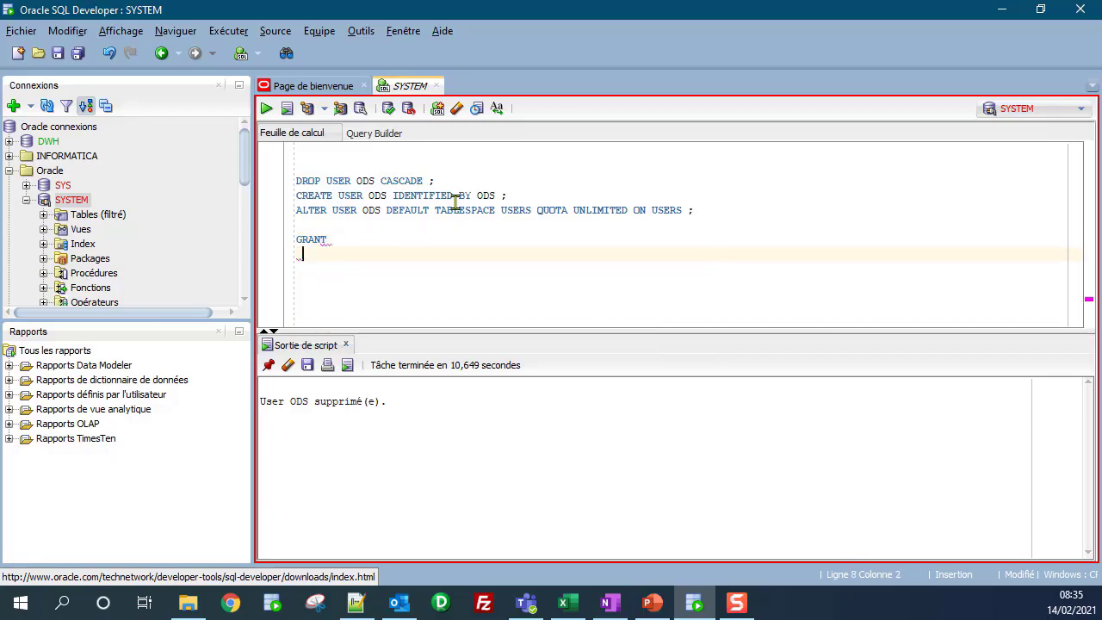
type("CRE")
type("ATE SESSION,")
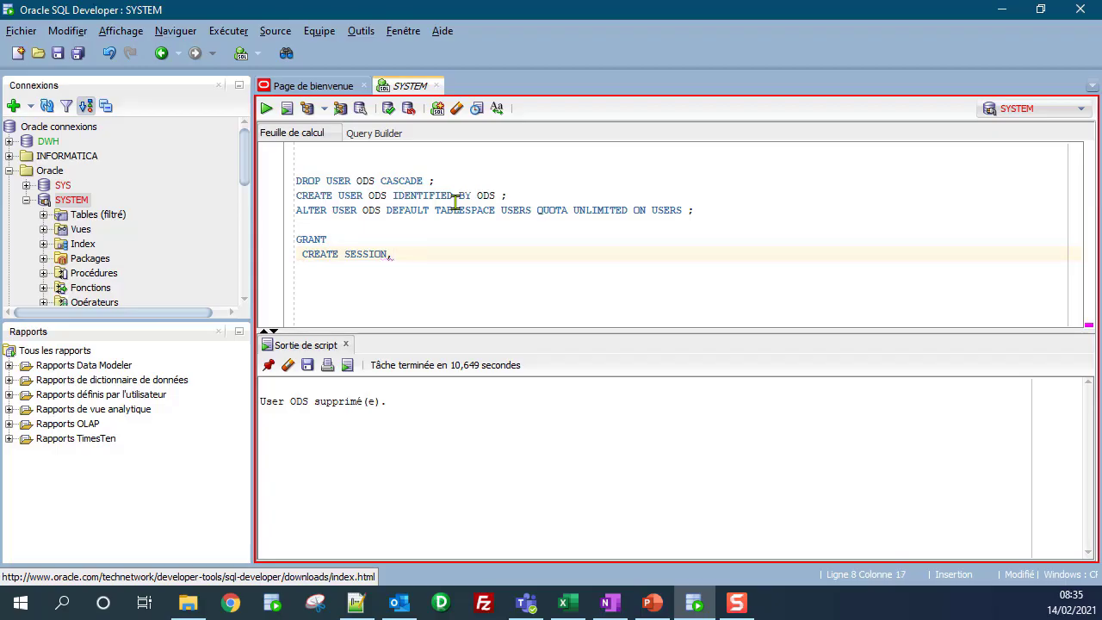
key("Return")
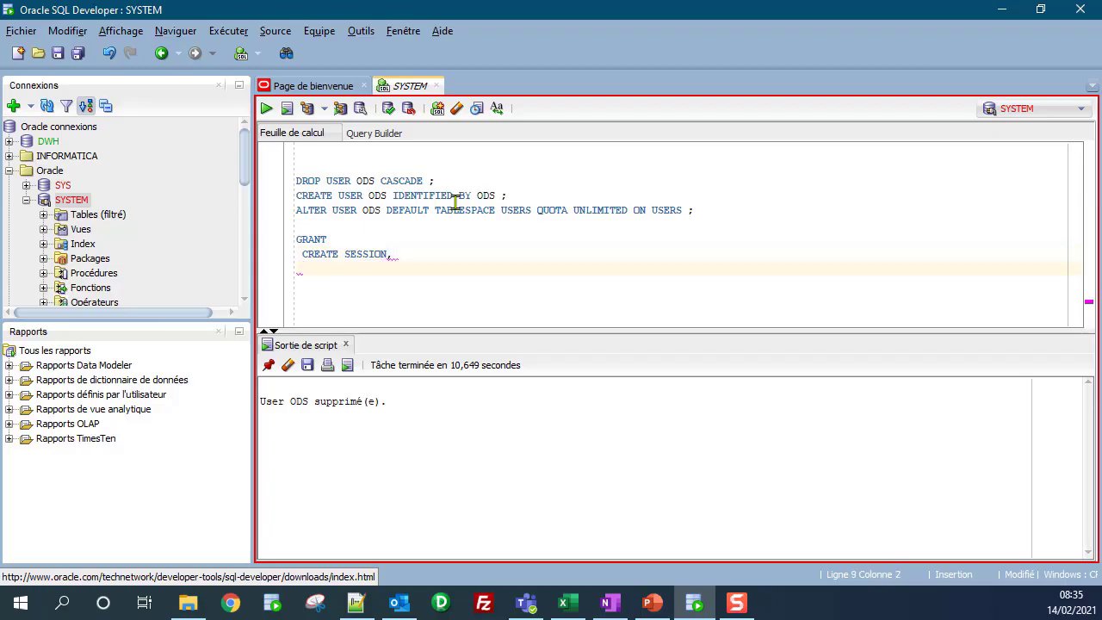
type("CREATE TABLE,")
Step: Finish the GRANT with CREATE VIEW, CREATE SEQUENCE, CREATE TRIGGER TO ODS
key("Return")
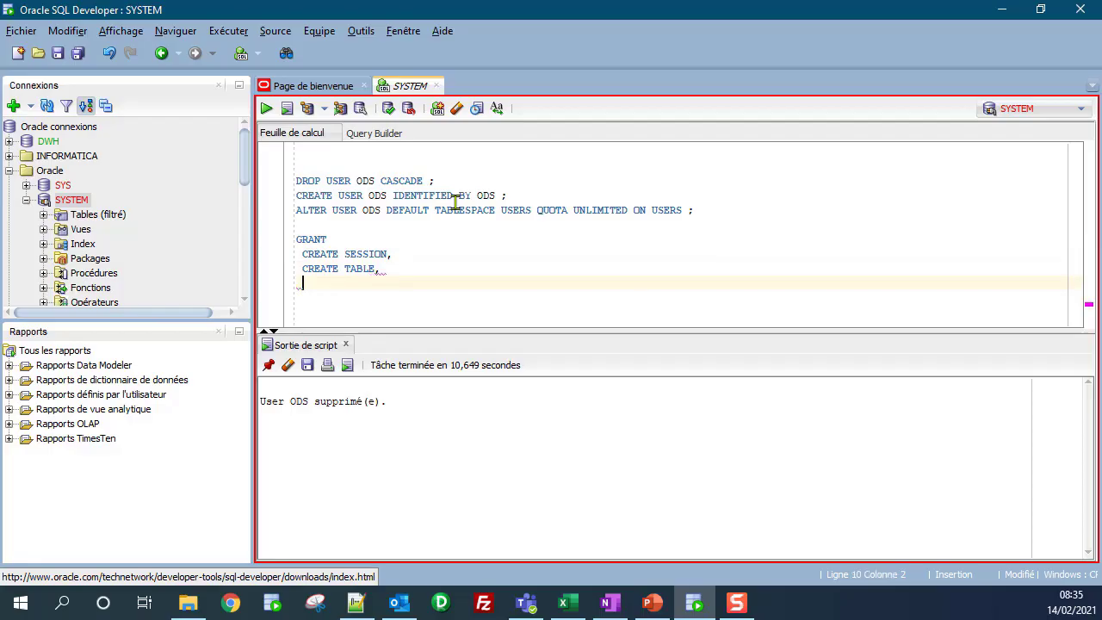
type("CREA")
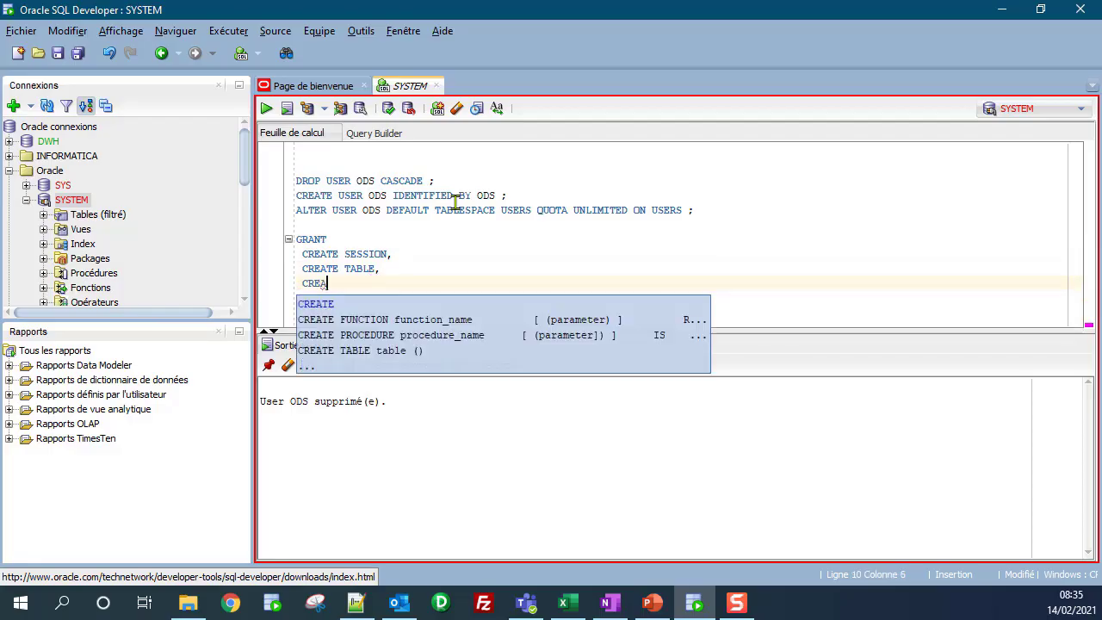
type("TE V")
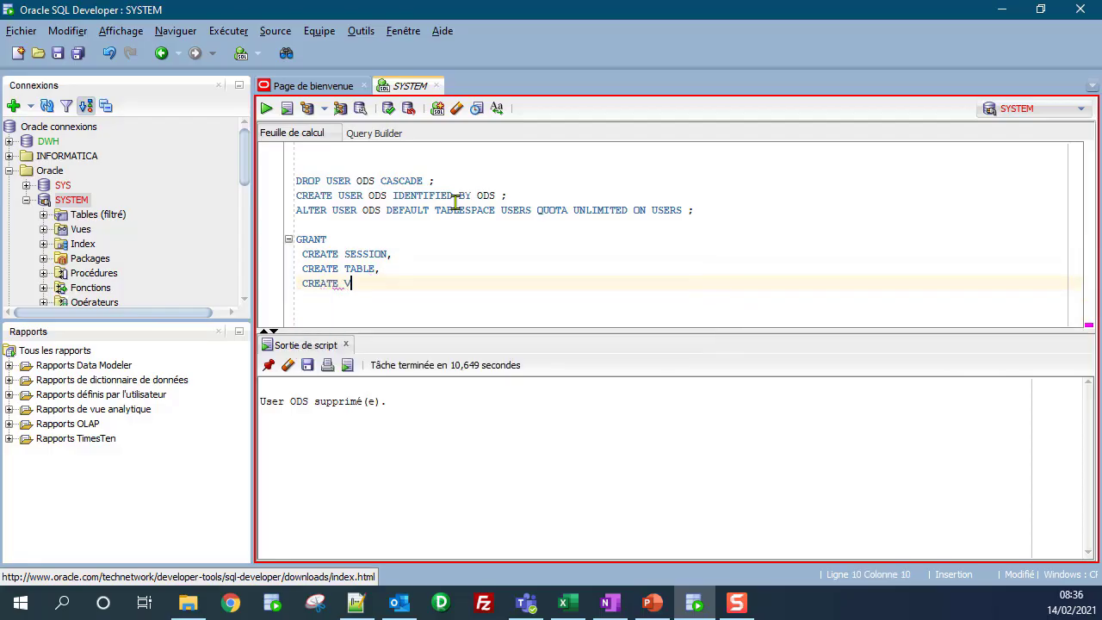
type("IEW ,")
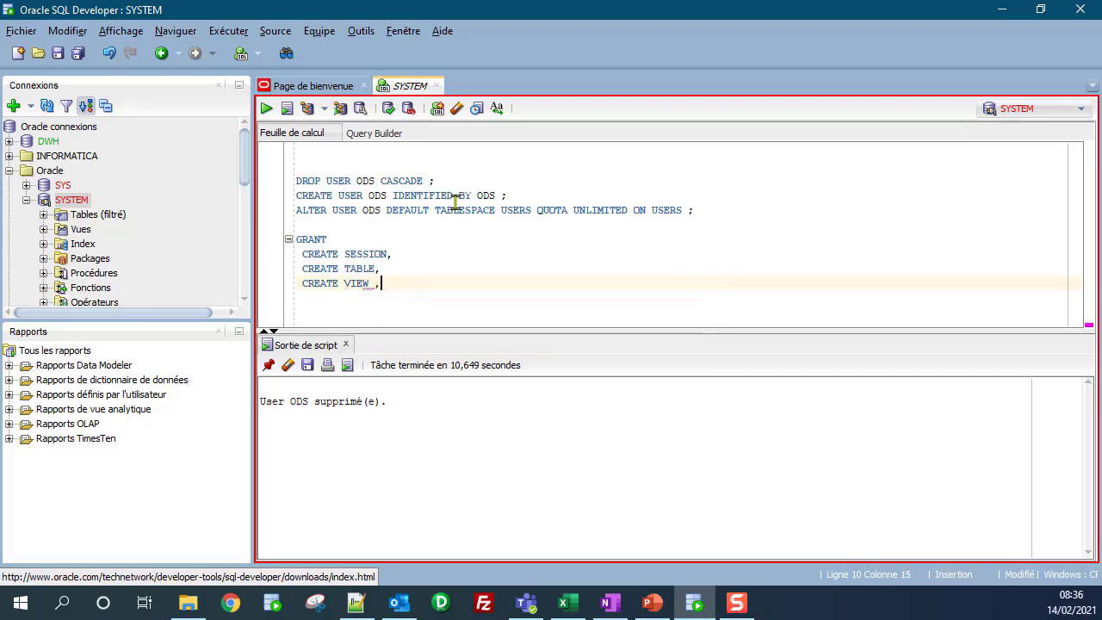
key("Return")
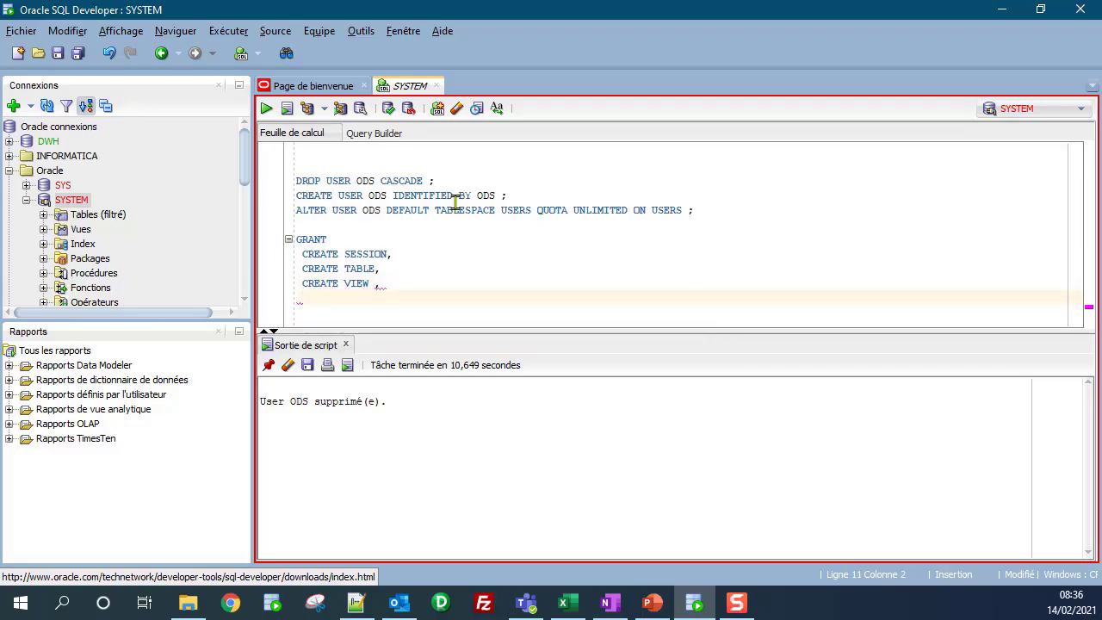
type("CREATE SEQUENCE ")
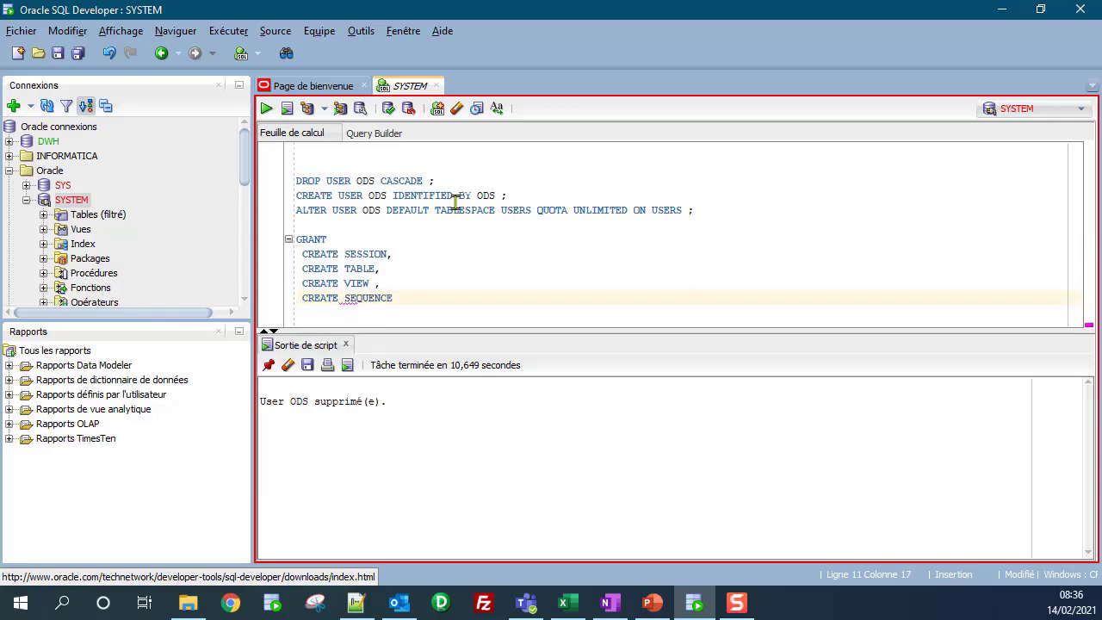
type(",")
key("Return")
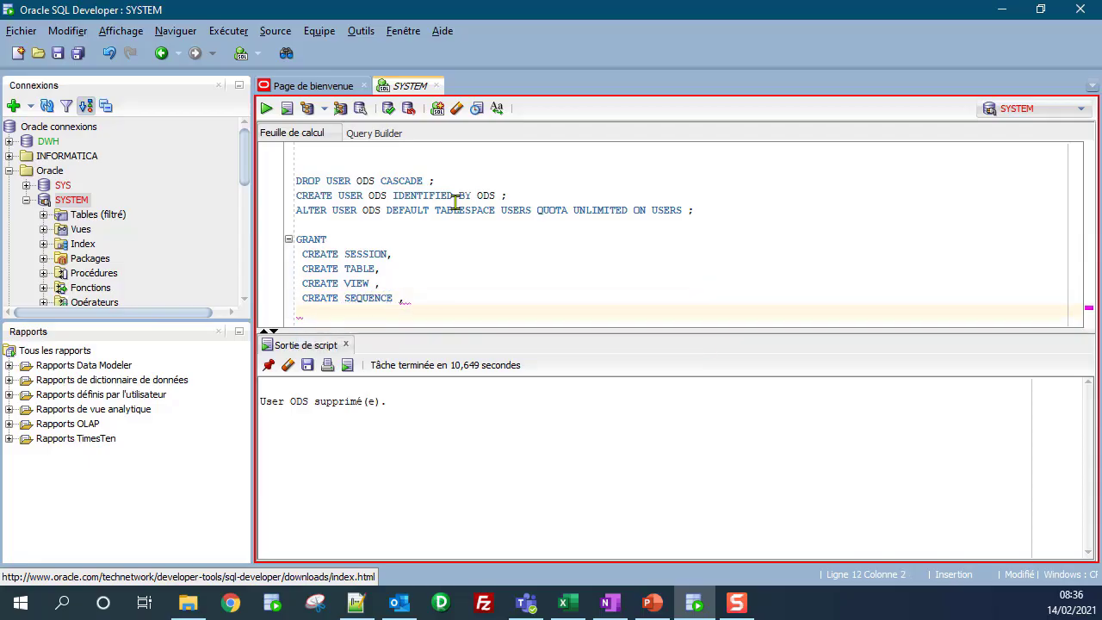
type("CREATE TRIG")
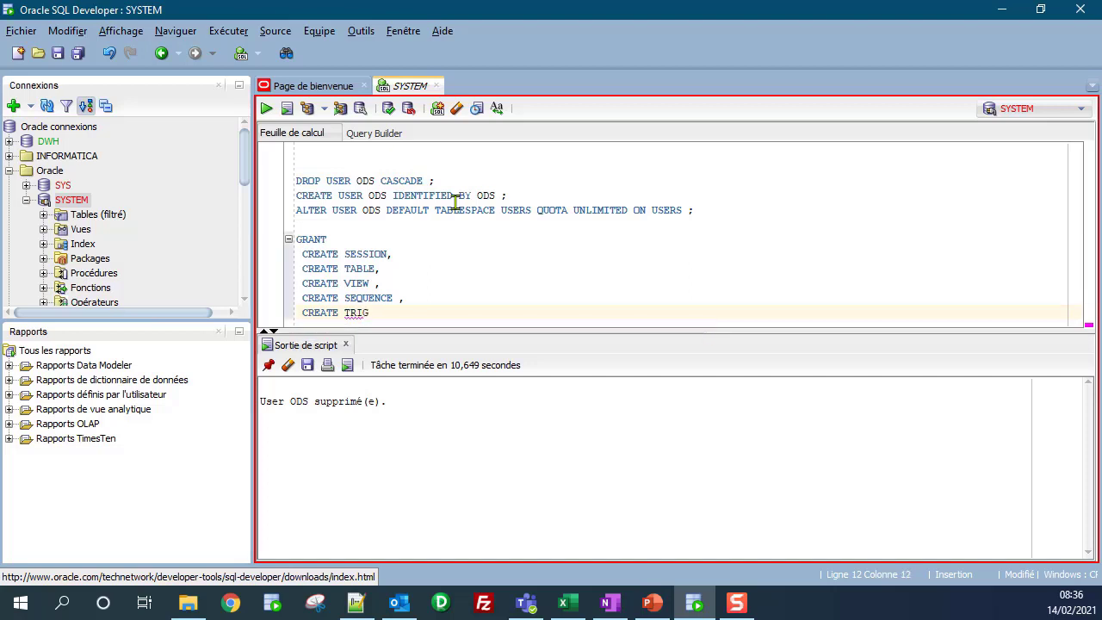
type("GER")
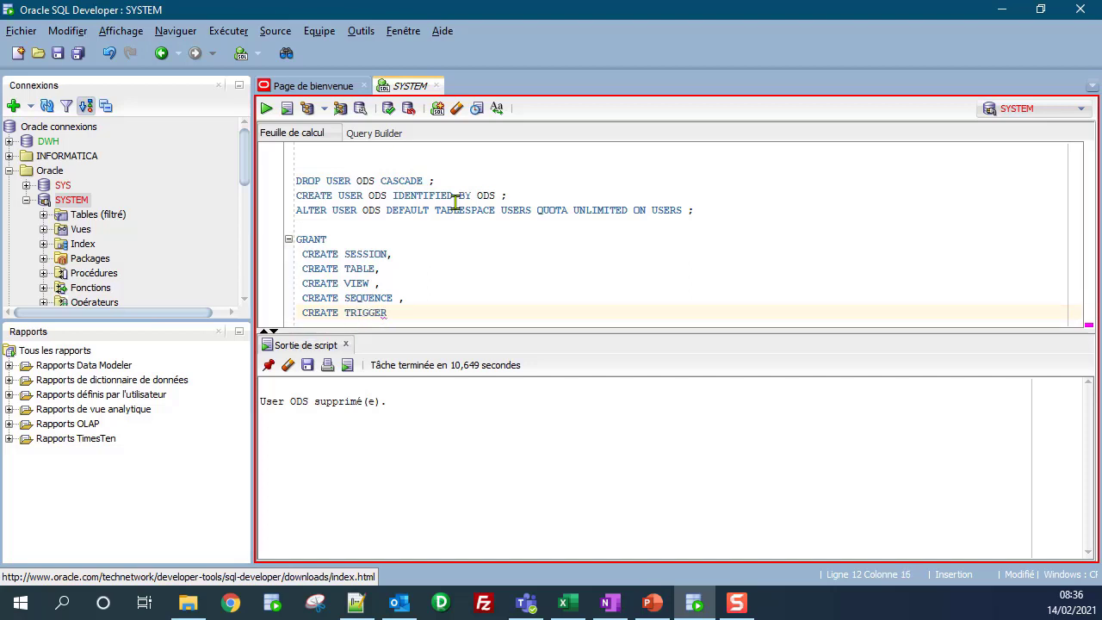
key("Return")
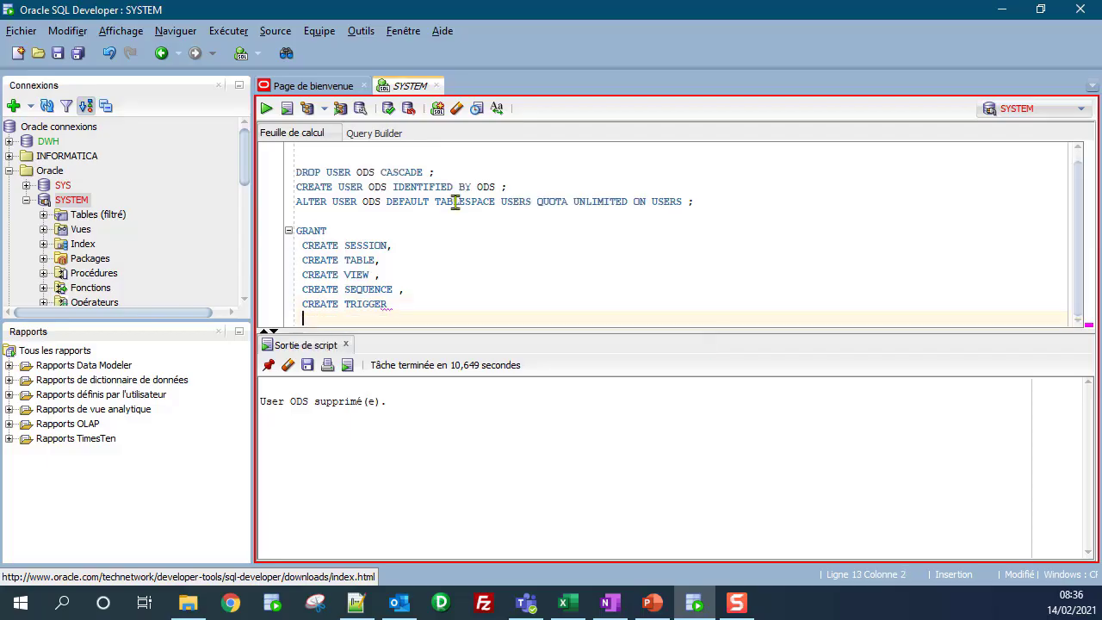
type("TO ODS ")
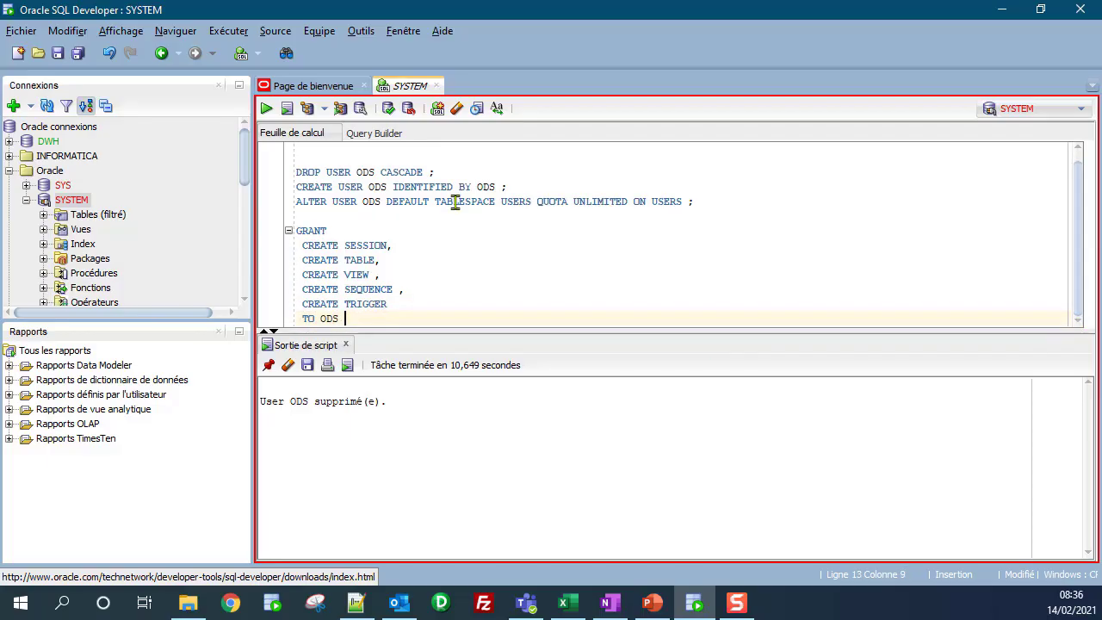
type(";")
key("Return")
key("Return")
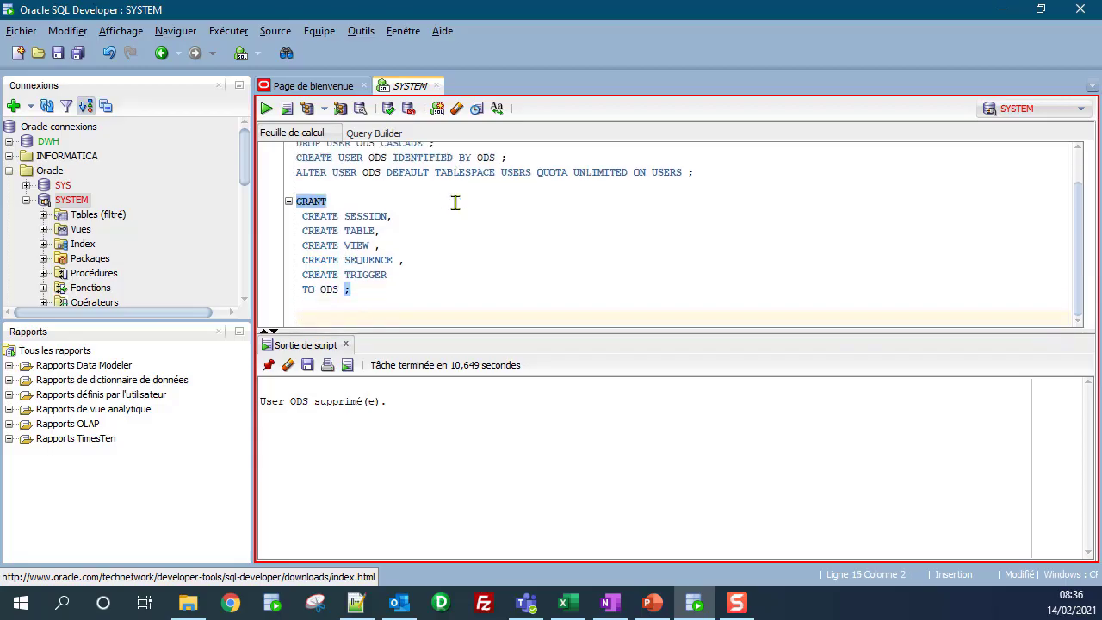
Step: Run the CREATE USER ODS and ALTER USER ODS statements individually
left_click(500, 245)
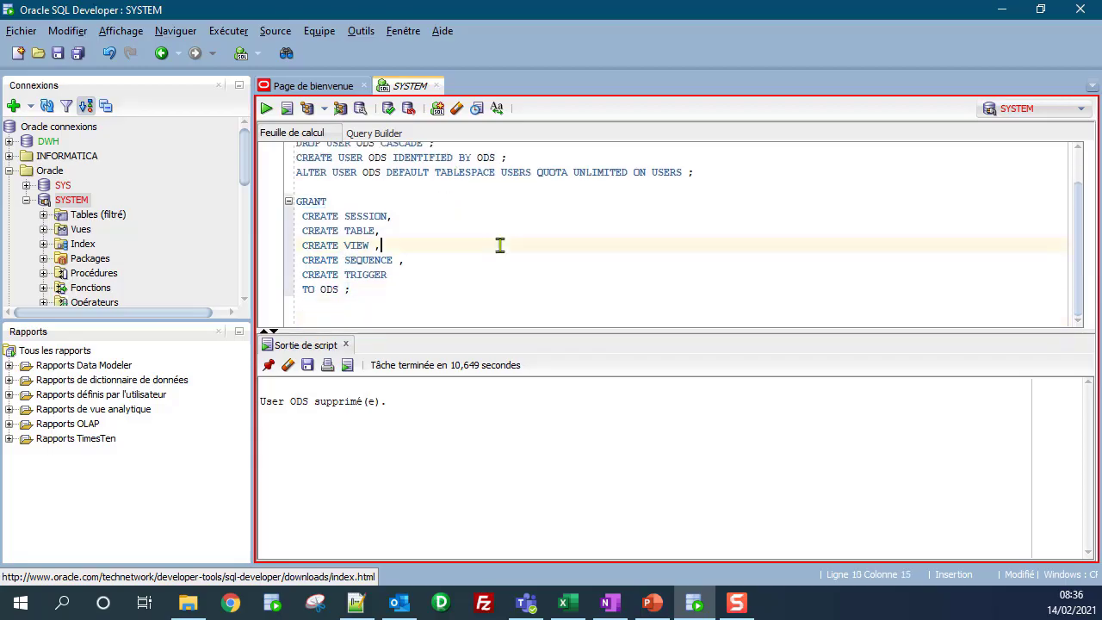
left_click(459, 157)
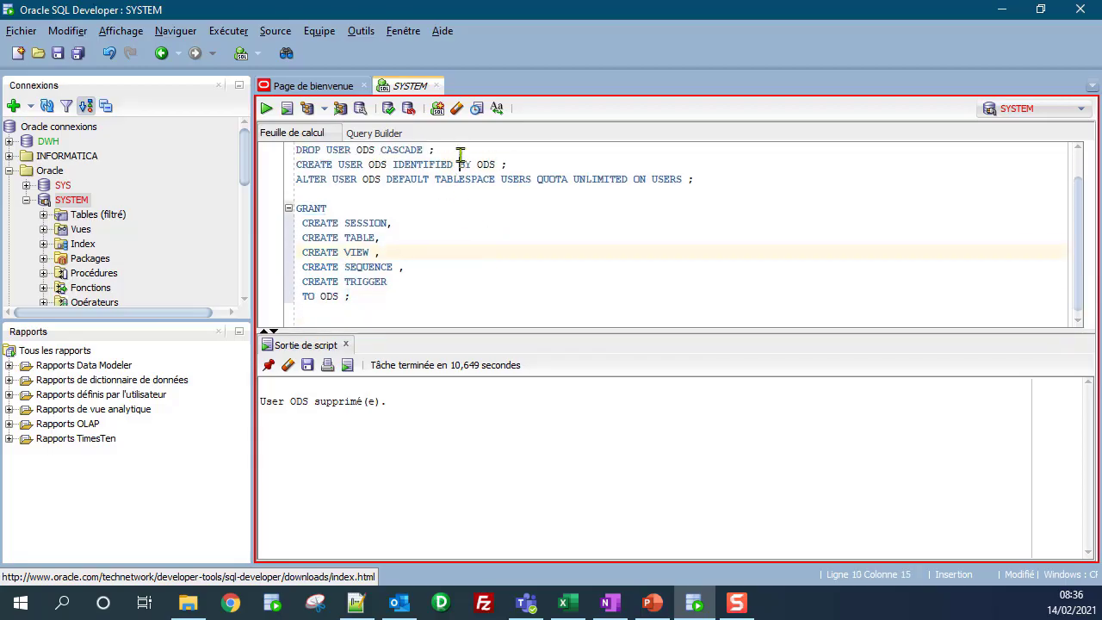
left_click(267, 110)
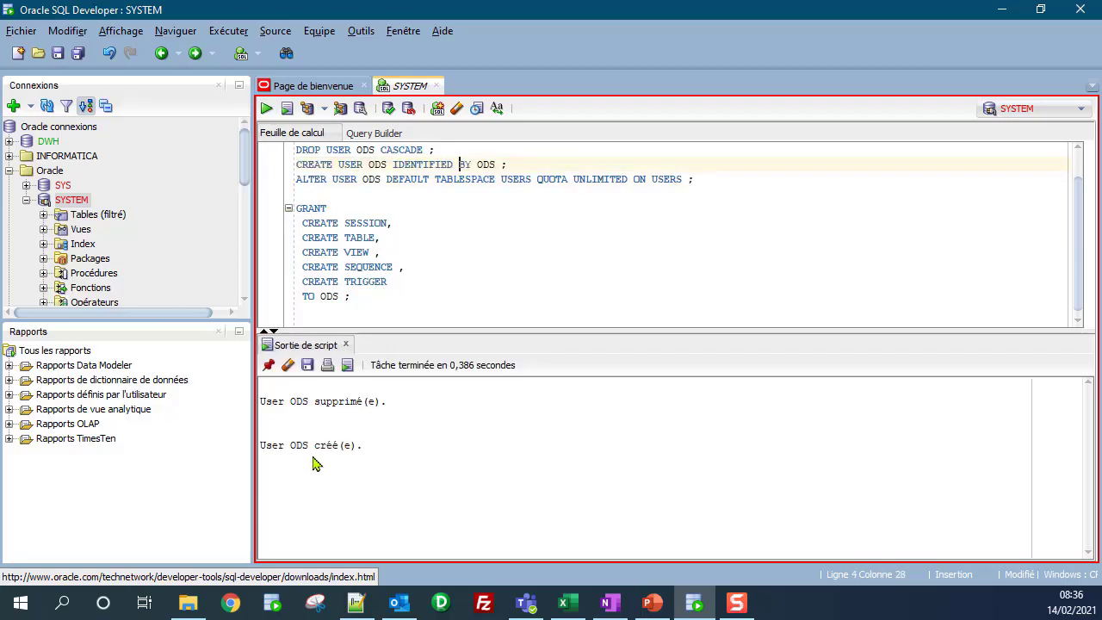
left_click(501, 180)
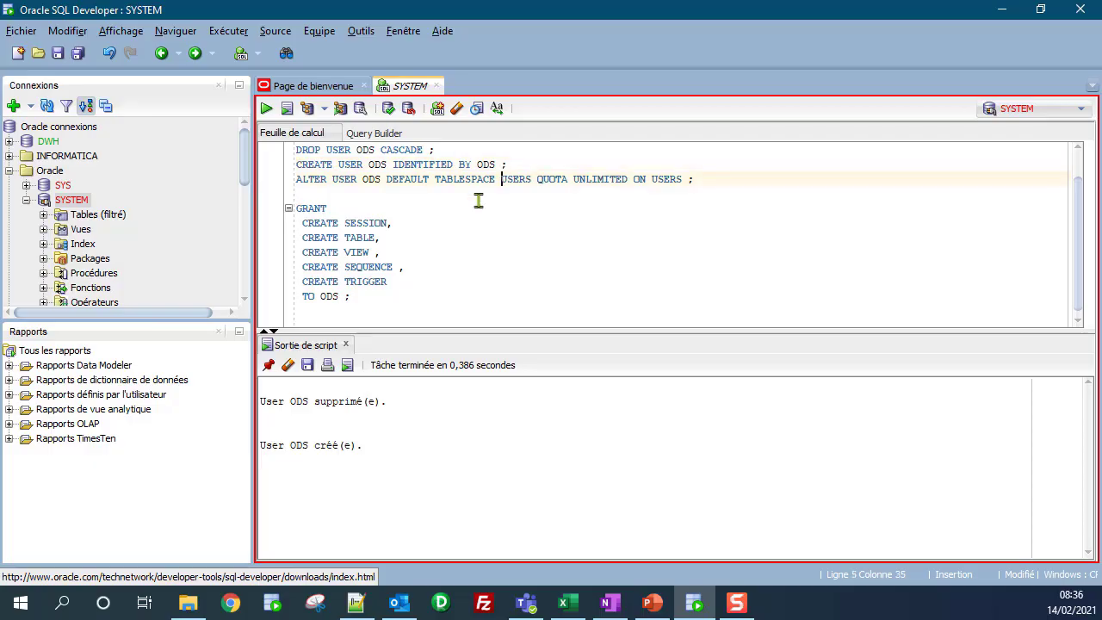
left_click(266, 109)
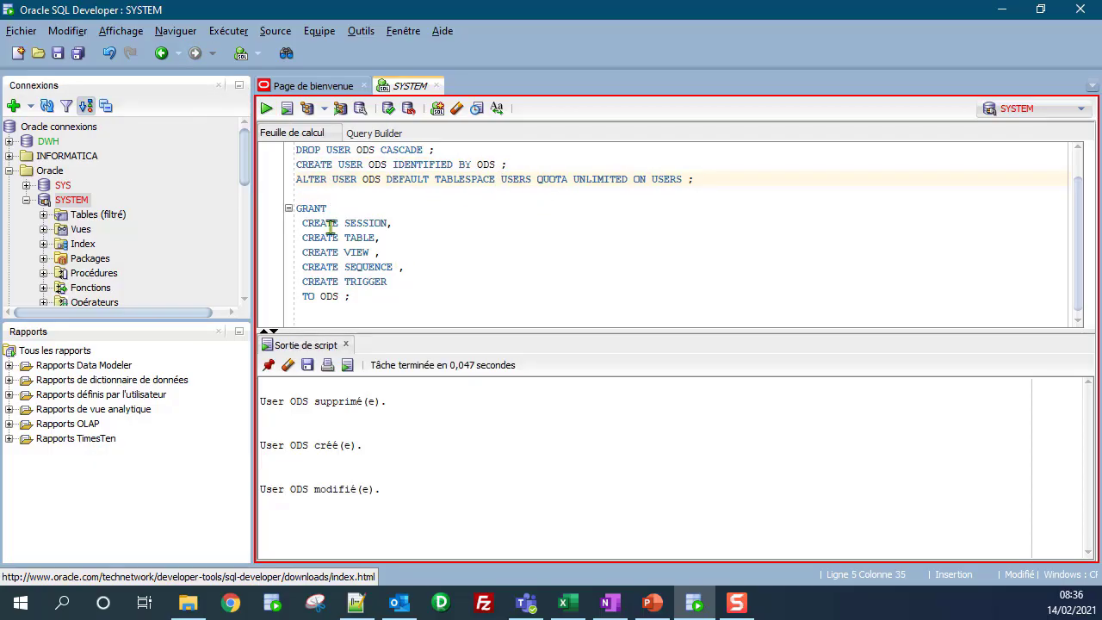
Step: Run the whole GRANT block for ODS
left_click_drag(296, 208, 376, 294)
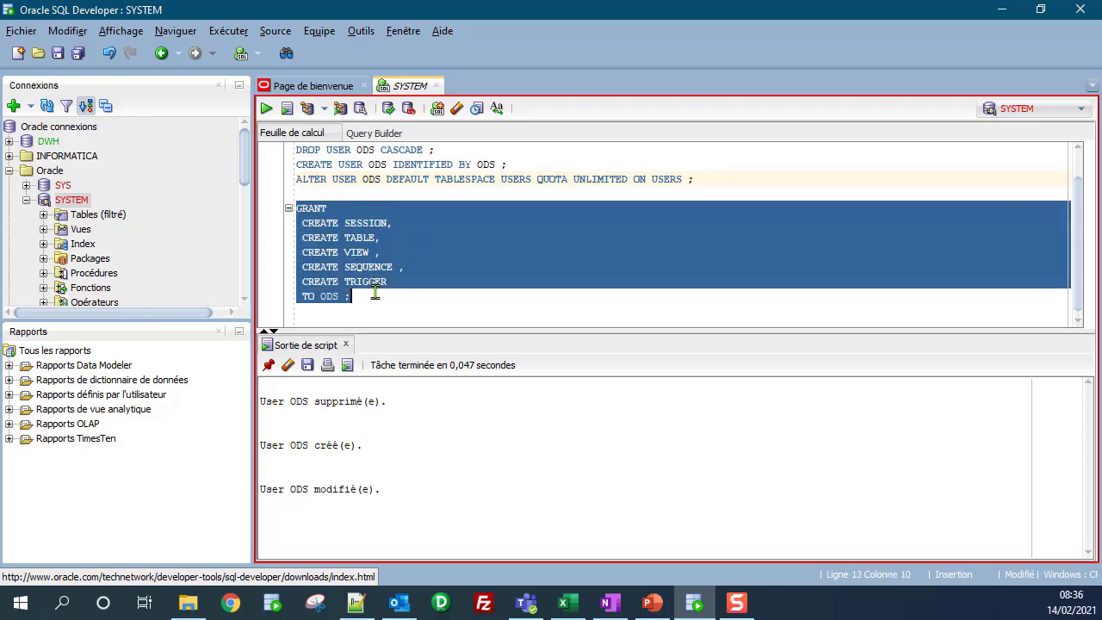
left_click(269, 108)
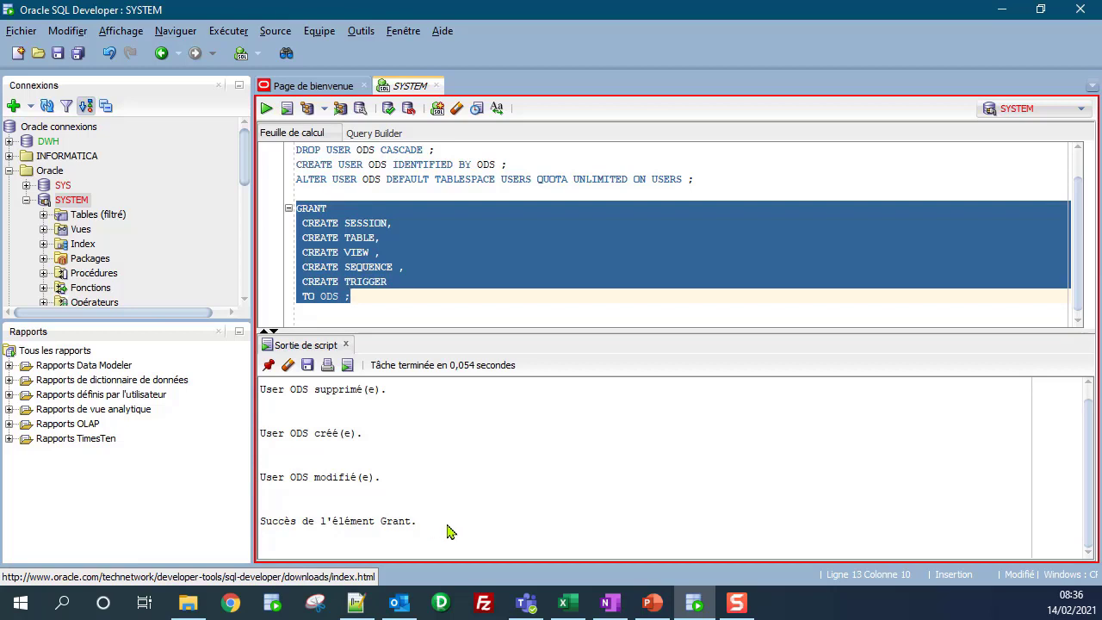
left_click(375, 324)
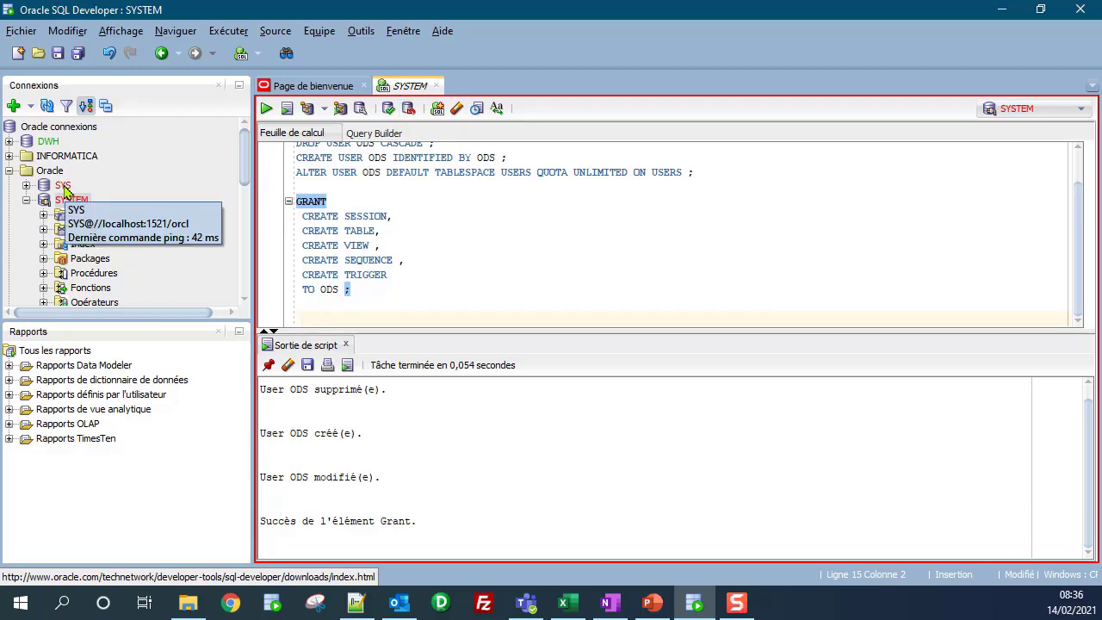
Step: In a SYS worksheet, run GRANT SYSDBA TO ODS and select that line
double_click(63, 186)
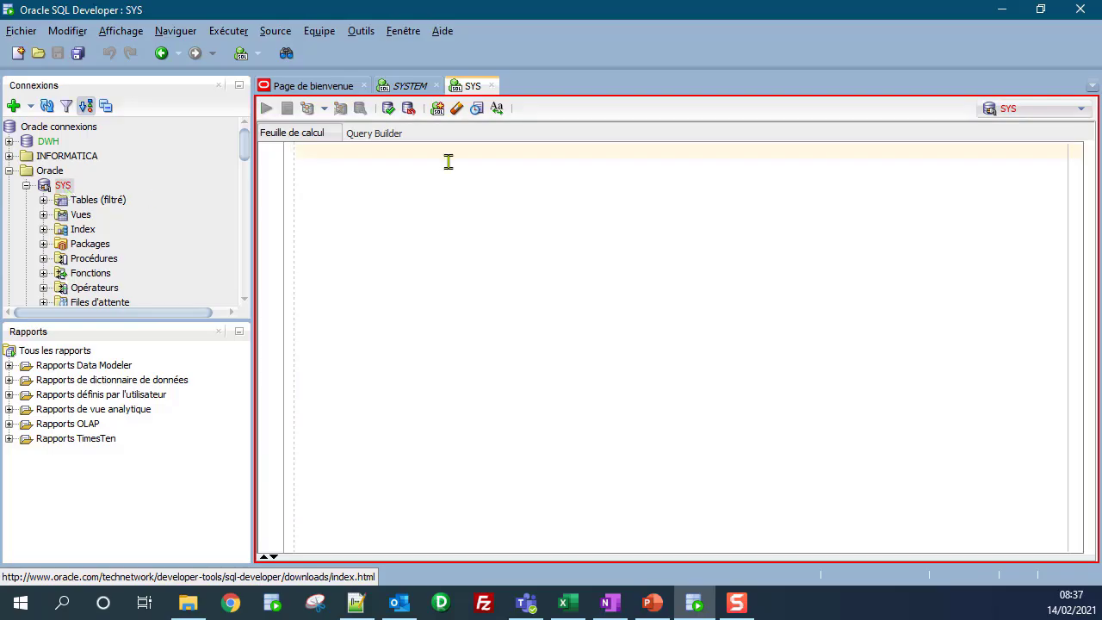
key("Return")
key("Return")
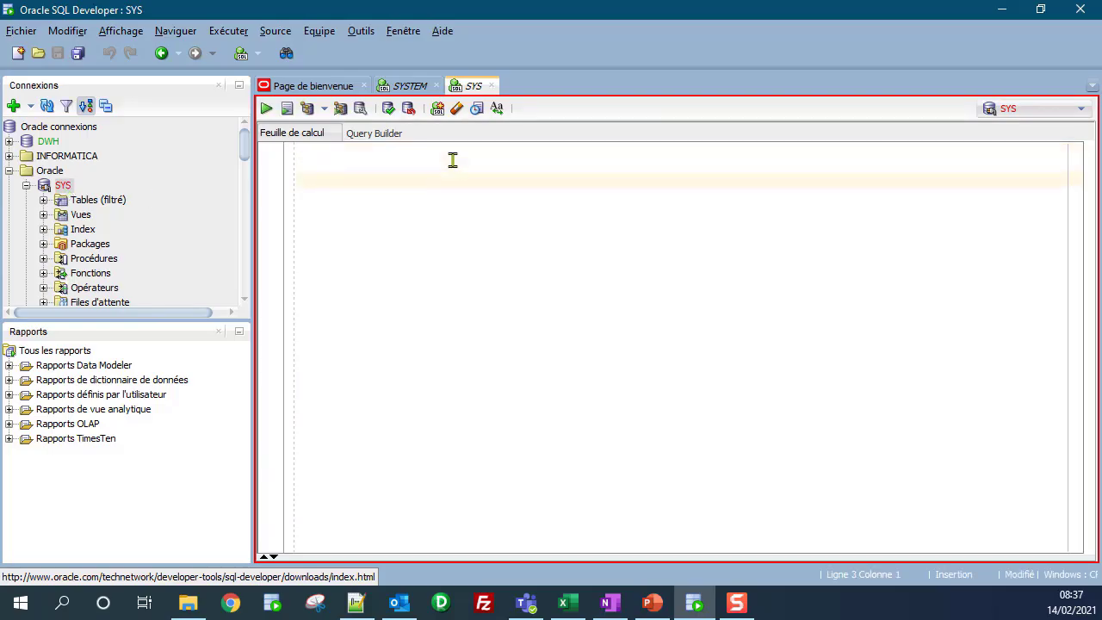
type("GRANT SYSDBA TO ODS ;")
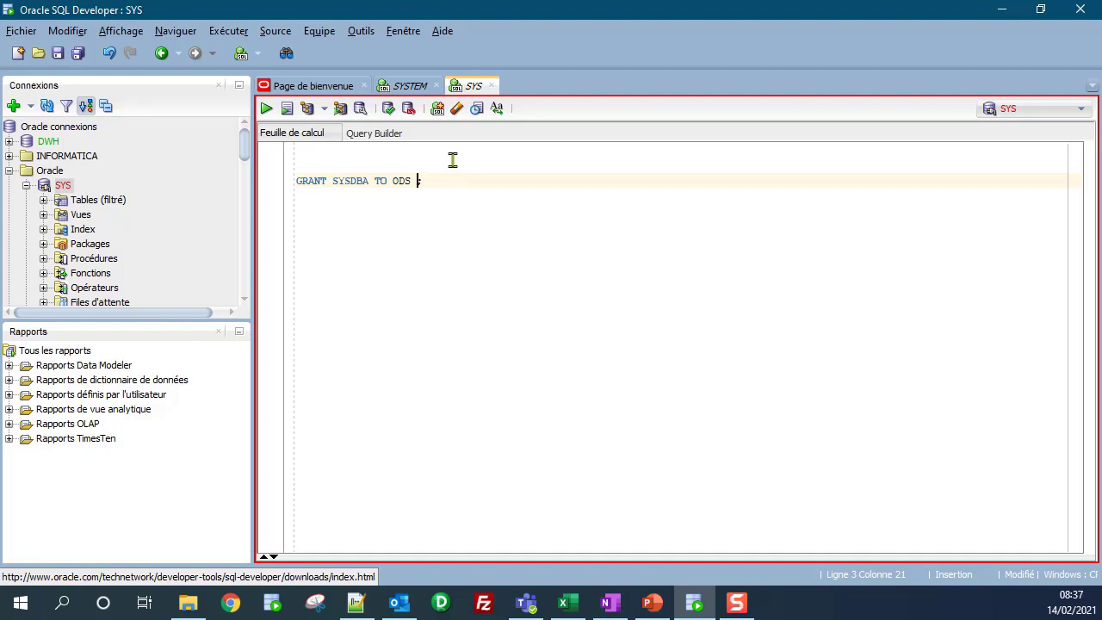
key("ctrl+Return")
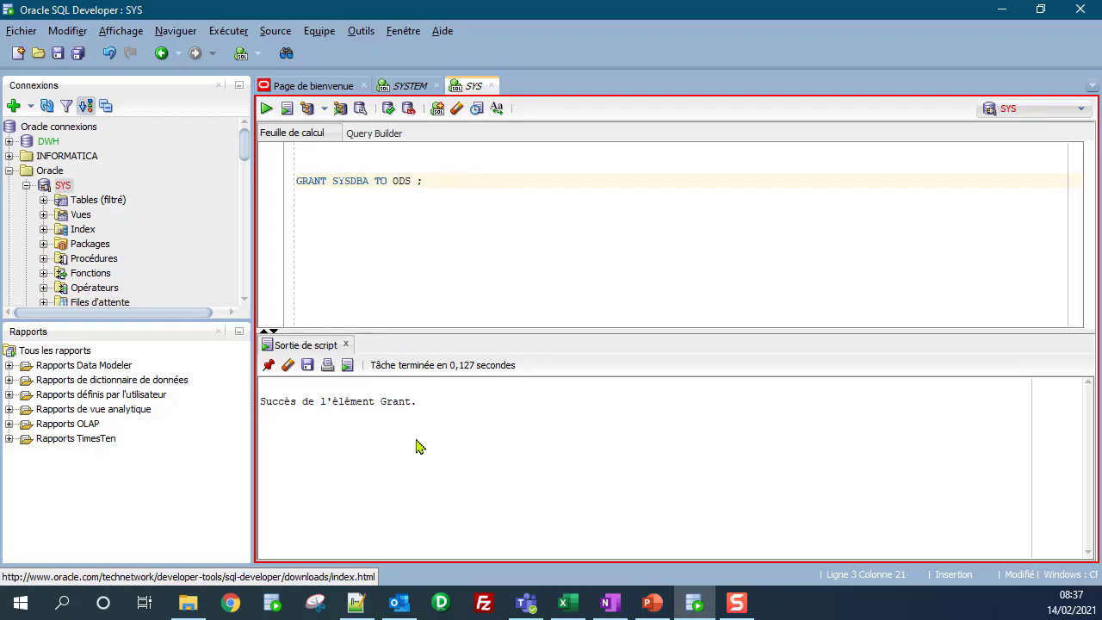
left_click_drag(423, 182, 405, 182)
left_click_drag(269, 176, 295, 177)
key("ctrl+c")
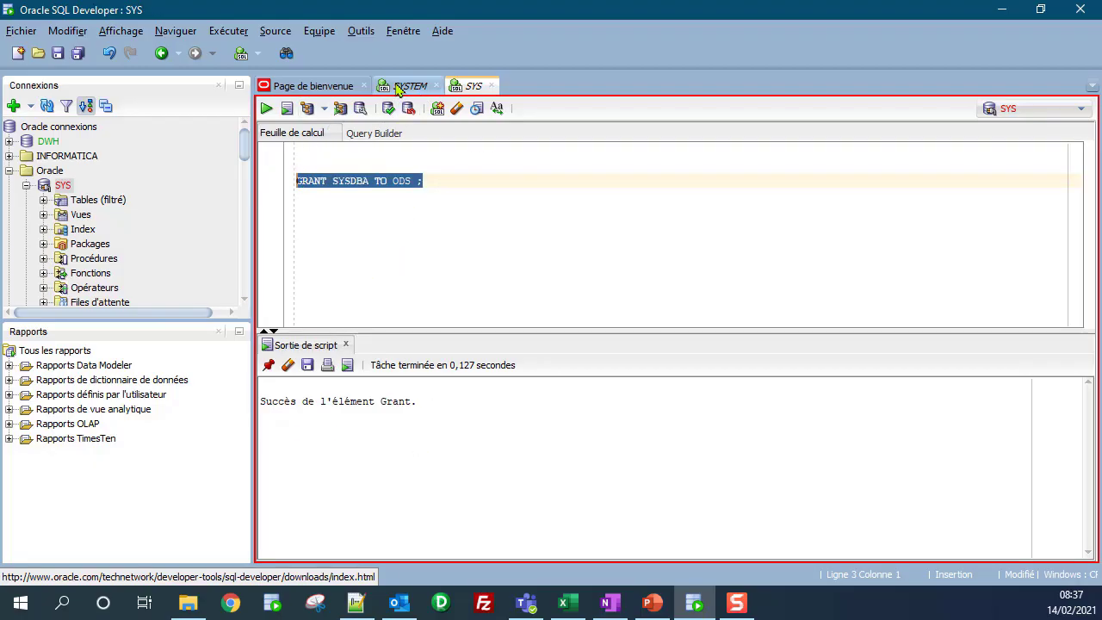
Step: Paste and run GRANT SYSDBA TO ODS in the SYSTEM worksheet, getting ORA-01031
left_click(420, 90)
key("Return")
key("Return")
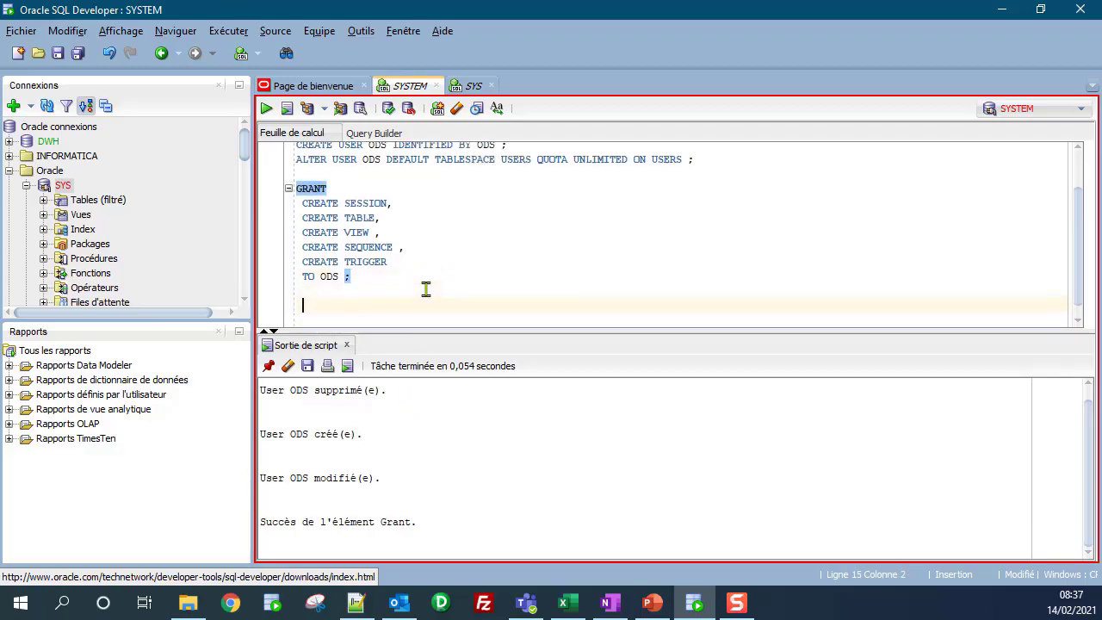
key("ctrl+v")
key("ctrl+Return")
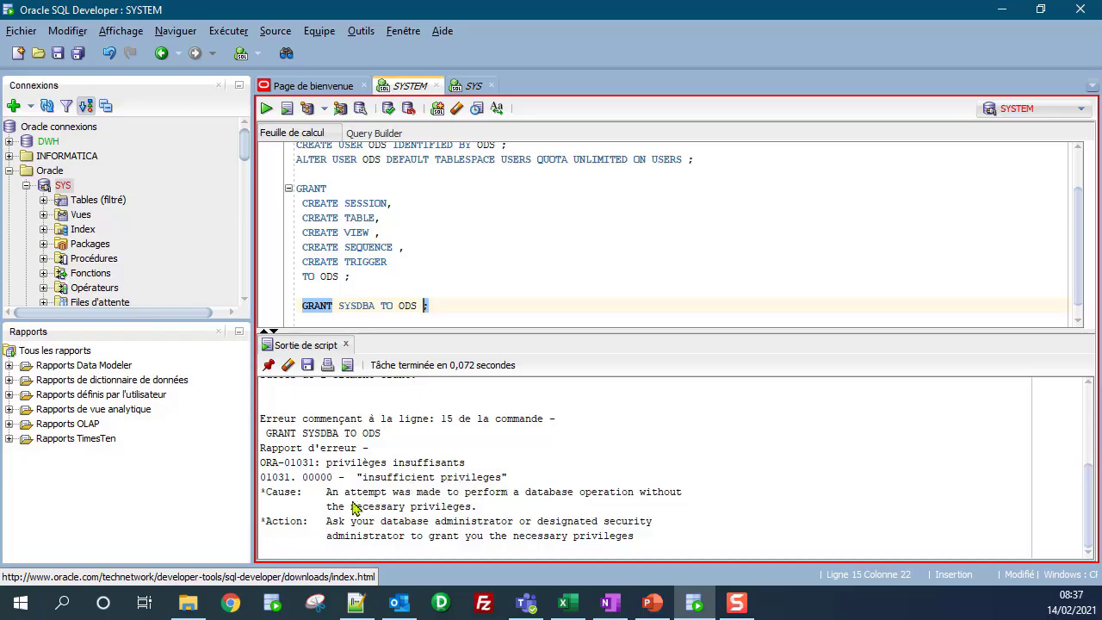
Step: Delete the failed GRANT SYSDBA line from the SYSTEM script
left_click(356, 303)
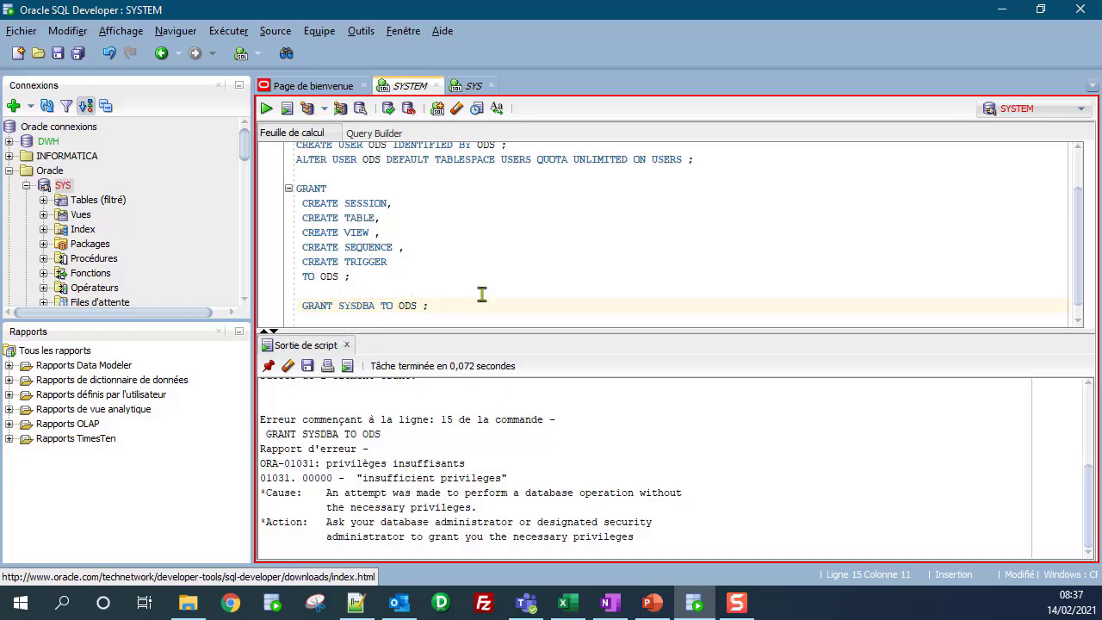
key("Home")
key("shift+End")
key("BackSpace")
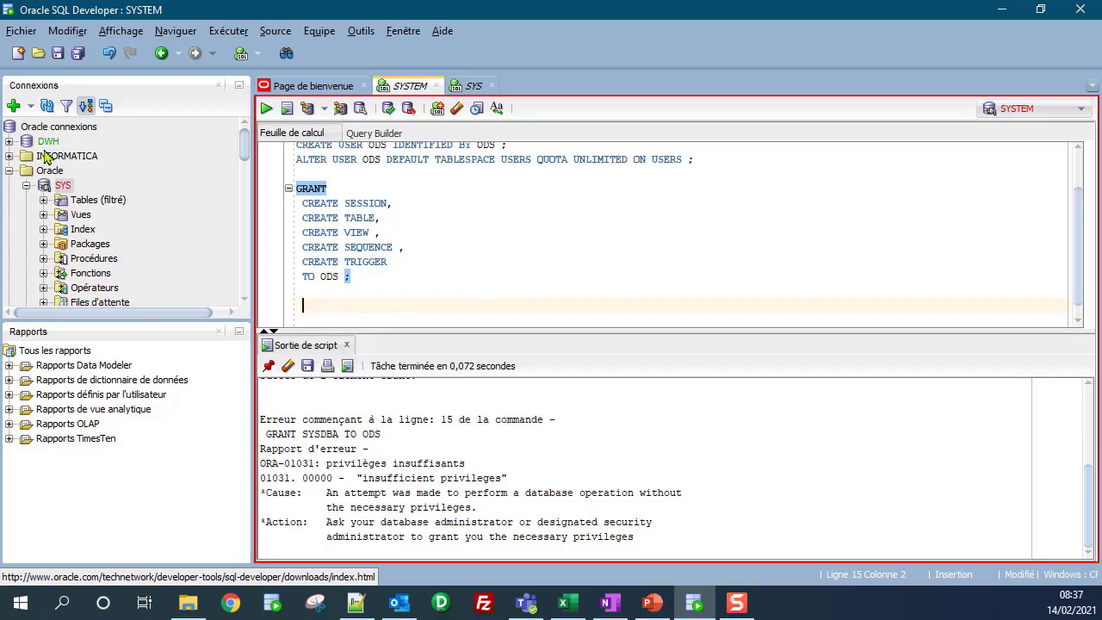
Step: Create connection ODS for user ODS on localhost:1521 with SID orcl, and test it
left_click(15, 106)
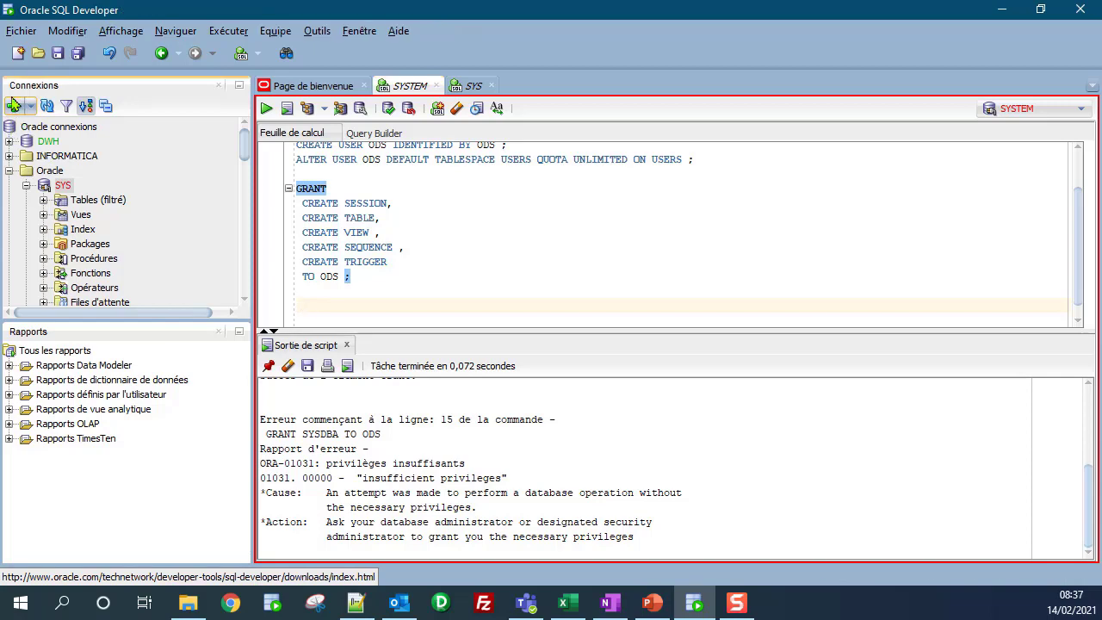
left_click(14, 104)
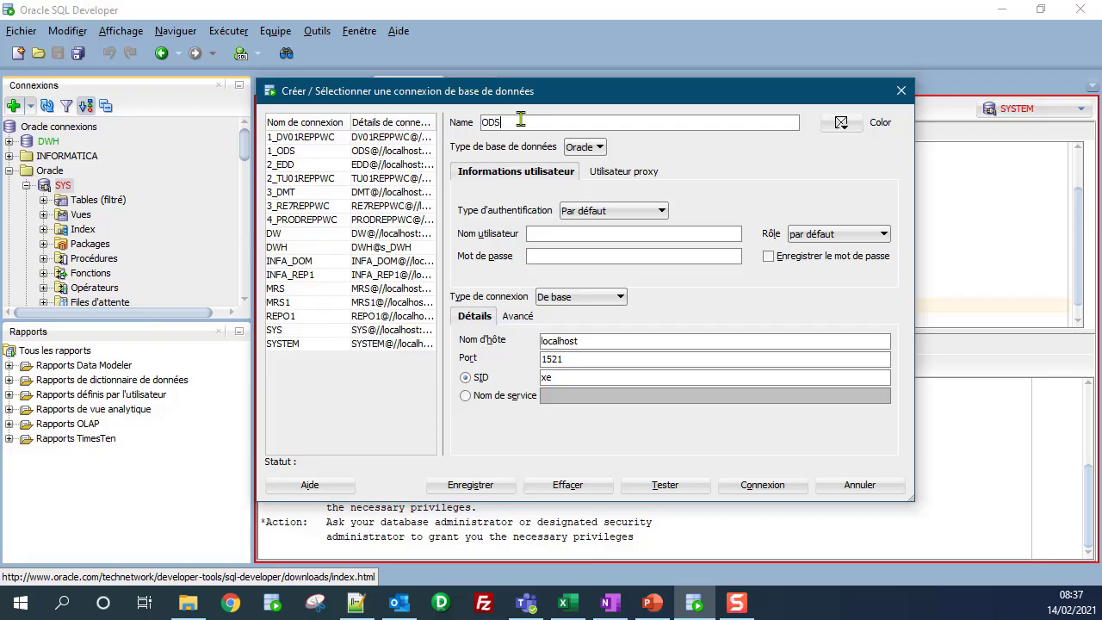
key("Tab")
key("Tab")
key("Tab")
key("Tab")
key("Tab")
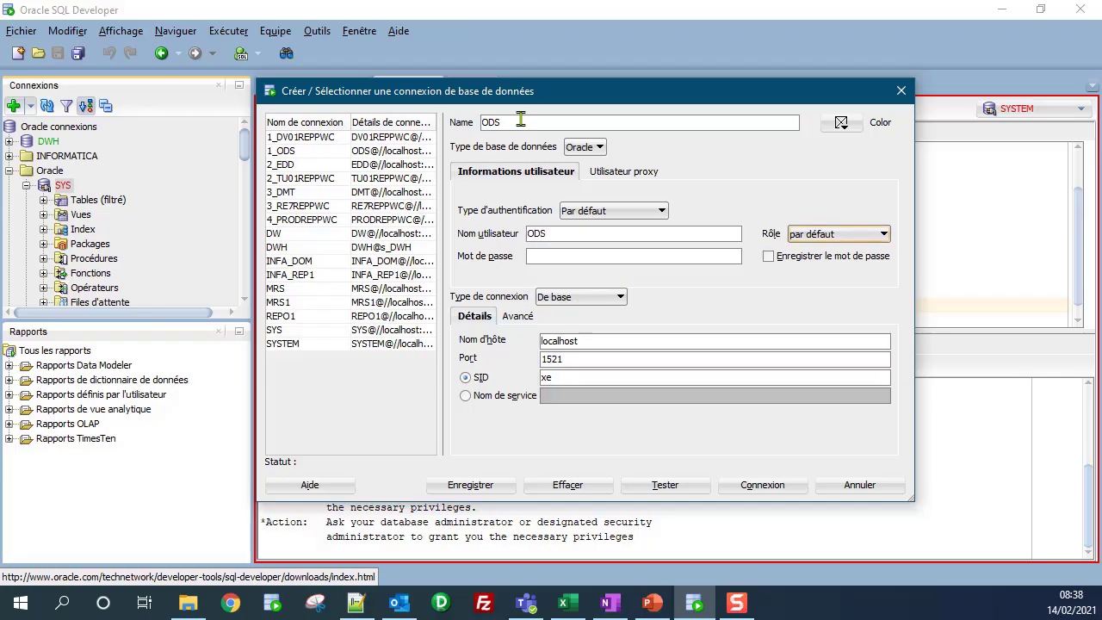
key("Tab")
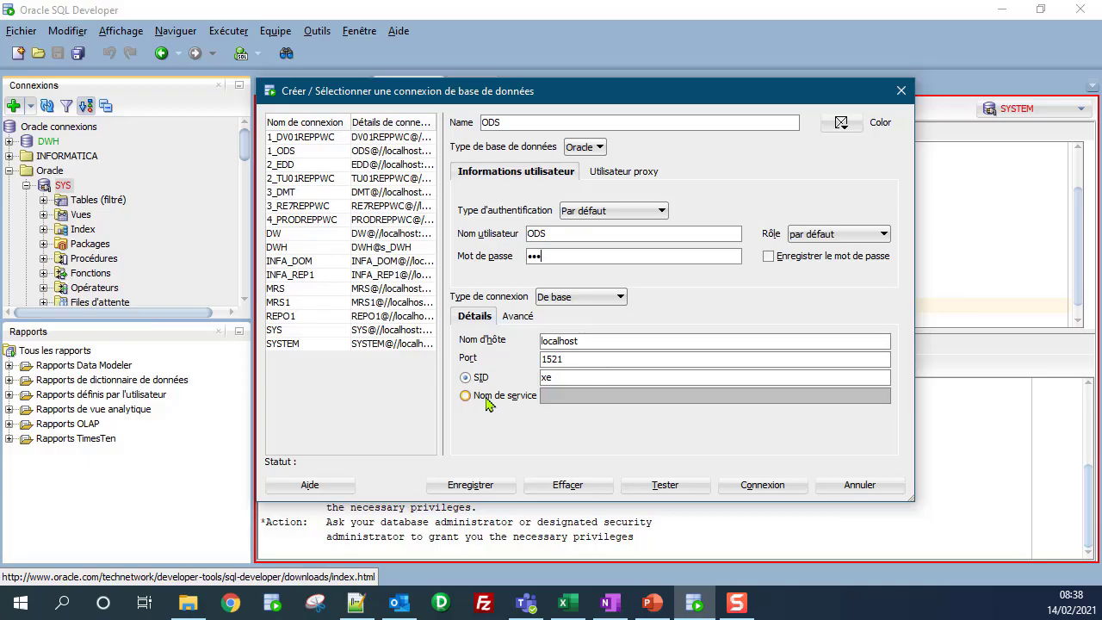
left_click_drag(576, 377, 520, 379)
left_click(668, 490)
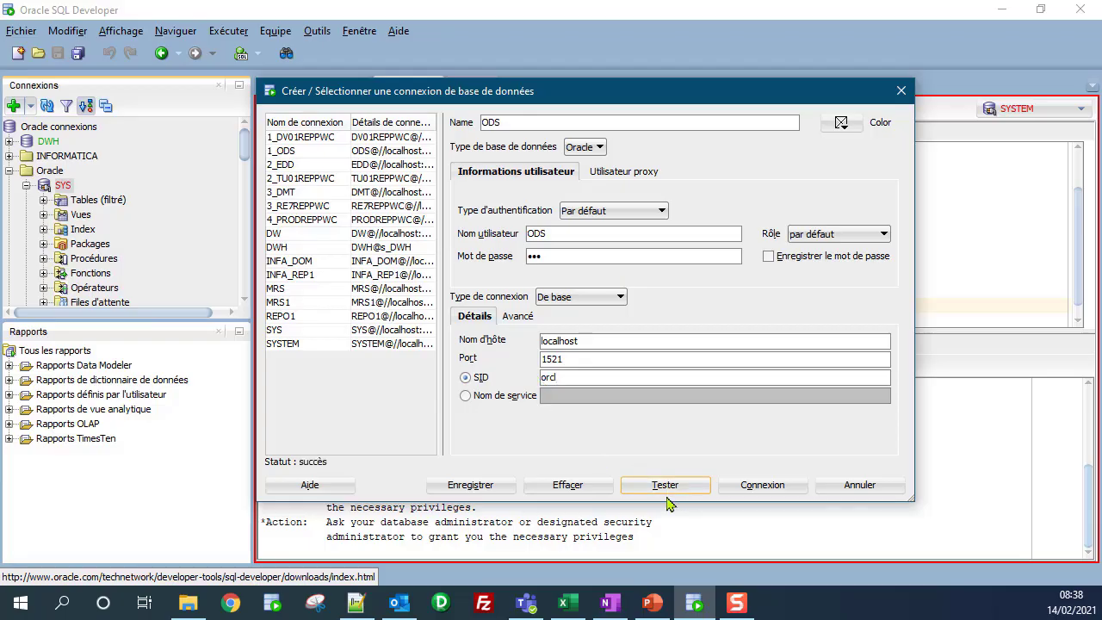
Step: Switch the ODS connection to TNS with network alias ORCL and test it
left_click(603, 298)
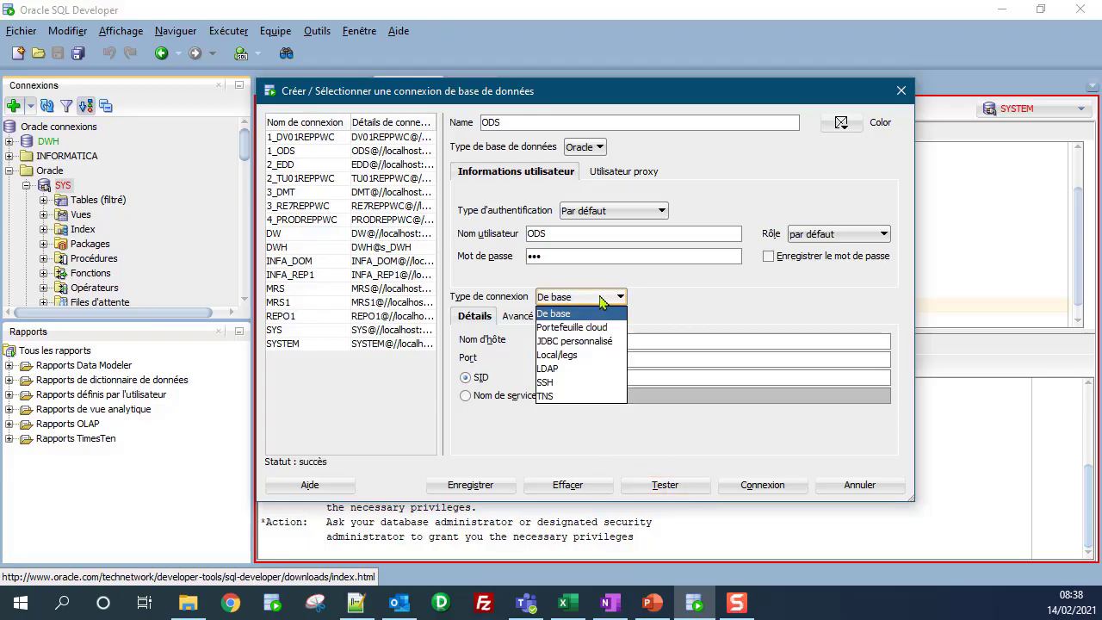
left_click(561, 398)
left_click(670, 349)
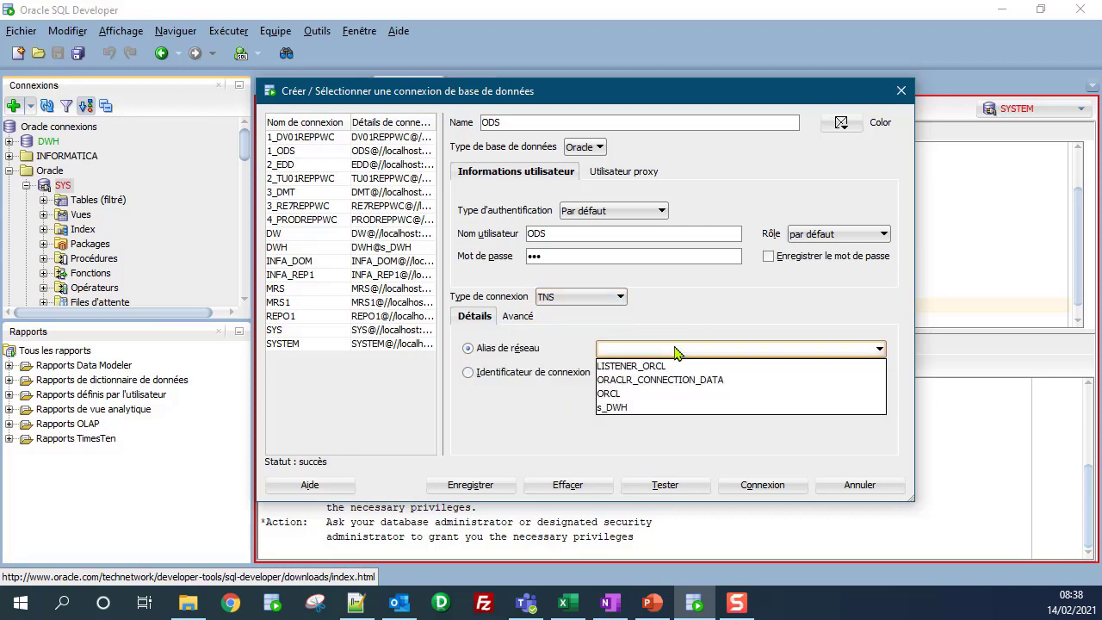
left_click(610, 394)
left_click(681, 488)
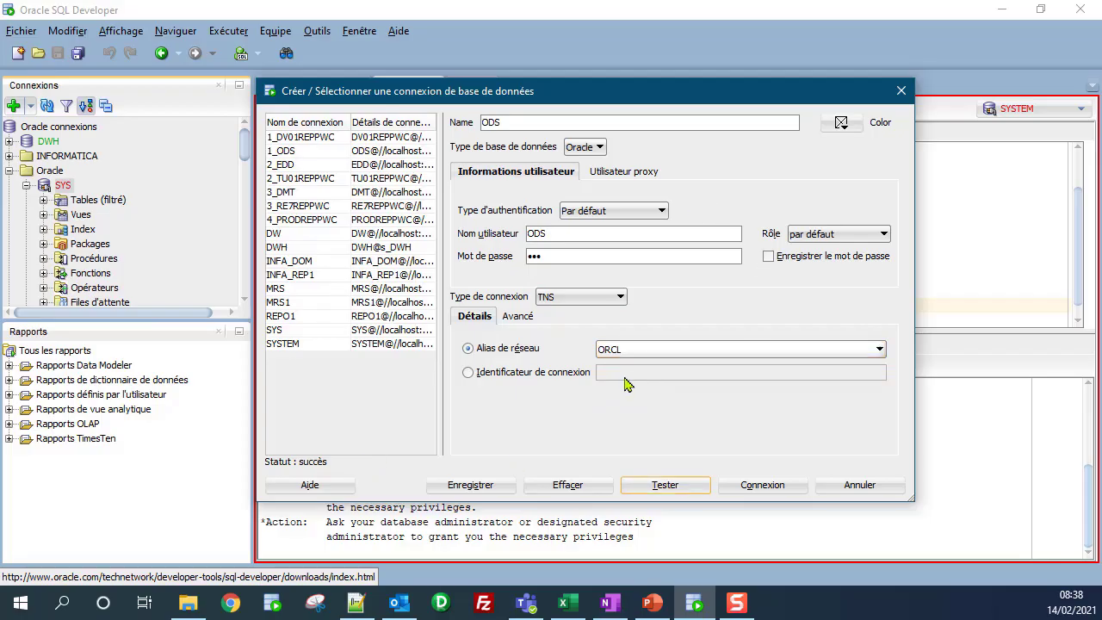
Step: Keep TNS, colour the connection green, store the password, and save it
left_click(616, 298)
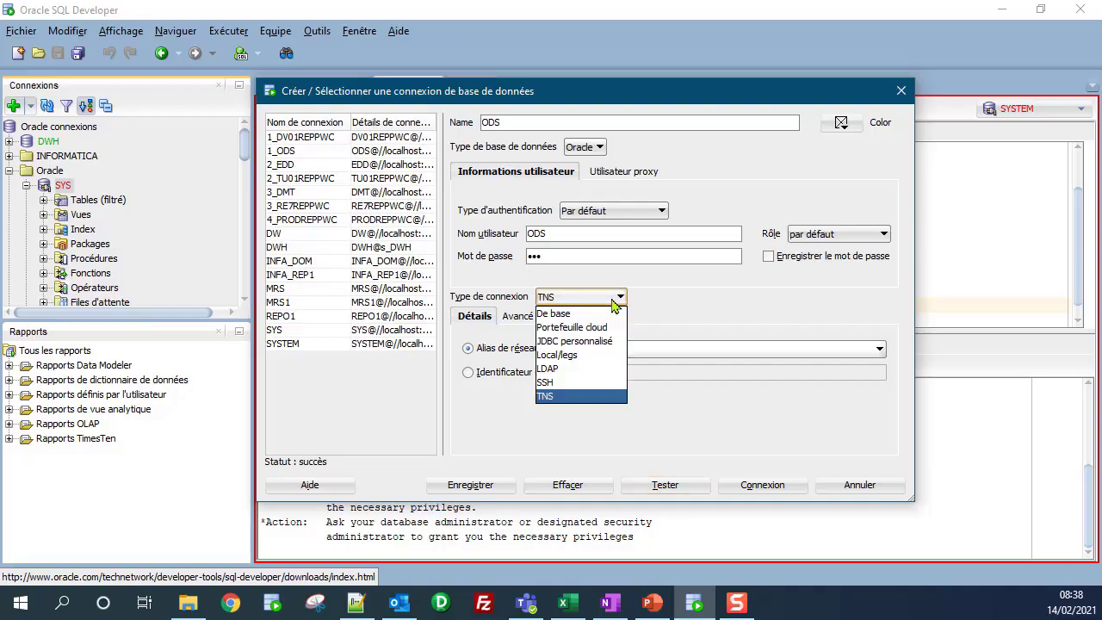
left_click(577, 425)
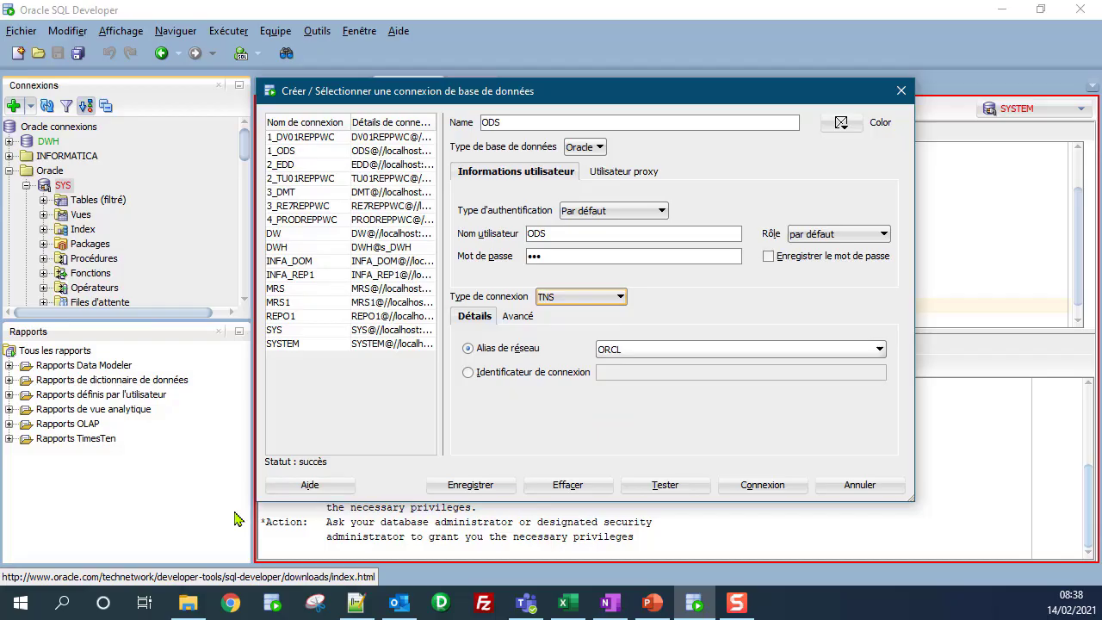
left_click(843, 126)
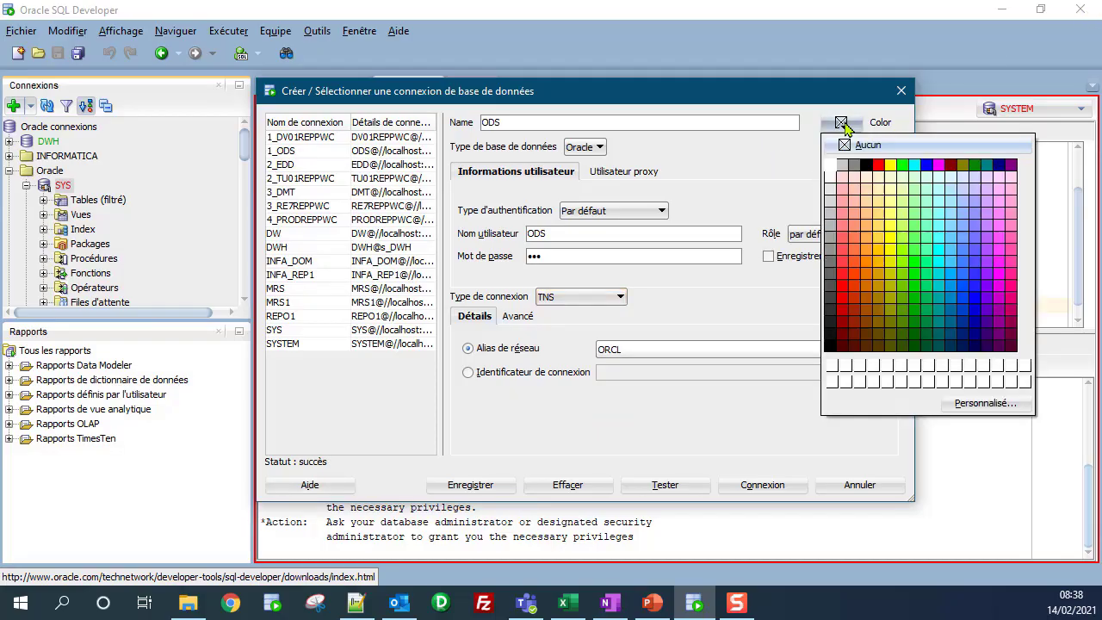
left_click(914, 322)
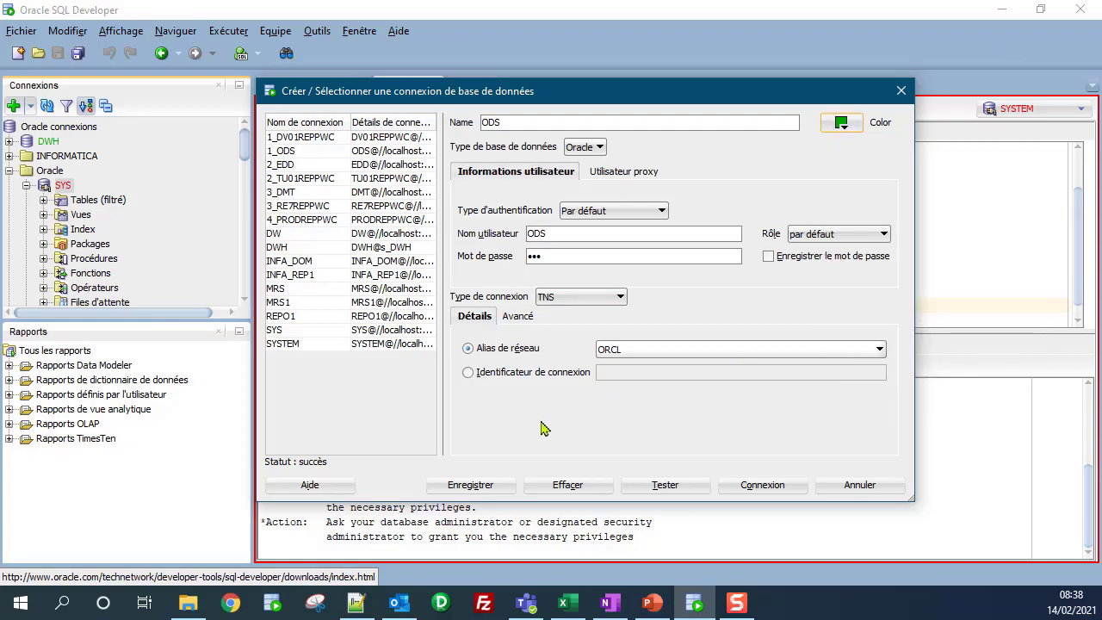
left_click(768, 256)
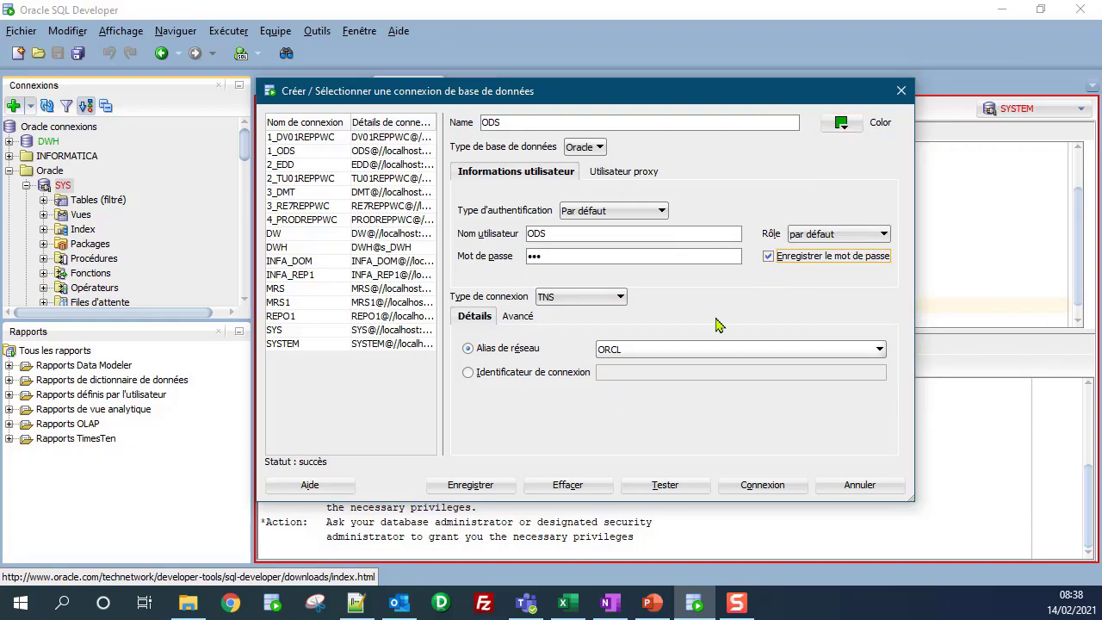
left_click(486, 487)
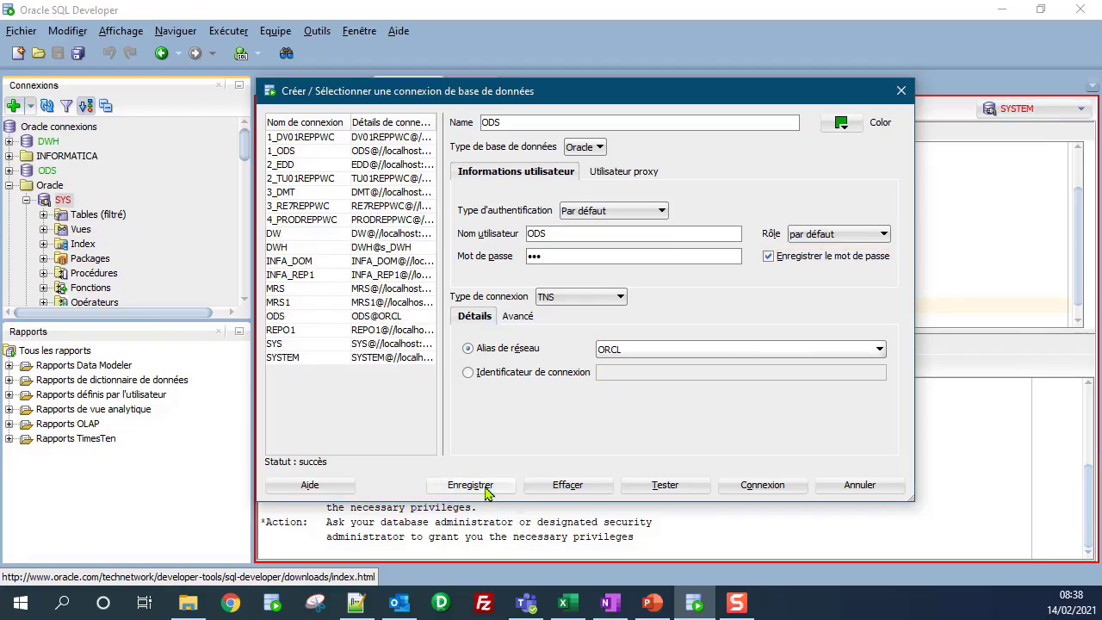
Step: Rename the ODS connection to 1-ODS
left_click(901, 90)
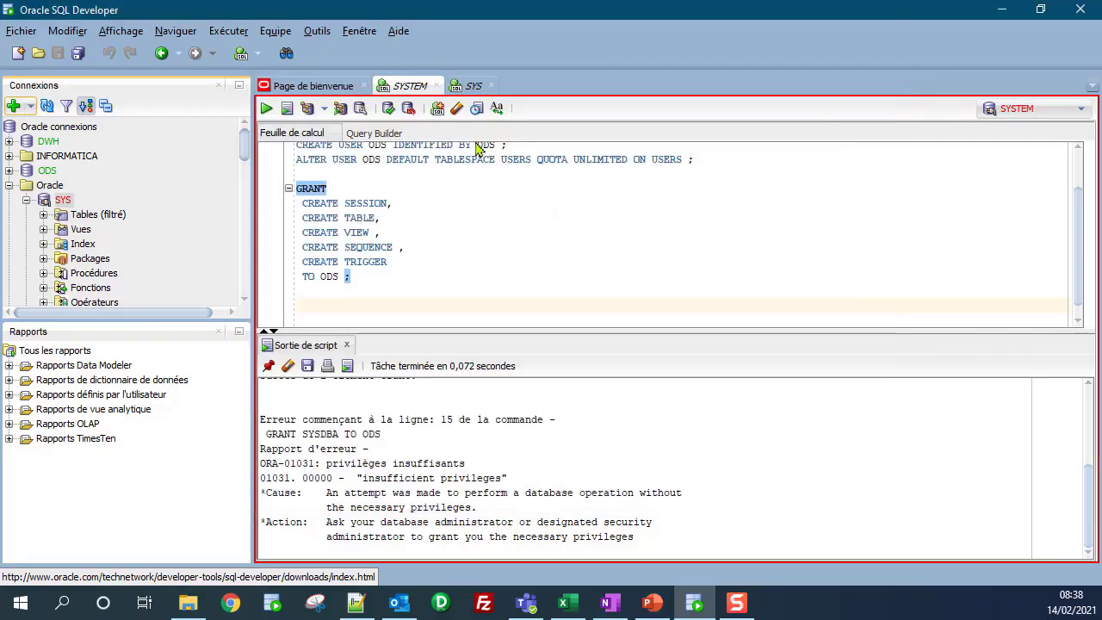
left_click(9, 186)
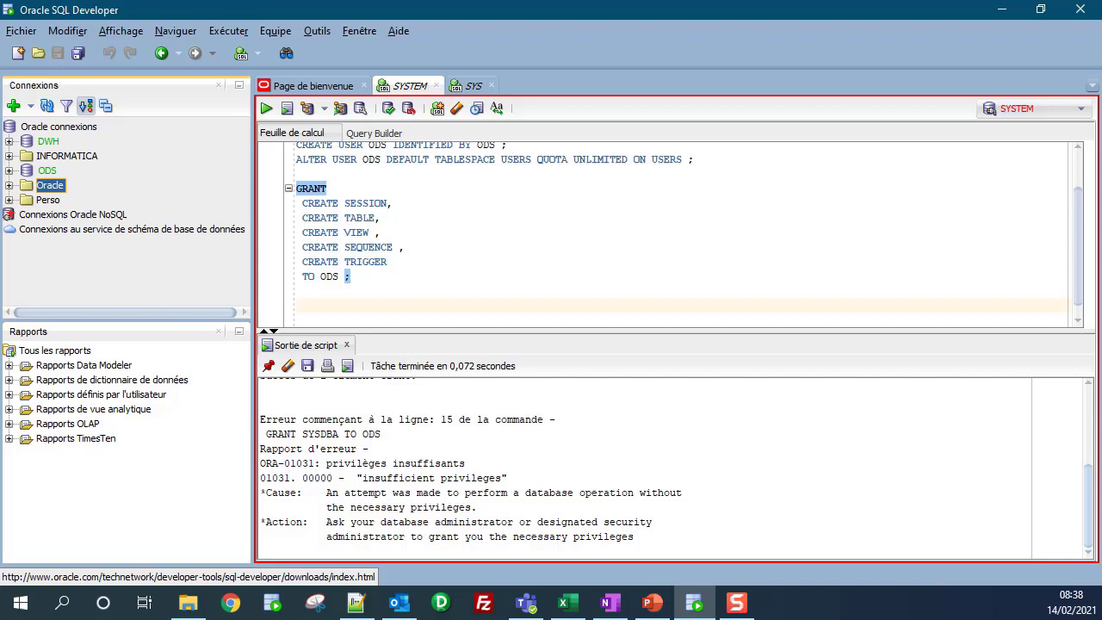
left_click(41, 173)
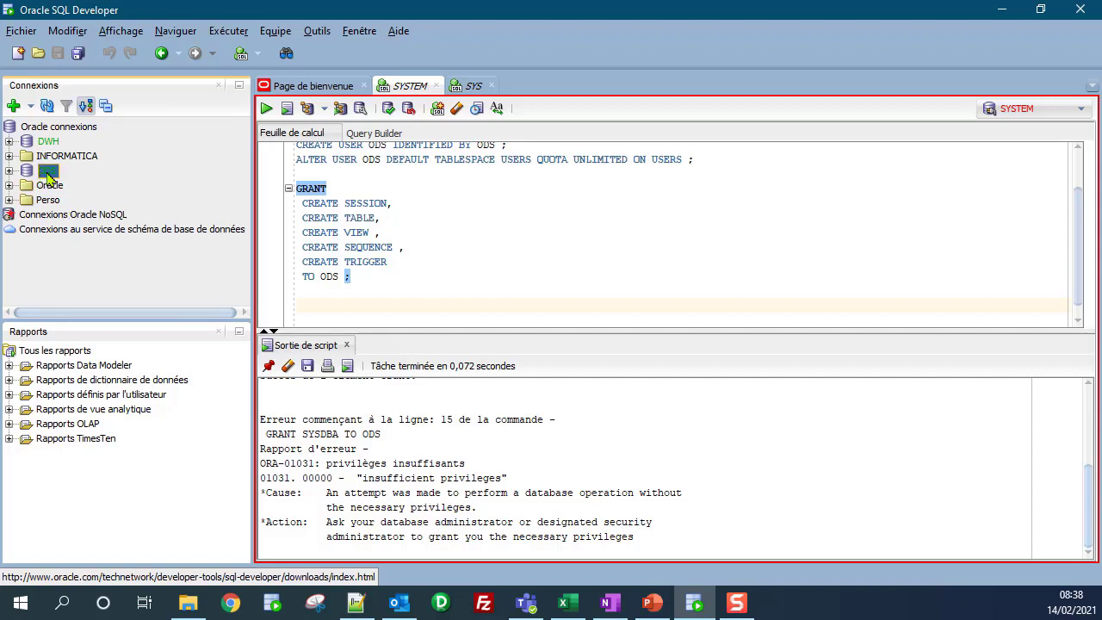
right_click(48, 177)
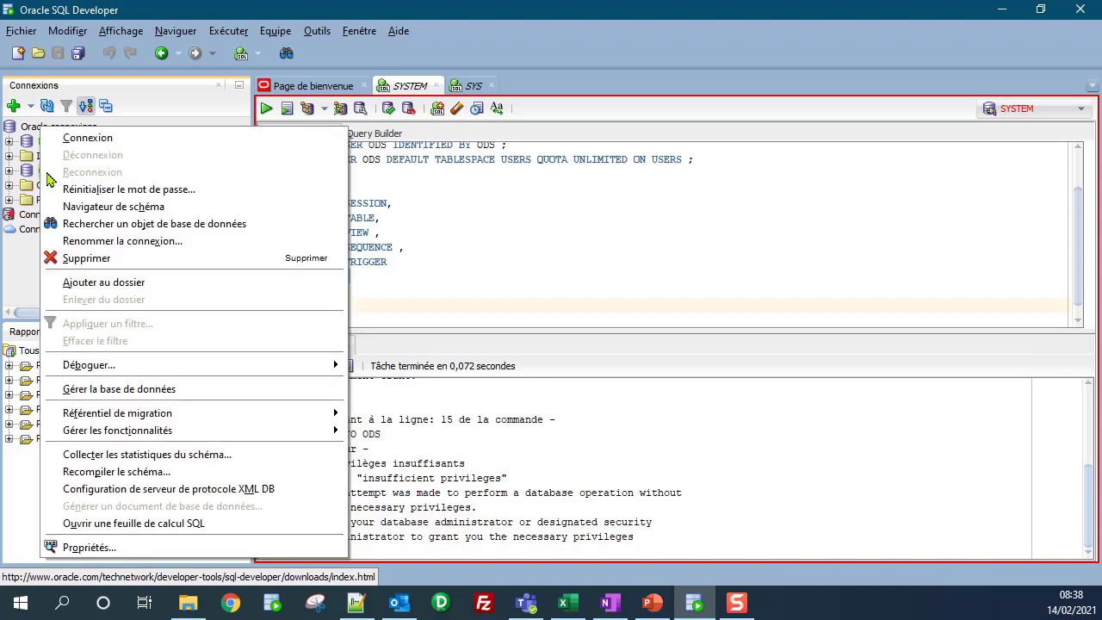
left_click(129, 242)
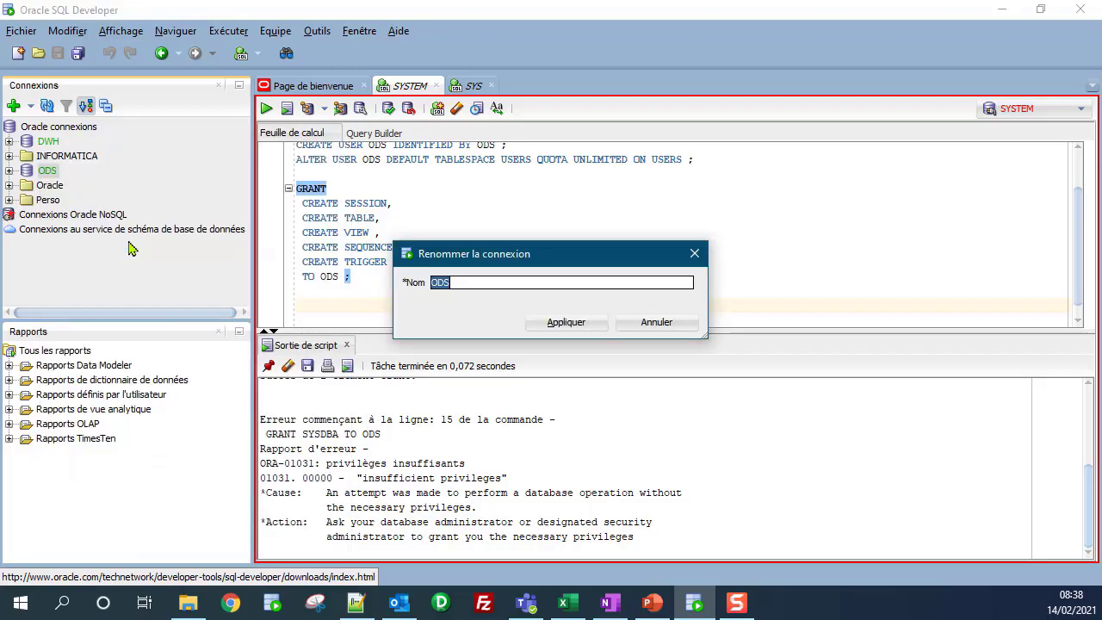
key("Home")
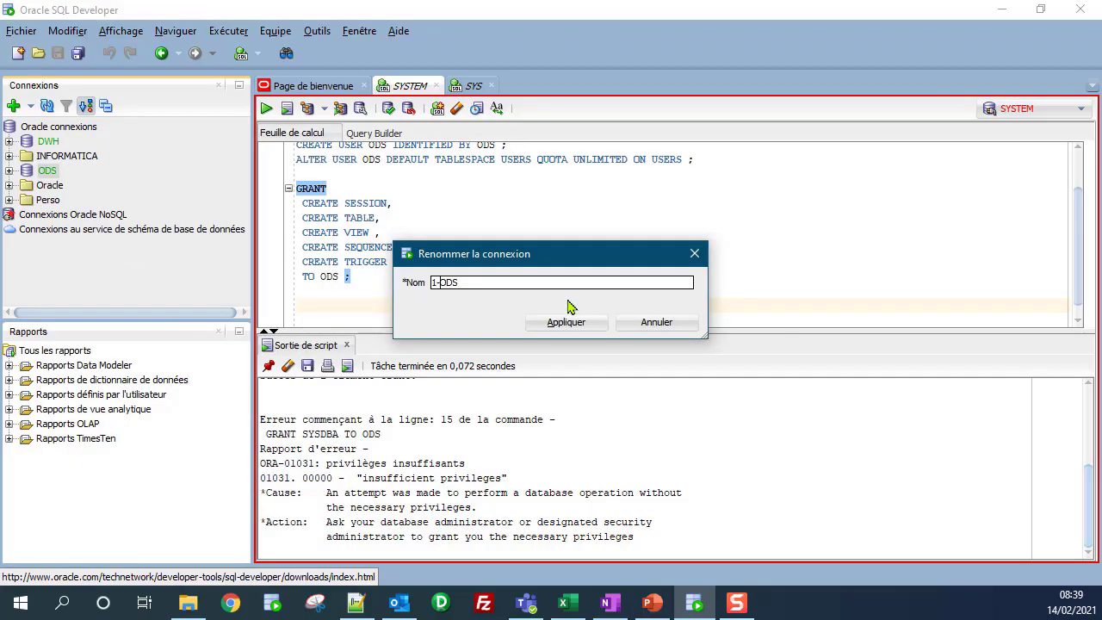
left_click(562, 321)
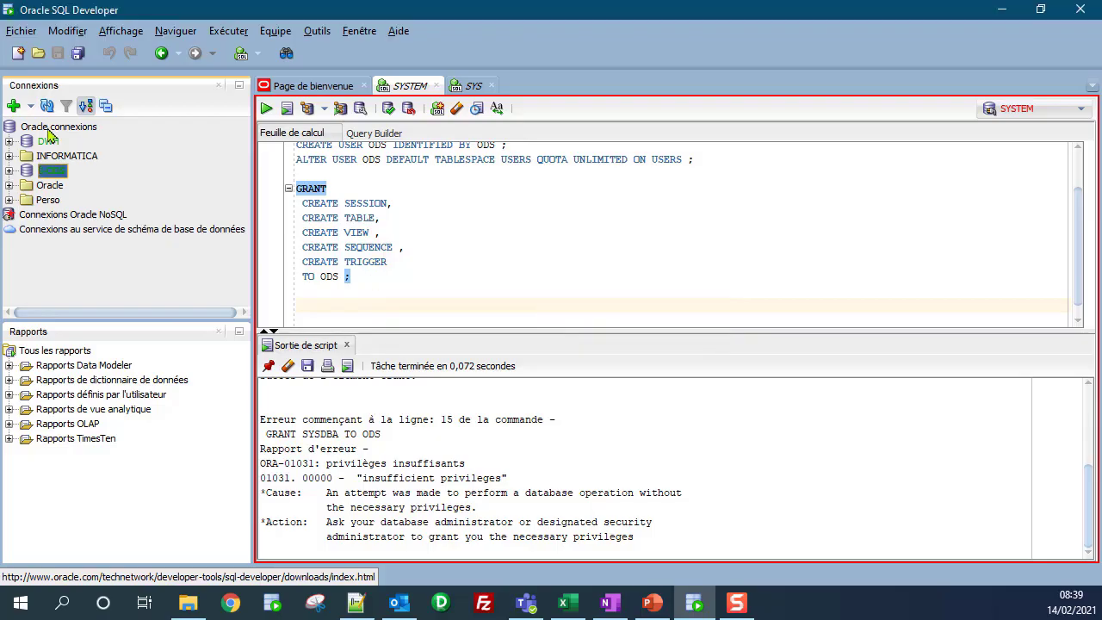
Step: Rename the DWH connection to 2-DWH
right_click(49, 136)
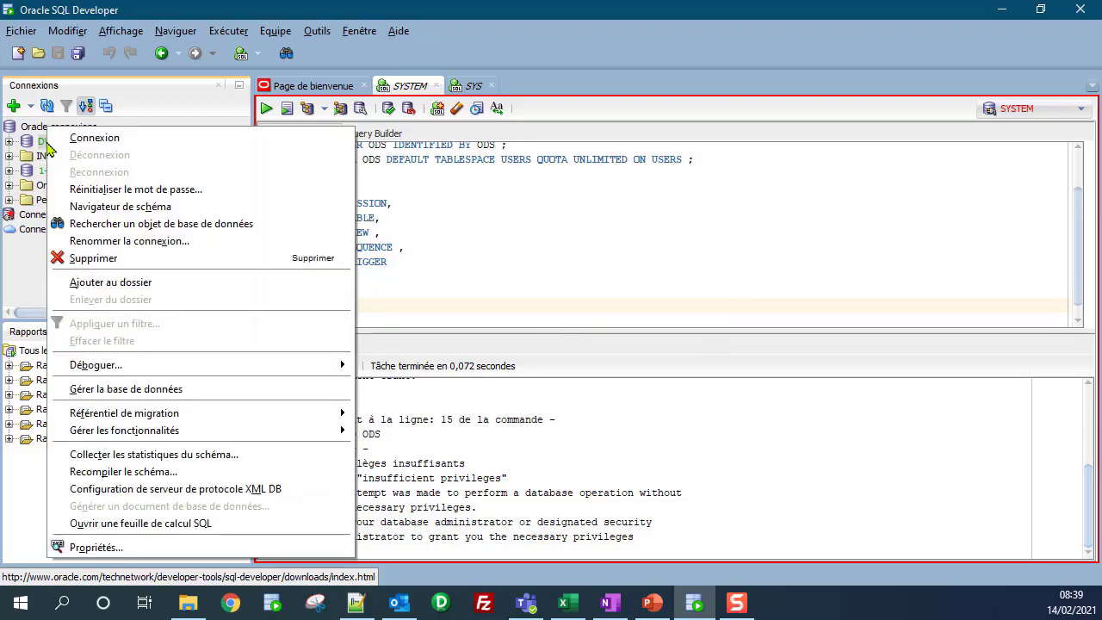
left_click(97, 241)
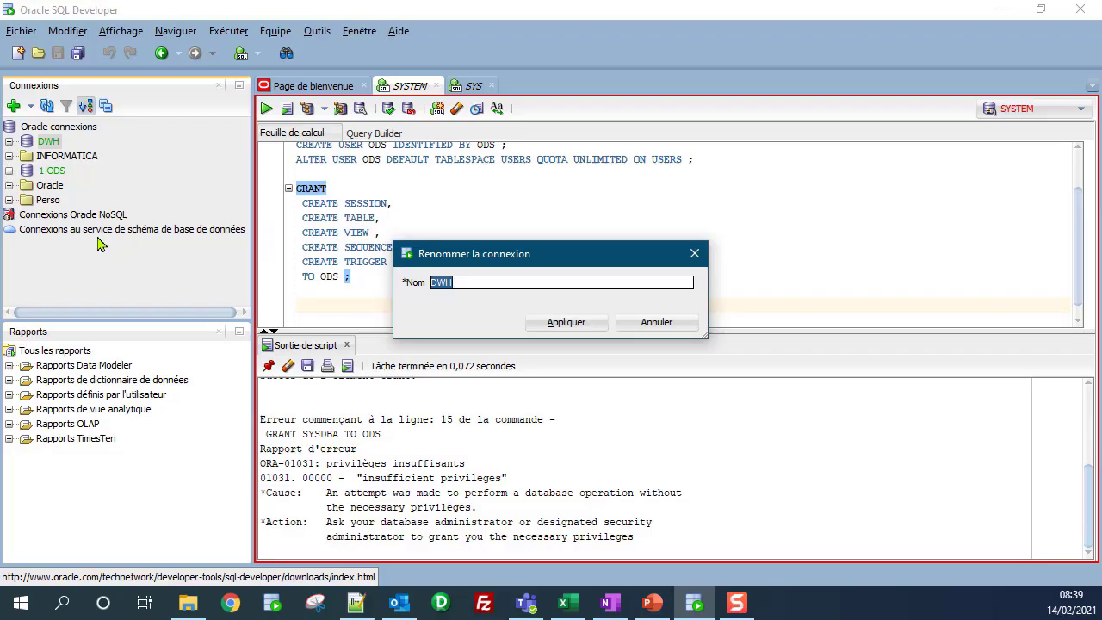
key("Home")
left_click(553, 322)
Step: Refresh the connections tree so 1-ODS and 2-DWH sort to the top
mouse_move(52, 176)
left_mouse_down()
mouse_move(56, 143)
mouse_move(76, 148)
mouse_move(41, 182)
mouse_move(53, 177)
left_mouse_up()
right_click(53, 175)
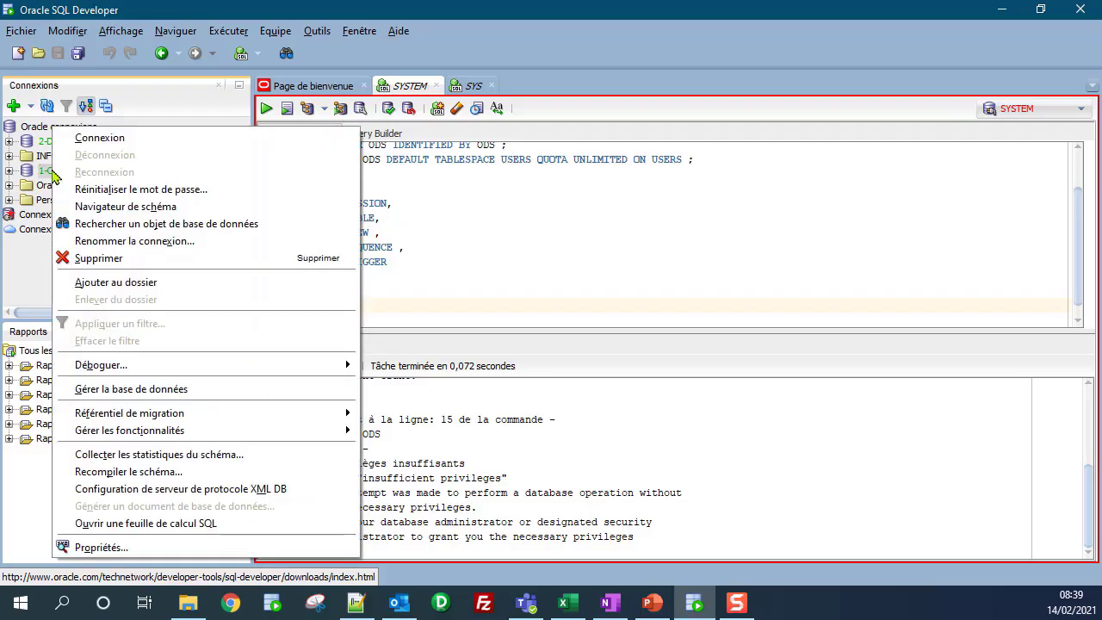
key("Escape")
left_click(38, 127)
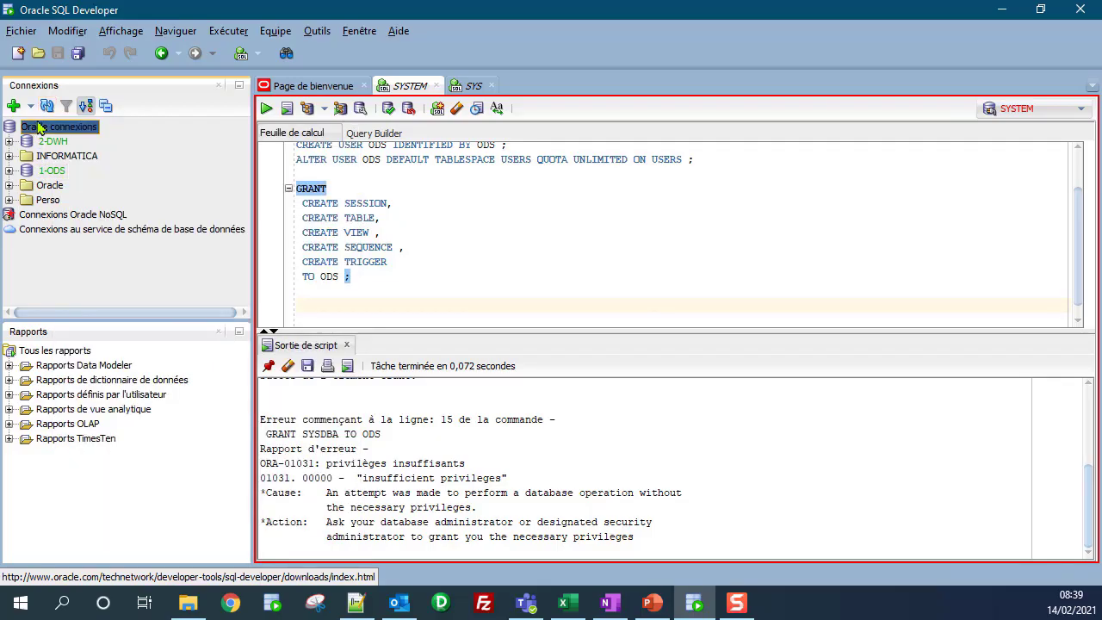
left_click(47, 107)
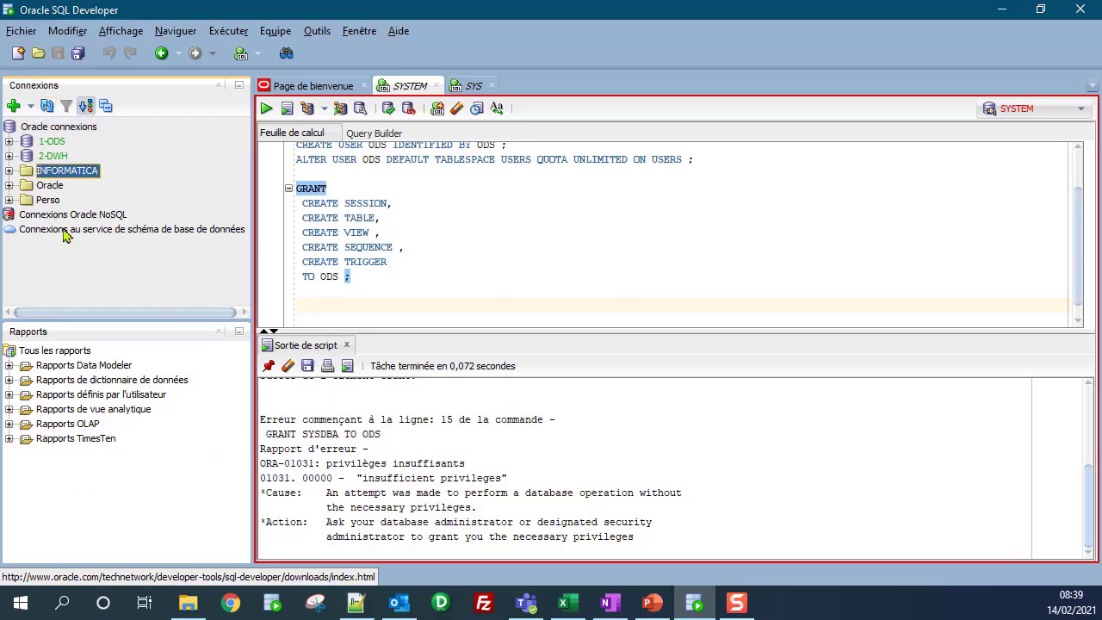
Step: Connect to 1-ODS to get its worksheet, then collapse its node in the tree
double_click(52, 145)
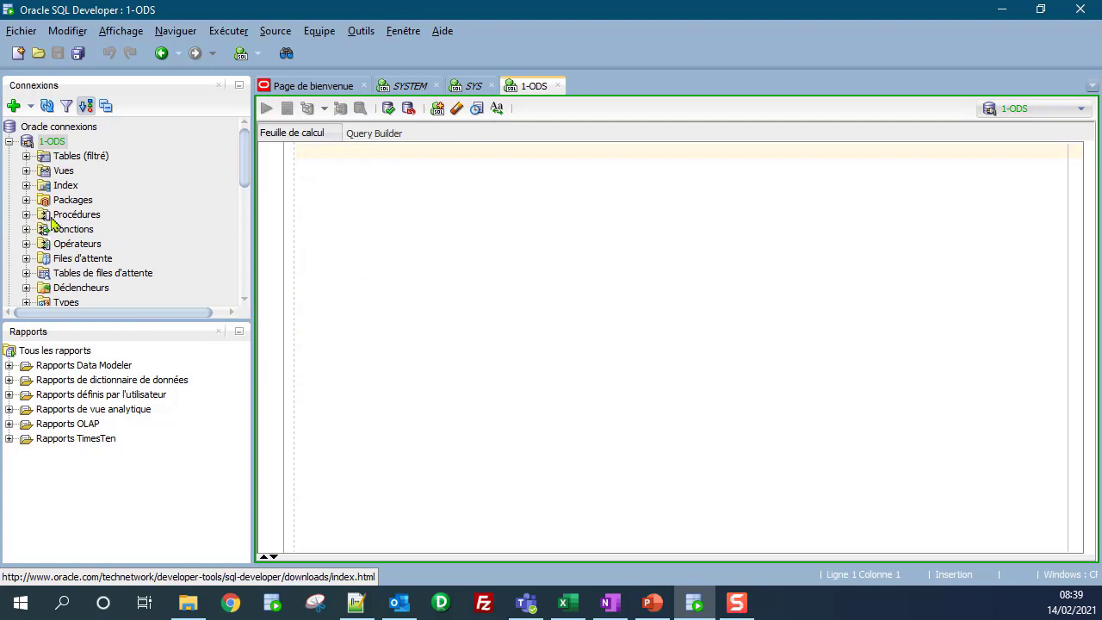
left_click(27, 157)
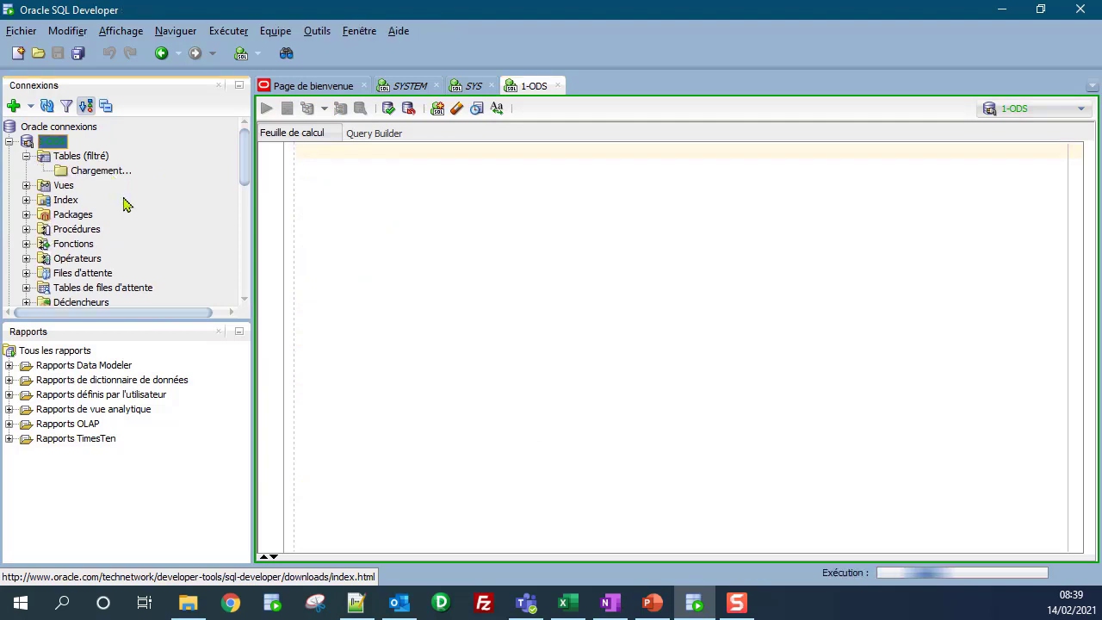
left_click(9, 142)
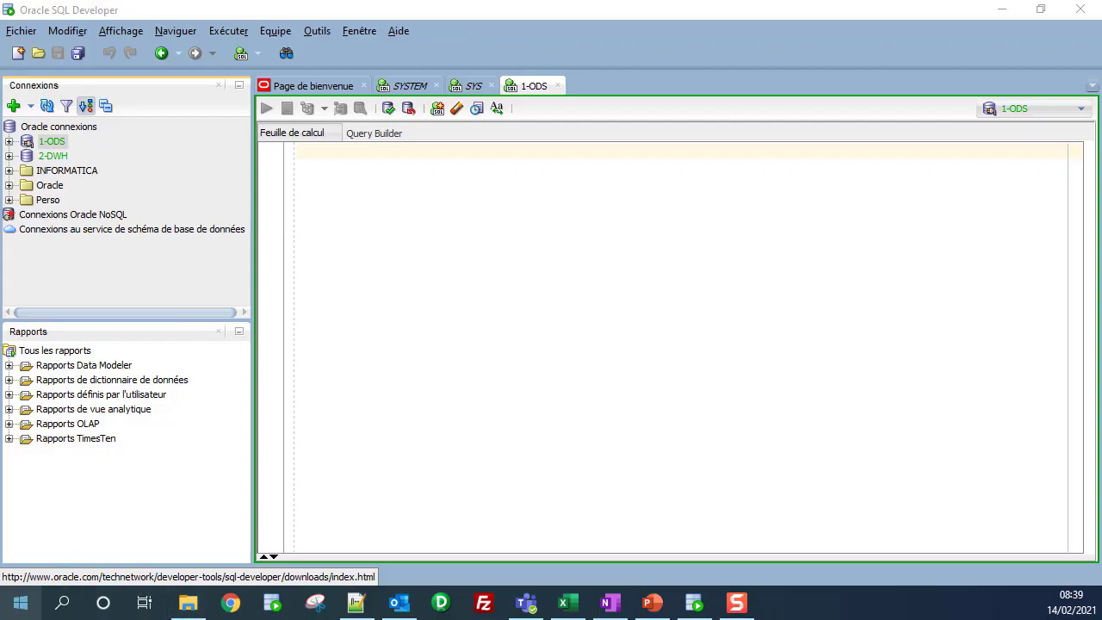
Step: Launch Workflow Manager and log in to the REPO1 repository with its password
left_click(21, 602)
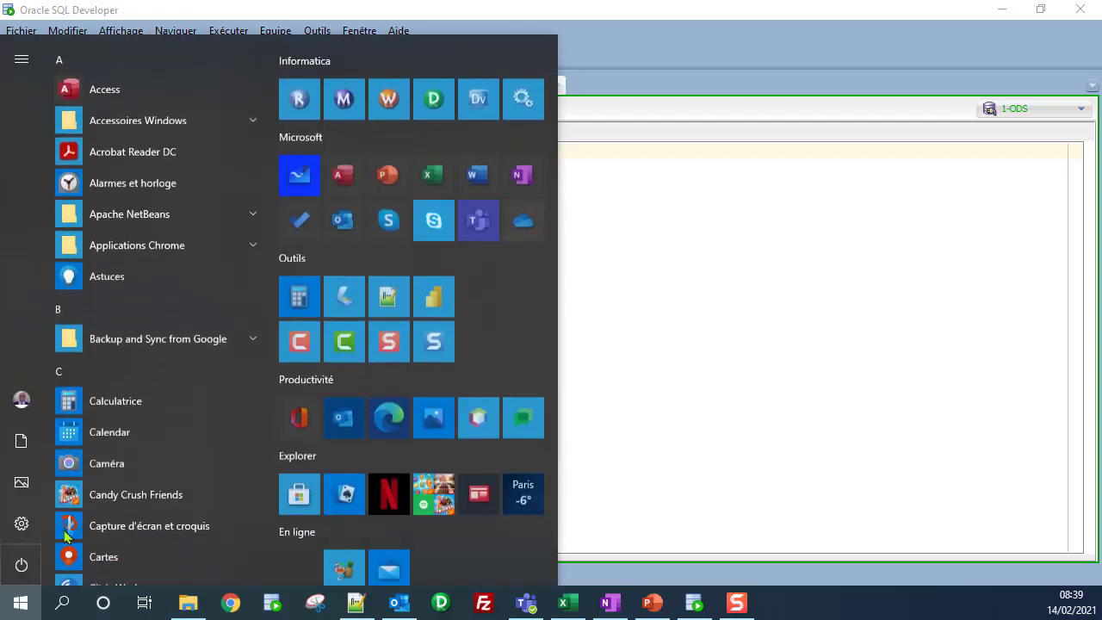
left_click(408, 102)
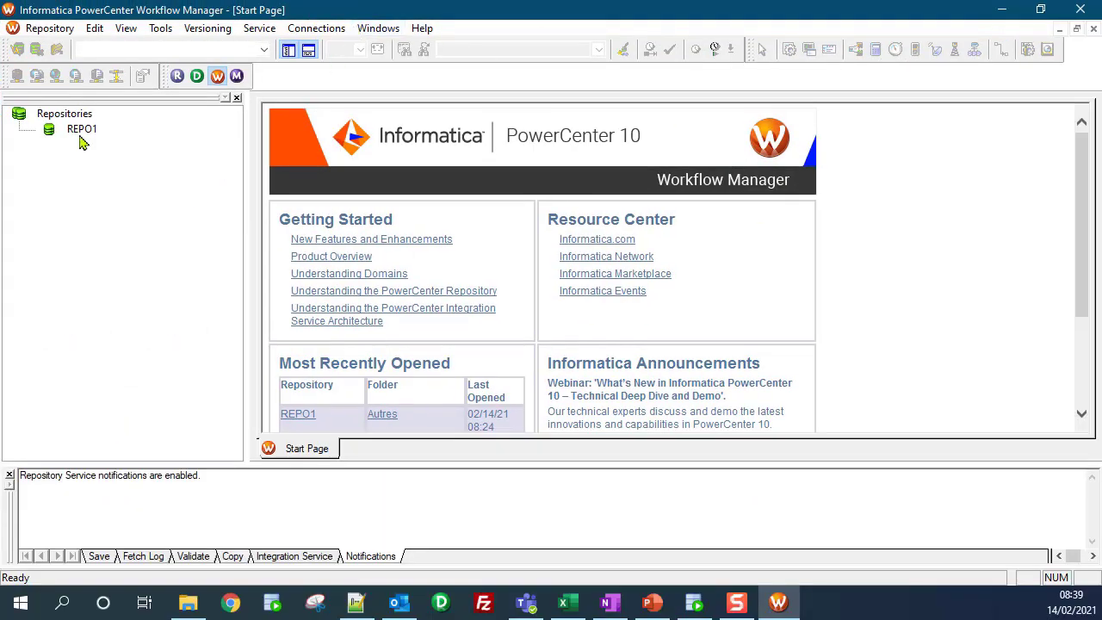
double_click(79, 134)
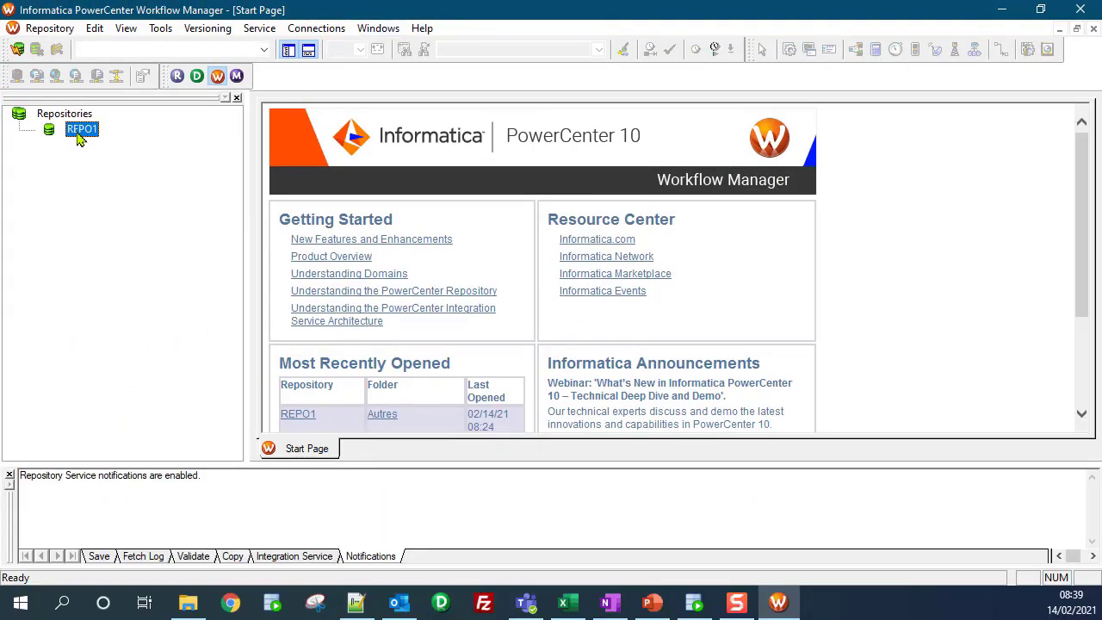
key("Tab")
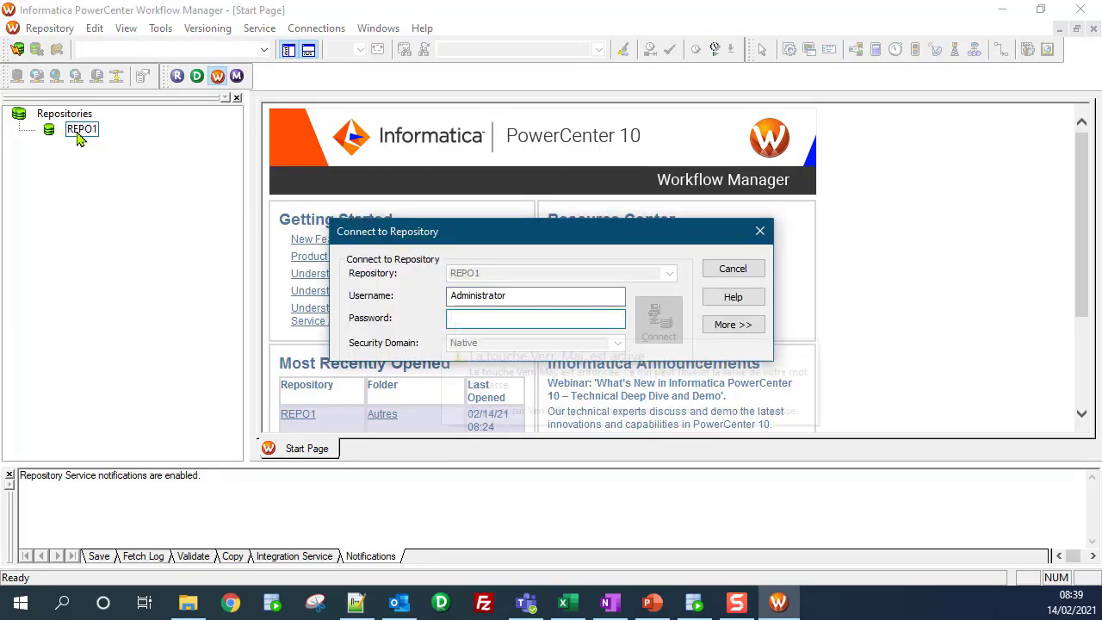
type("*******")
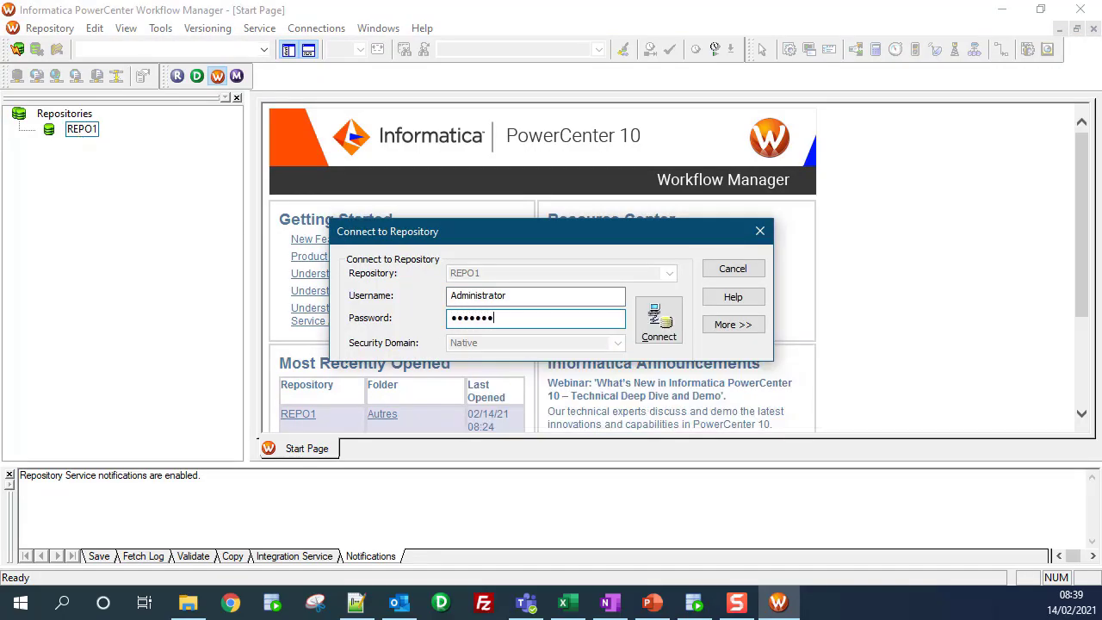
type("****")
key("Return")
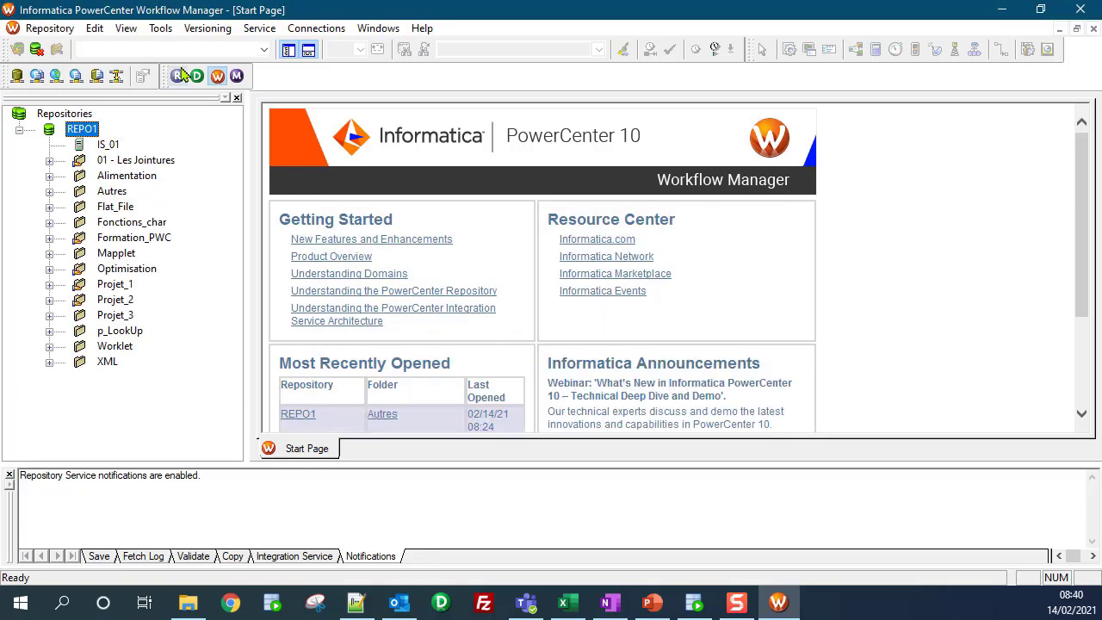
Step: In the relational connections browser, review the Oracle DWH connection (user DWH, connect string orcl) without changes
left_click(314, 31)
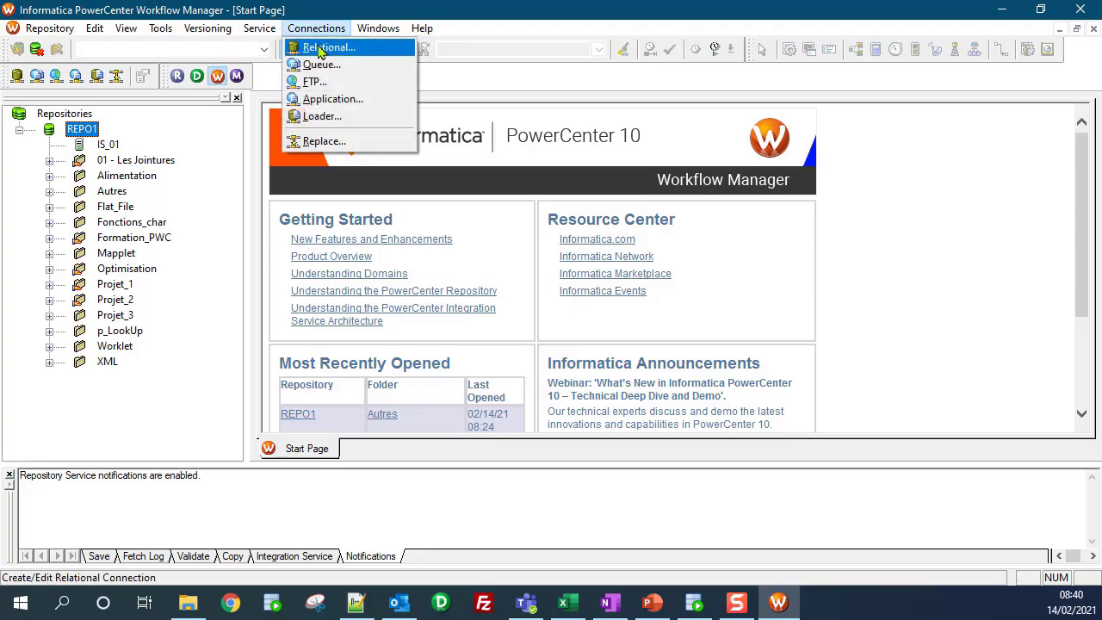
left_click(320, 48)
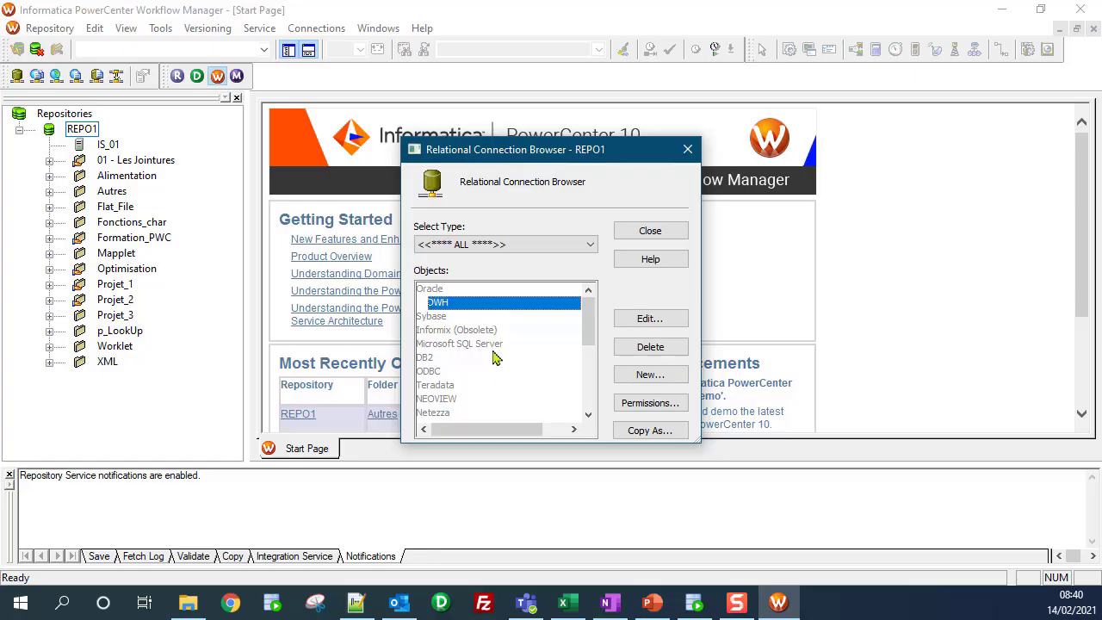
left_click(650, 375)
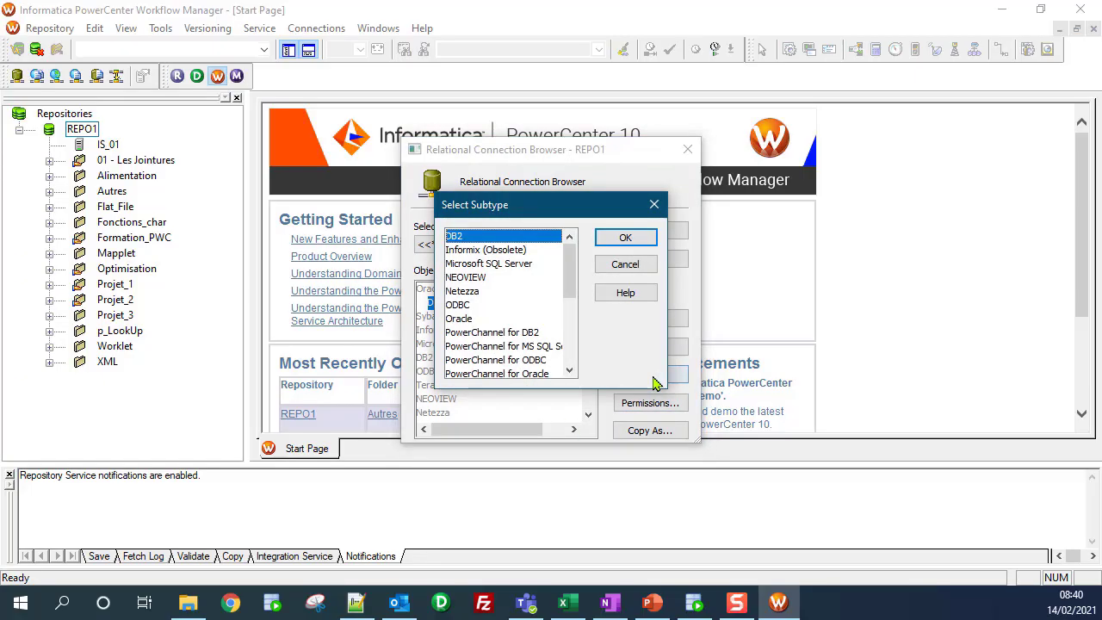
left_click(458, 320)
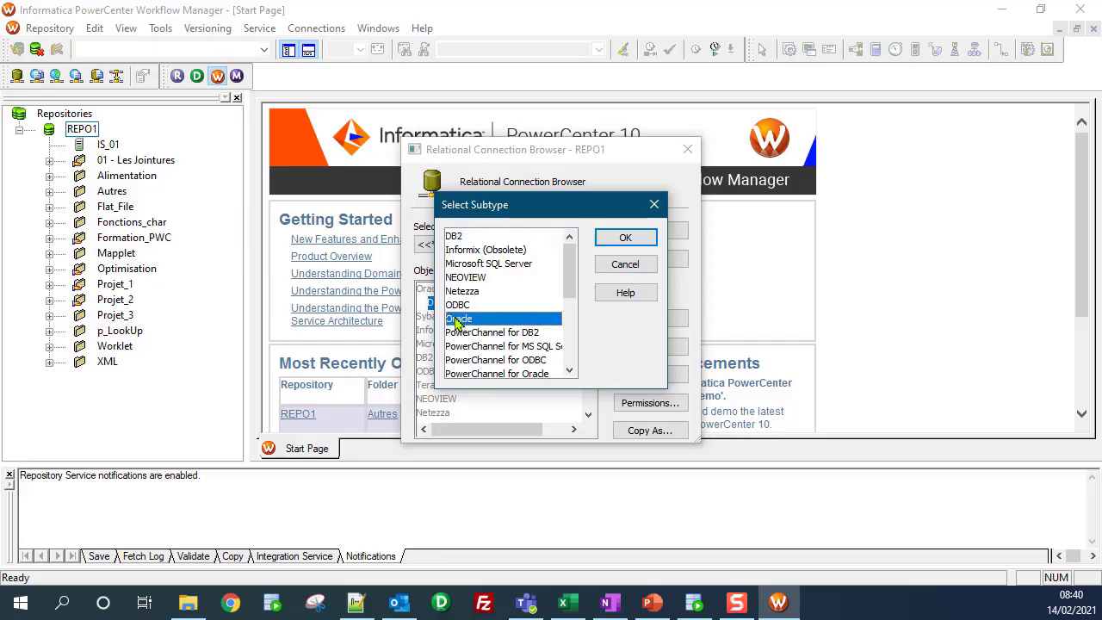
left_click(624, 238)
type("DWH")
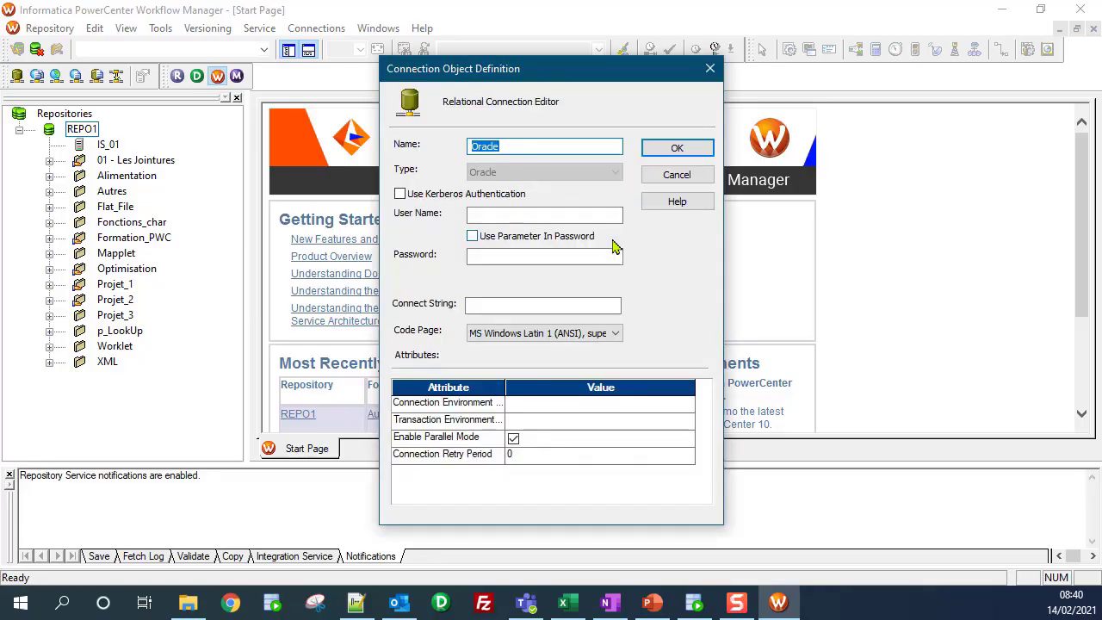
key("Return")
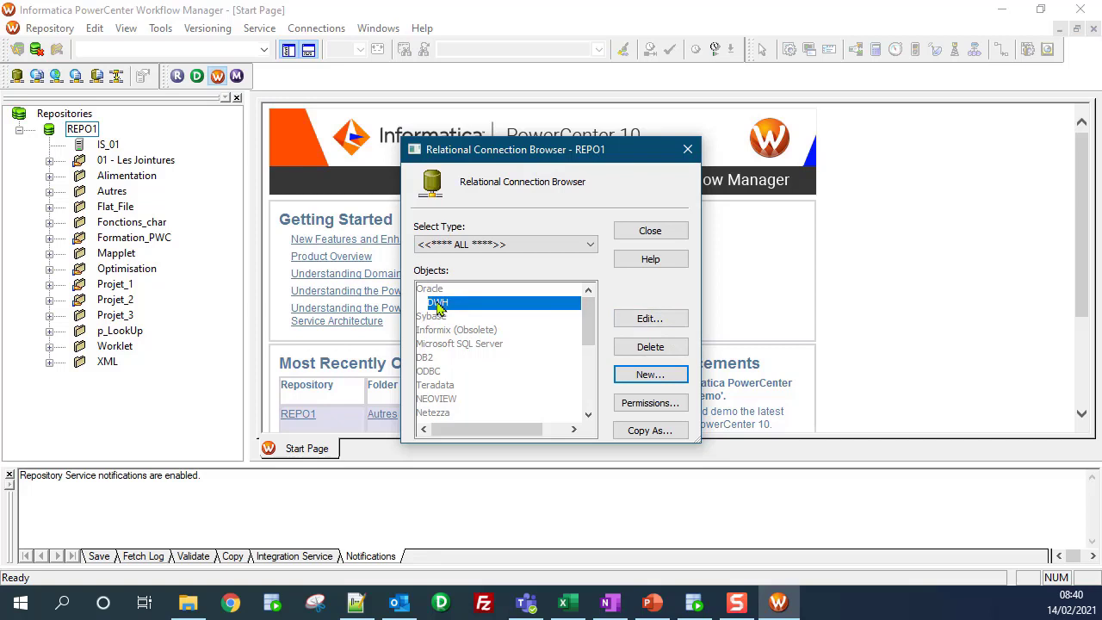
left_click(676, 320)
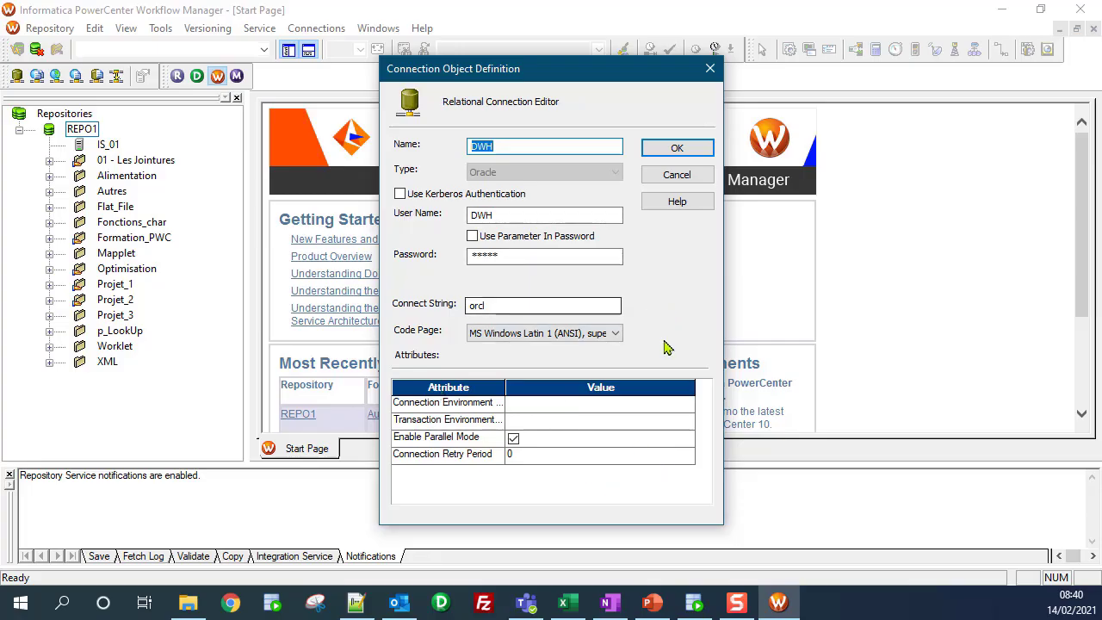
left_click(708, 71)
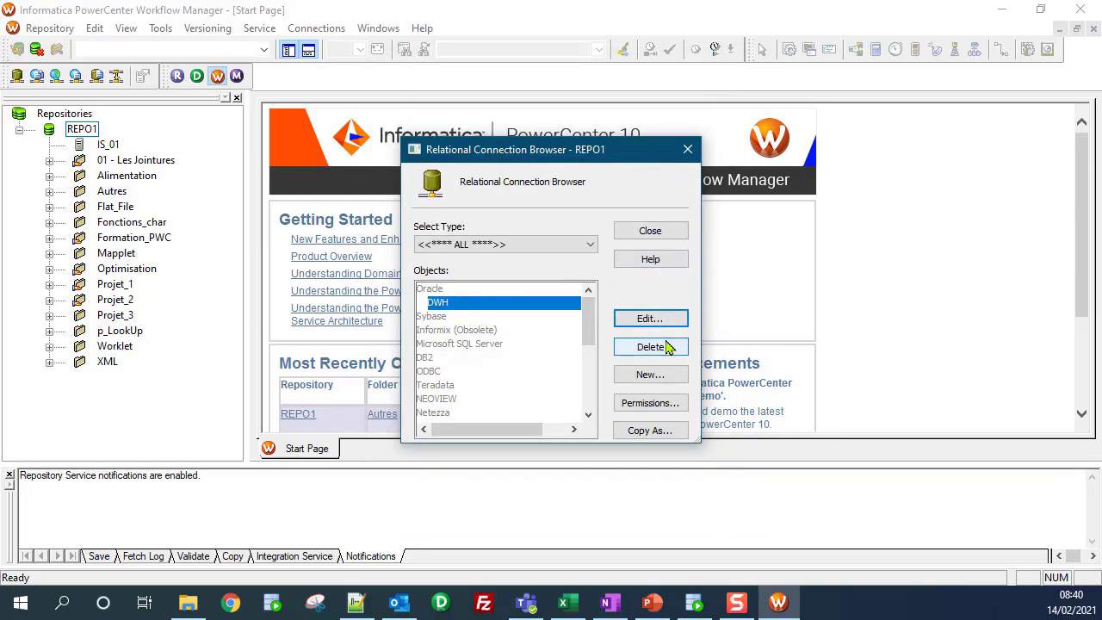
Step: Create Oracle connection ODS with user name ODS, its password and connect string orcl
left_click(672, 377)
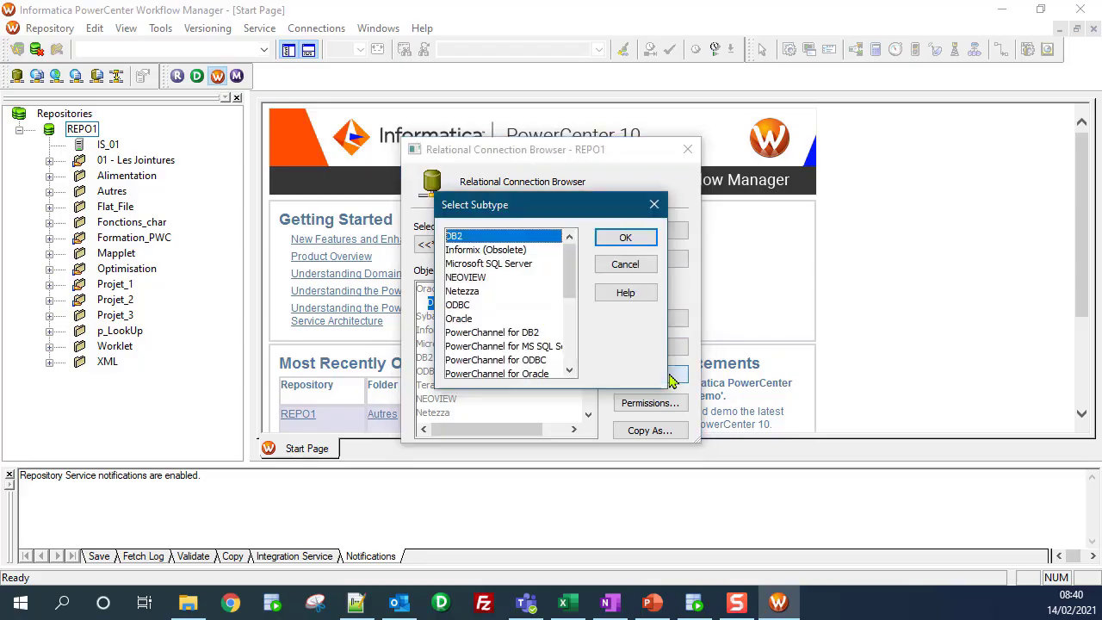
left_click(469, 319)
left_click(626, 238)
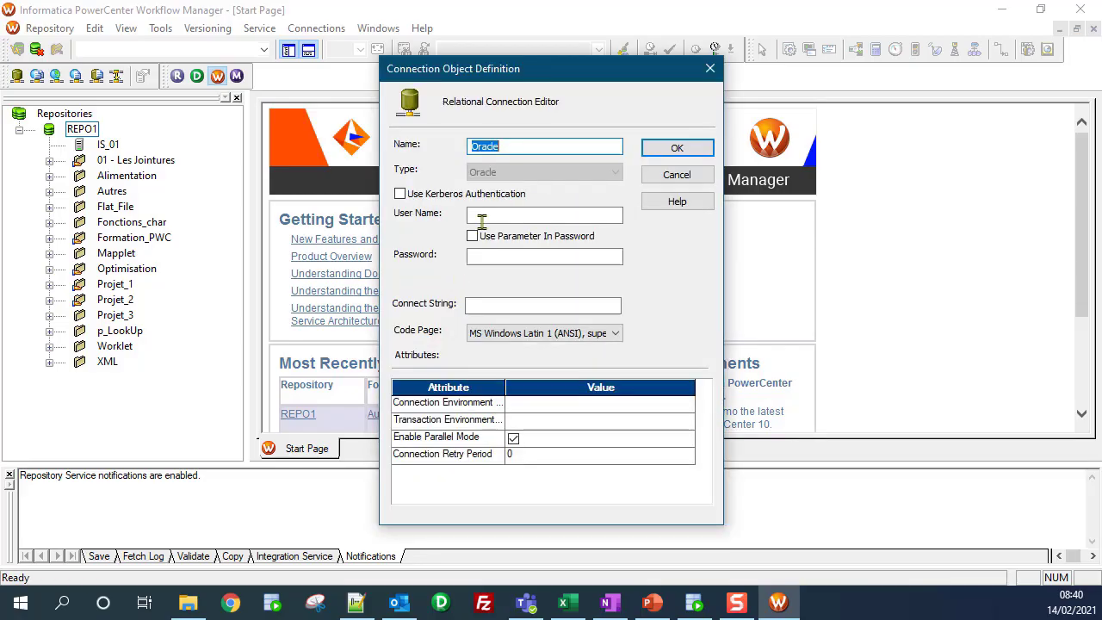
type("S")
key("Tab")
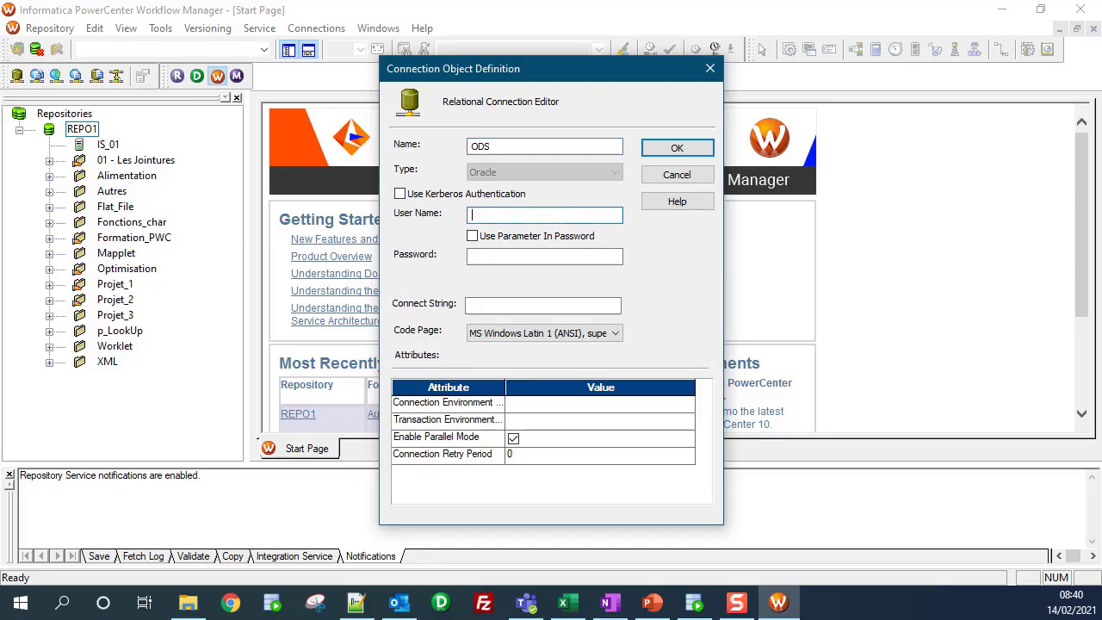
type("ODS")
left_click(565, 256)
type("ODS")
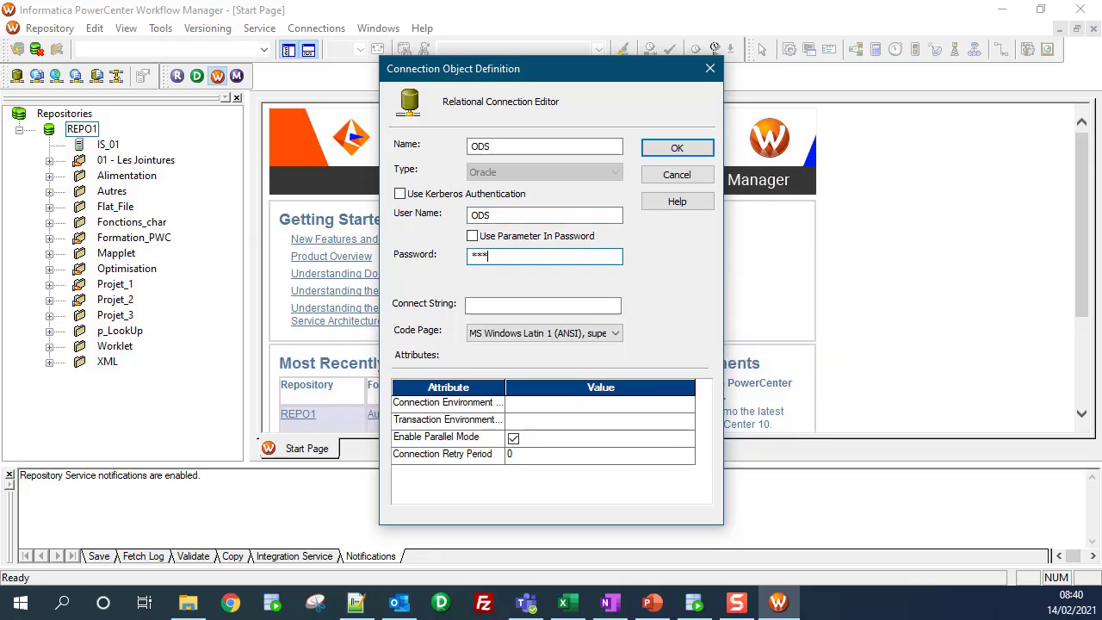
left_click(511, 309)
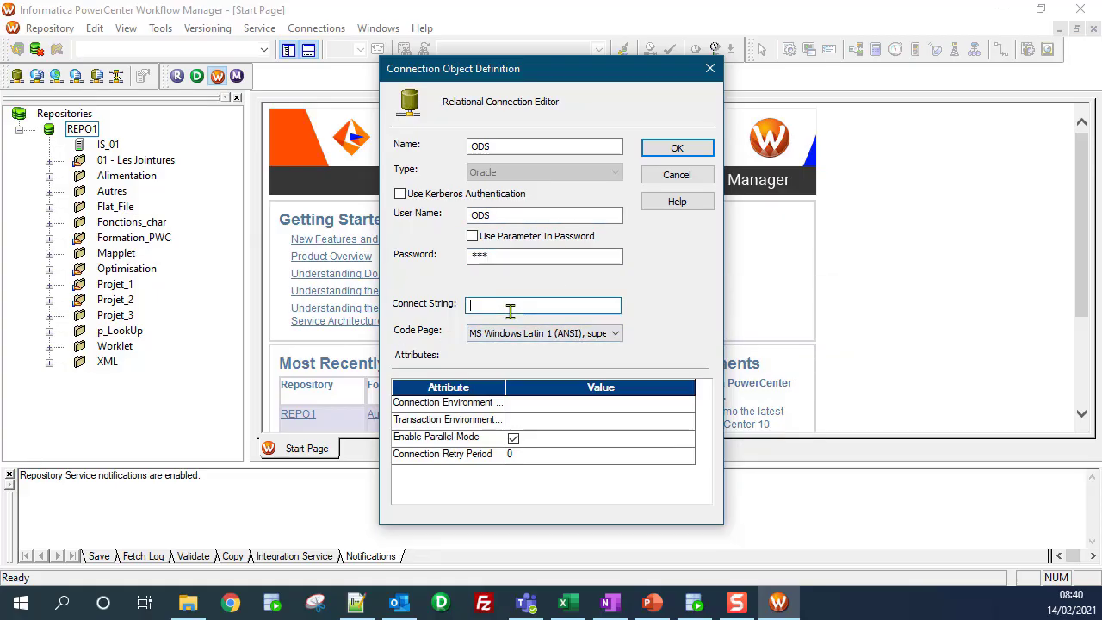
type("orcl")
left_click(667, 148)
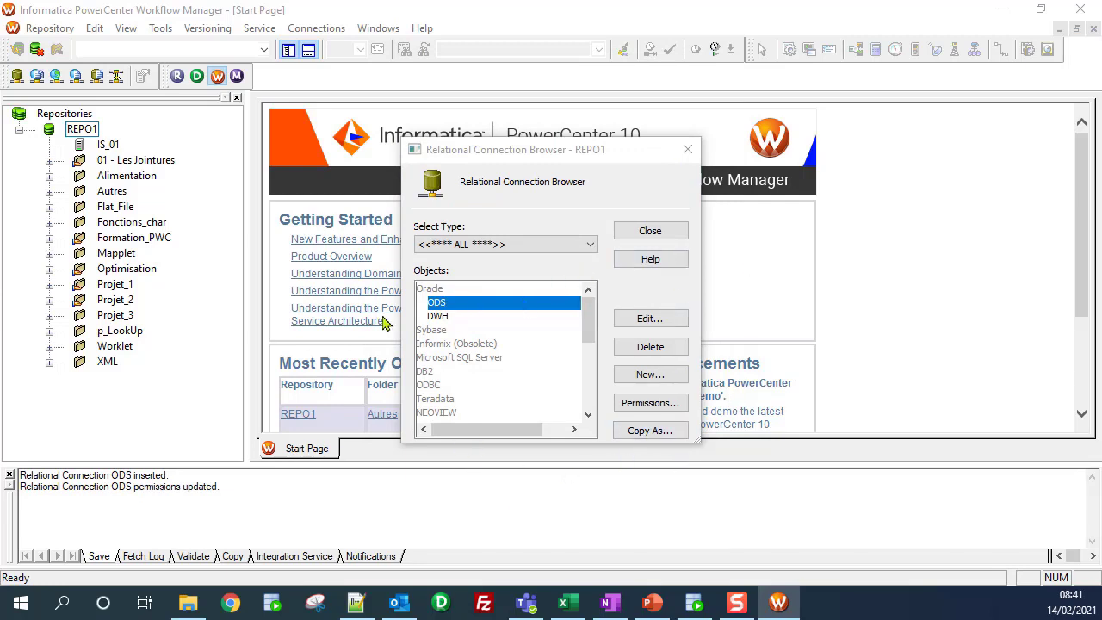
Step: Open the ODS connection's permissions and toggle the users, groups and all filters
left_click(666, 408)
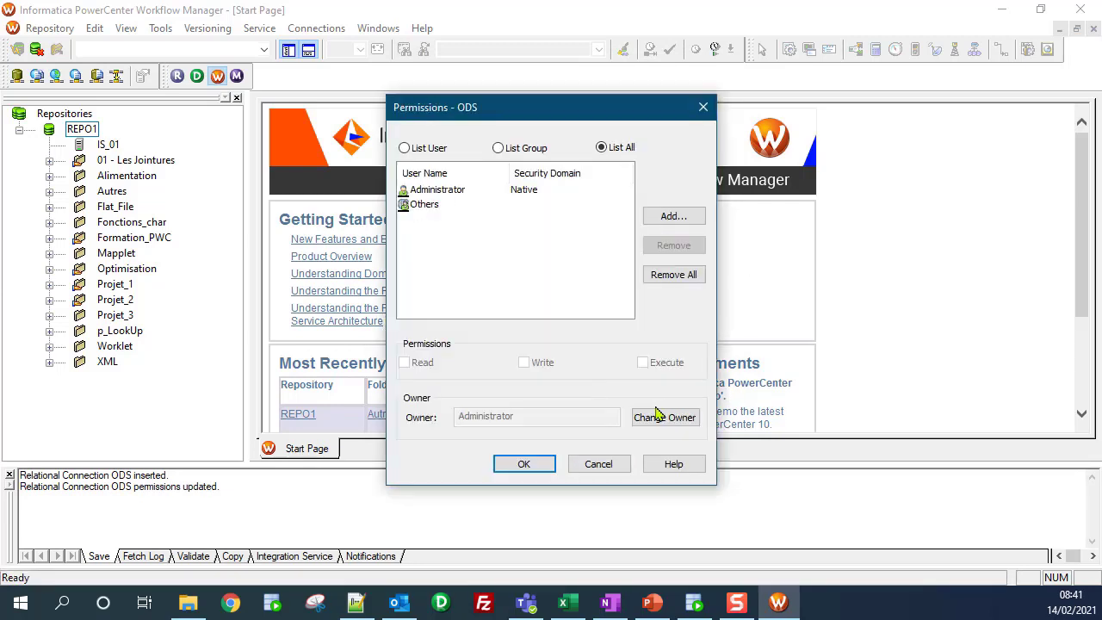
left_click(405, 148)
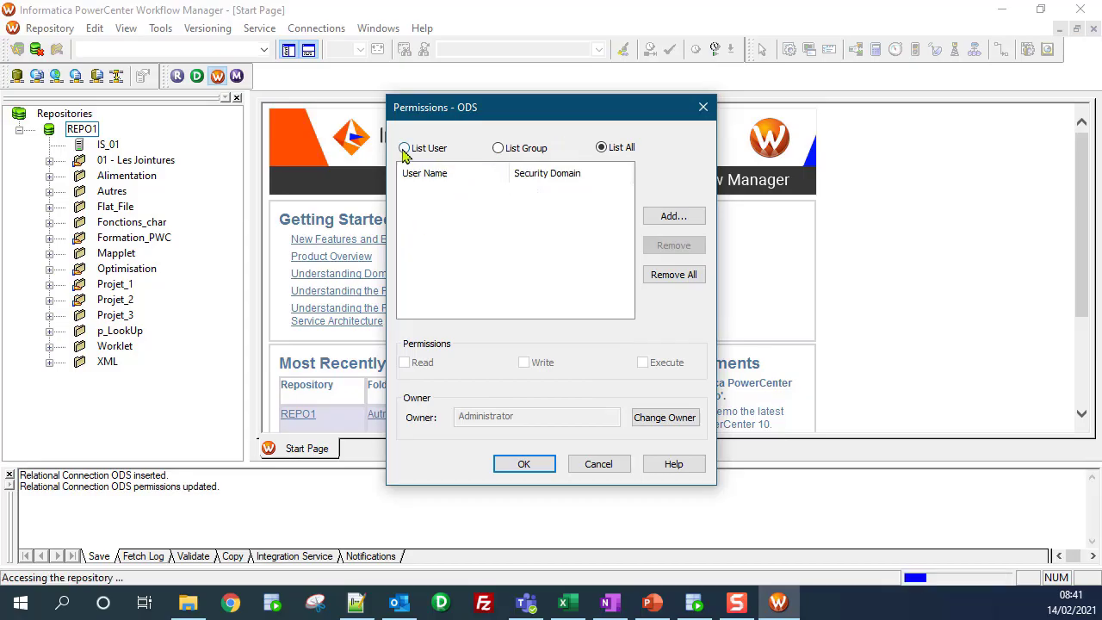
left_click(497, 150)
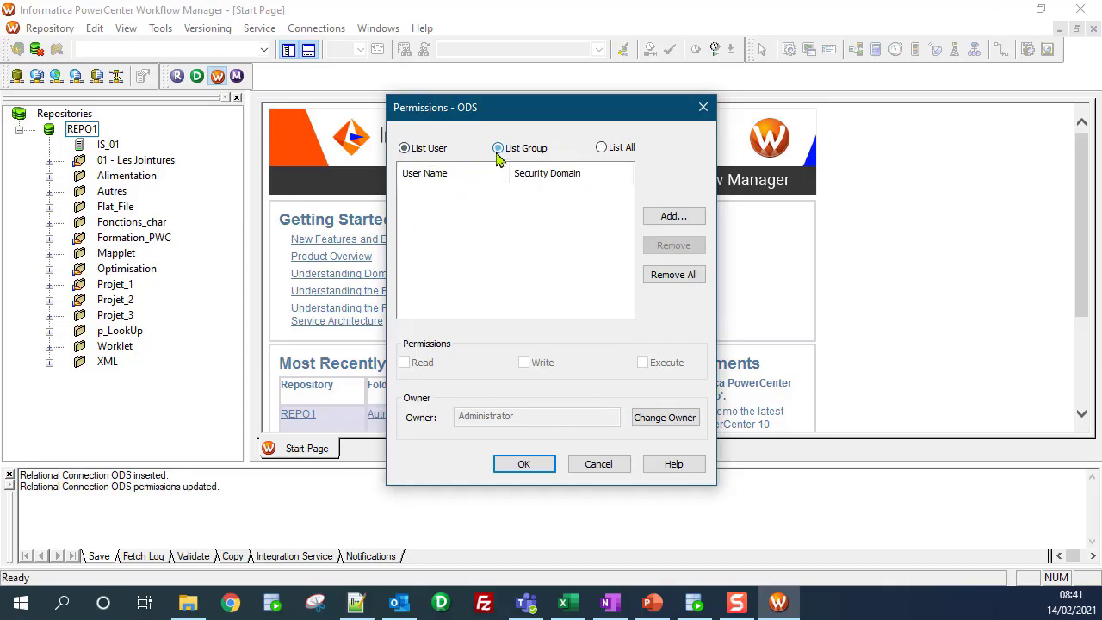
left_click(601, 149)
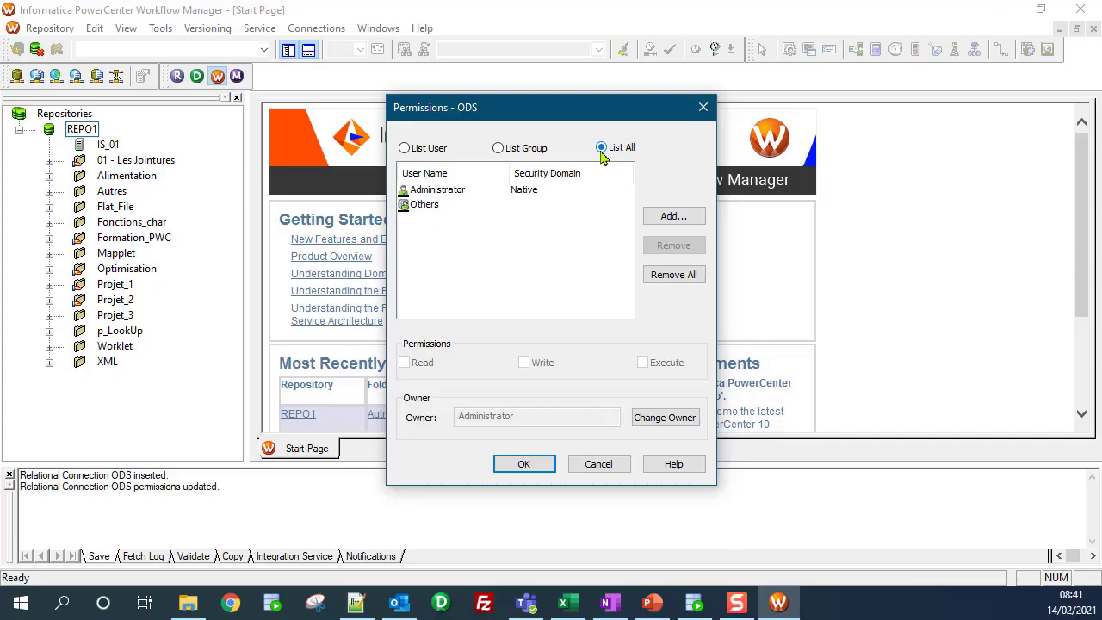
Step: Add Formation to the ODS permissions, confirm, and close the connection browser
left_click(685, 216)
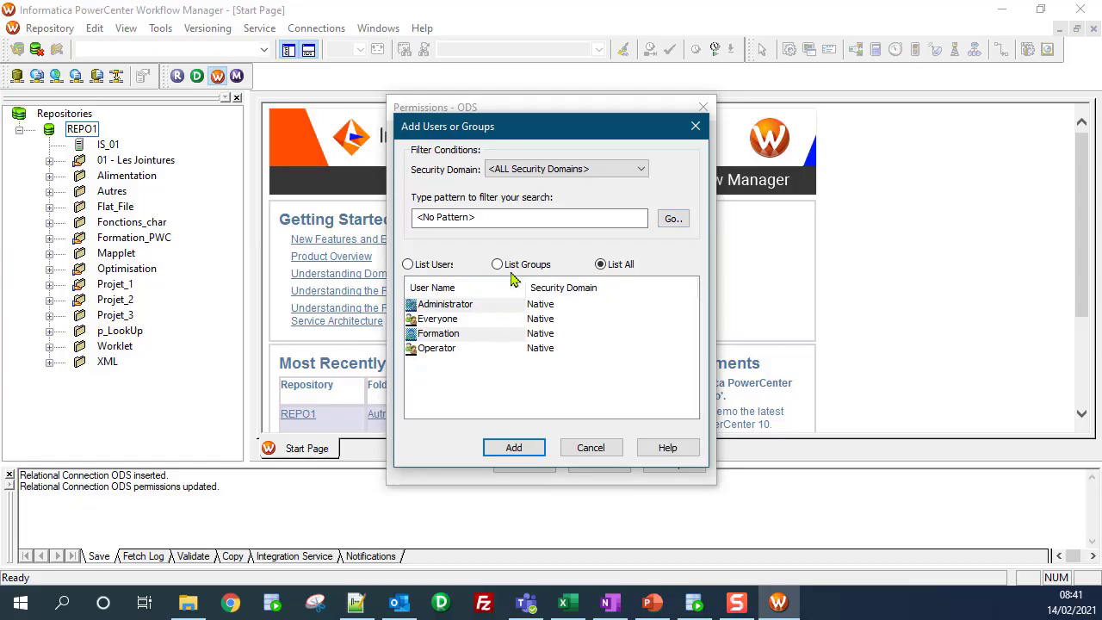
left_click(444, 336)
left_click(503, 450)
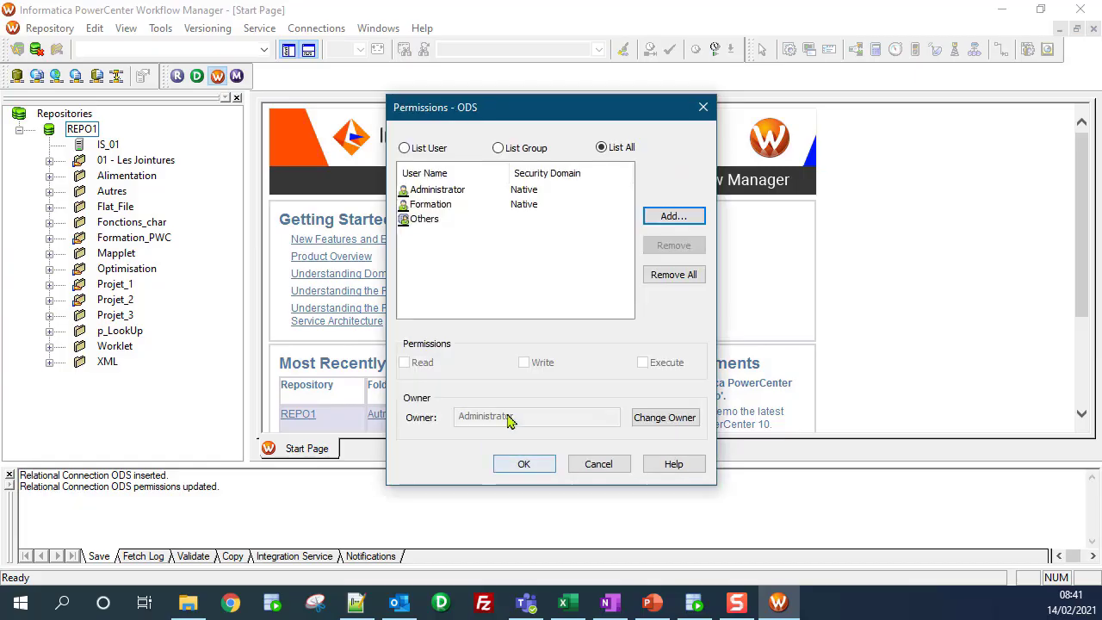
left_click(429, 206)
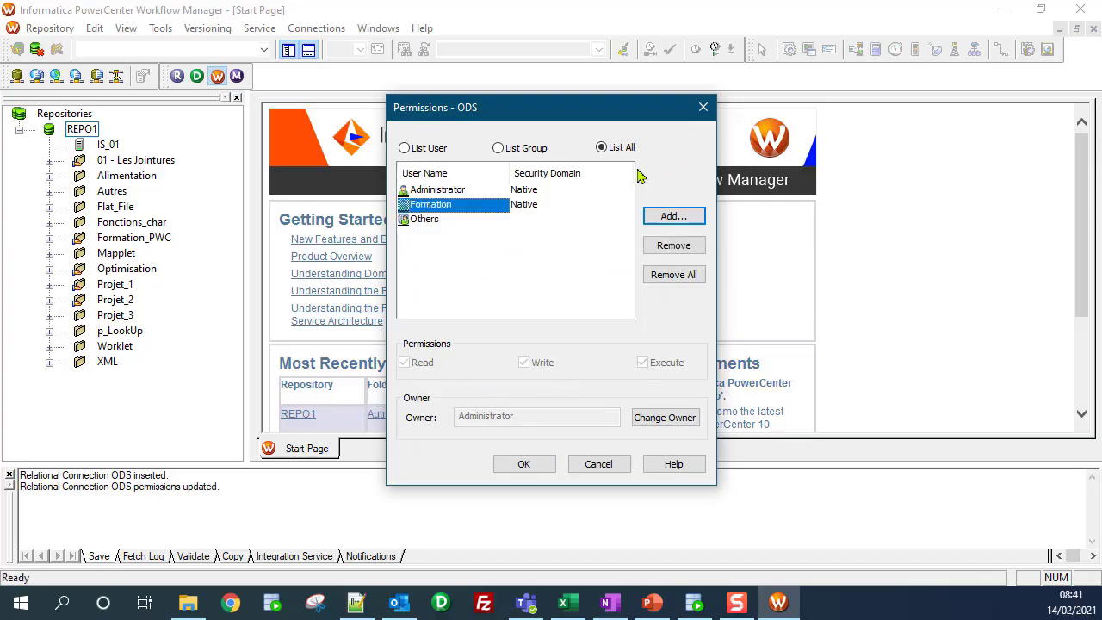
left_click(524, 464)
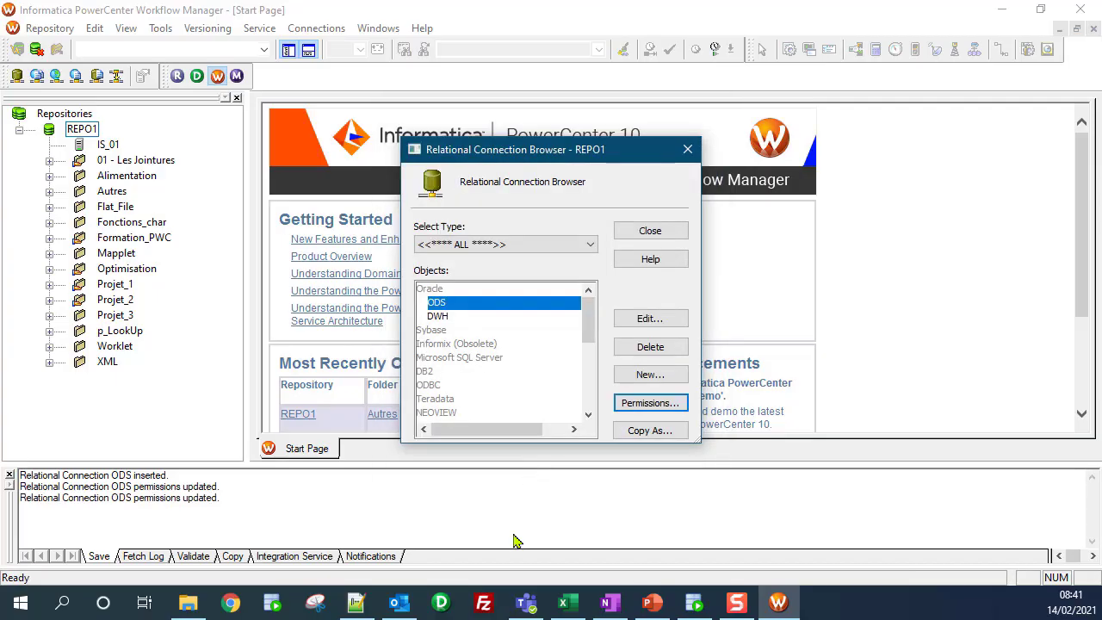
left_click(689, 149)
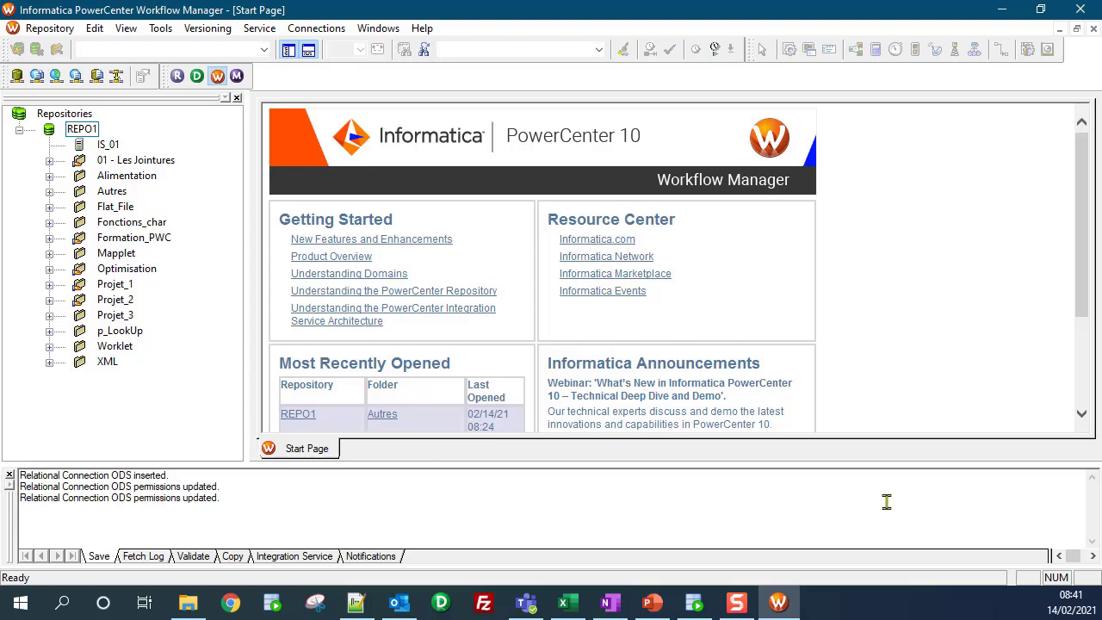
Step: Switch via the taskbar to PowerCenter Designer, then bring up Windows search
left_click(694, 603)
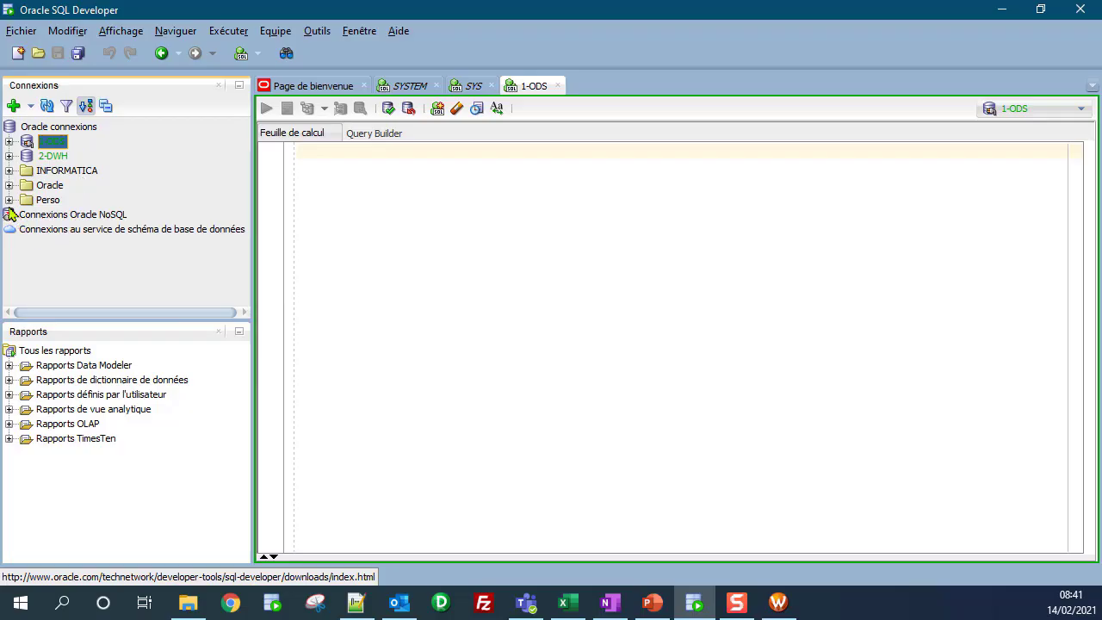
left_click(789, 605)
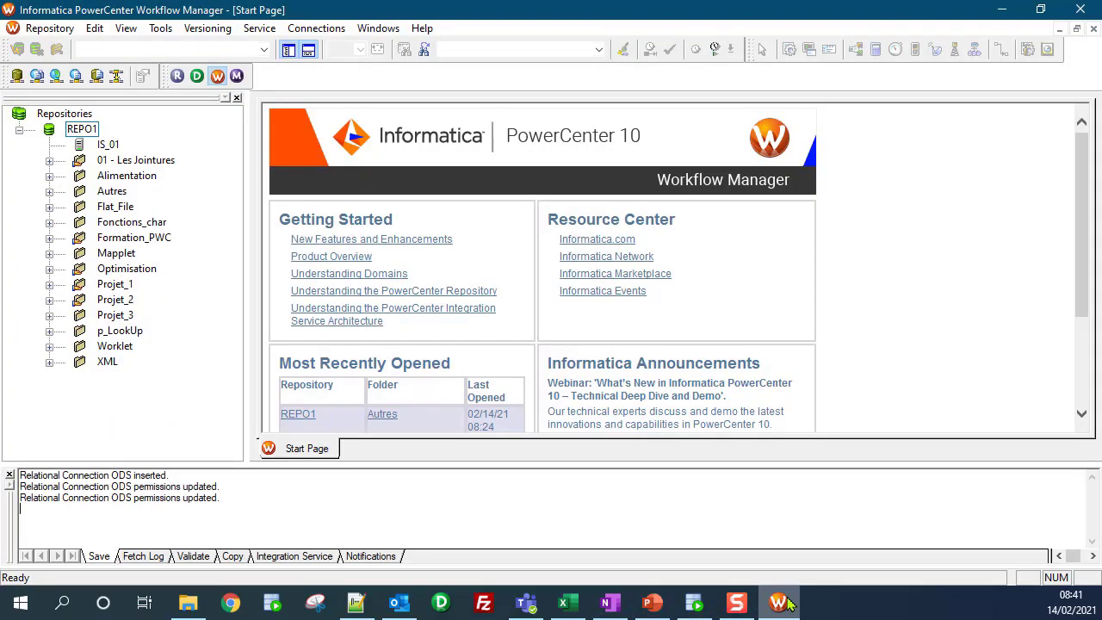
left_click(789, 604)
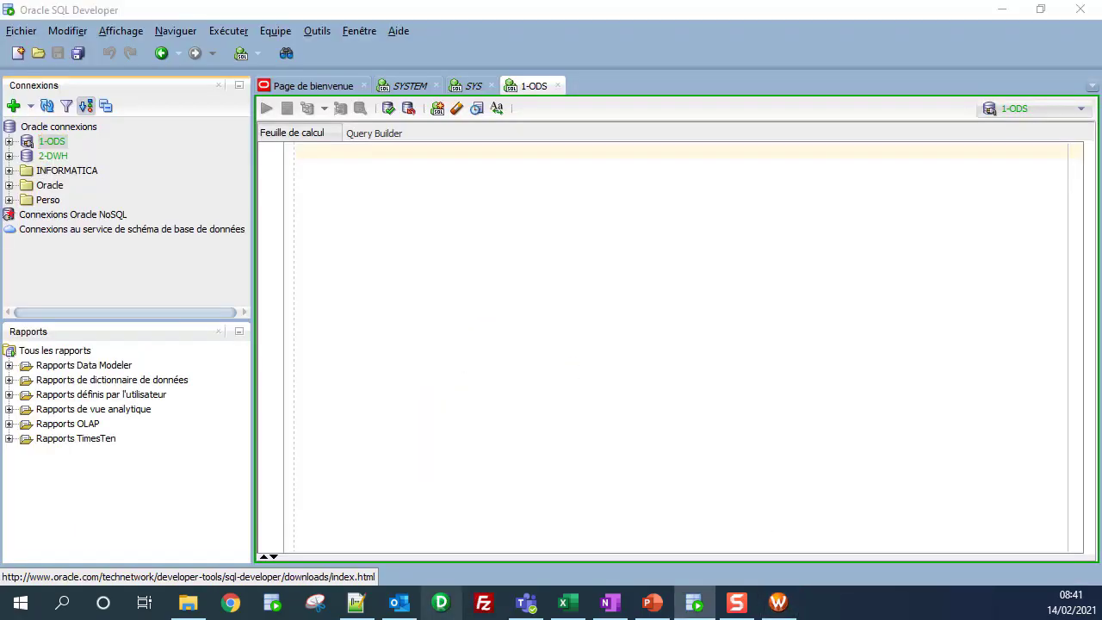
left_click(442, 603)
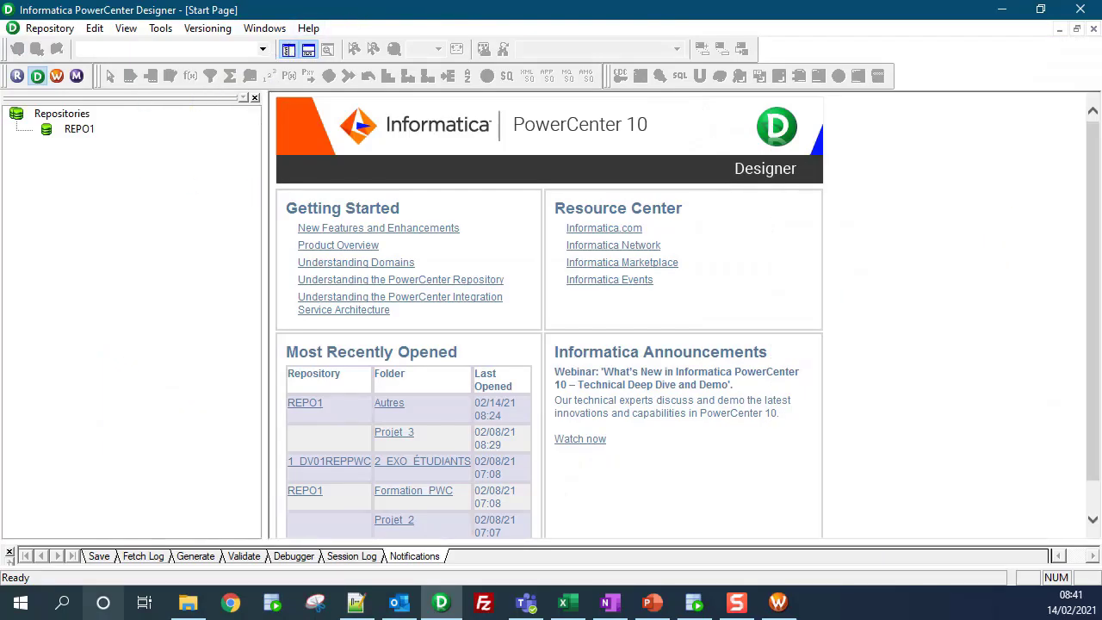
left_click(63, 605)
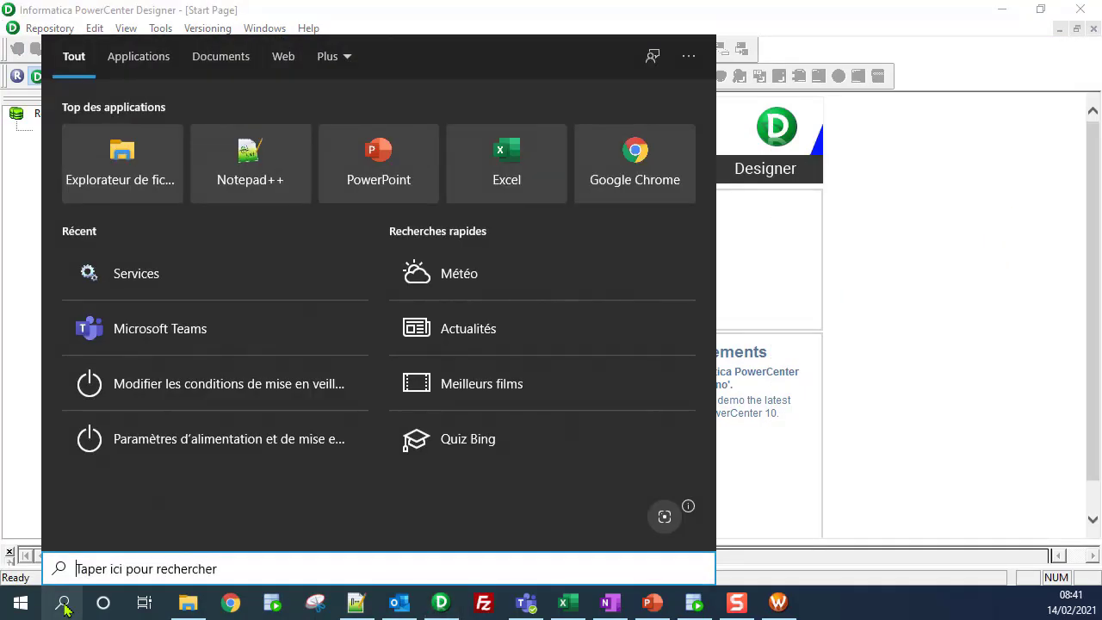
Step: Launch the 32-bit ODBC Data Source Administrator by searching 'odbc'
type("odbc")
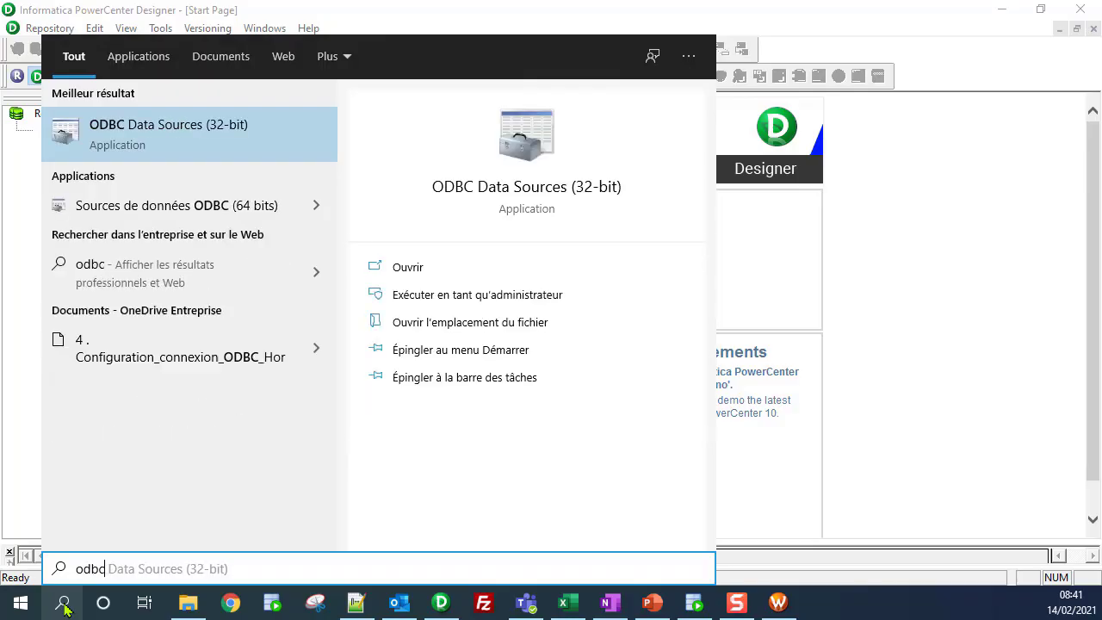
key("Return")
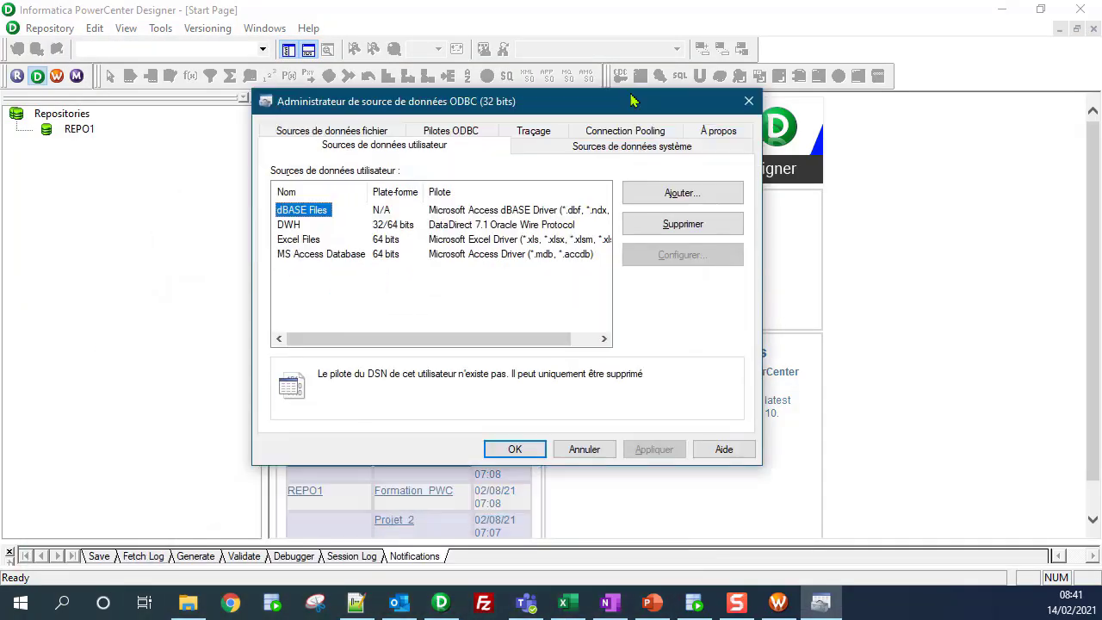
left_click_drag(650, 107, 668, 79)
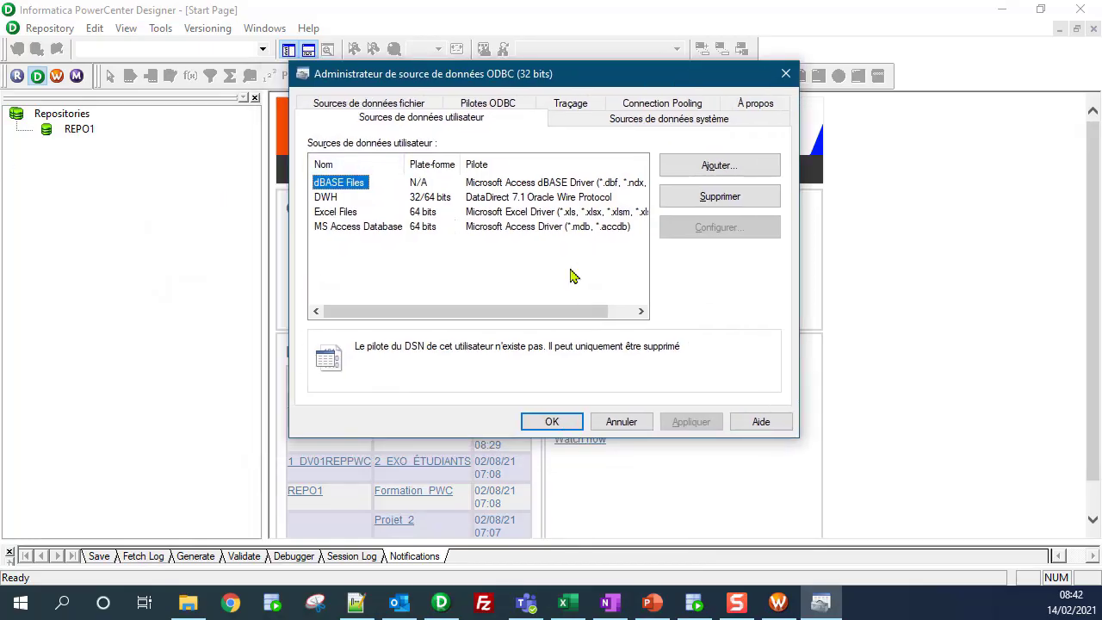
left_click(326, 200)
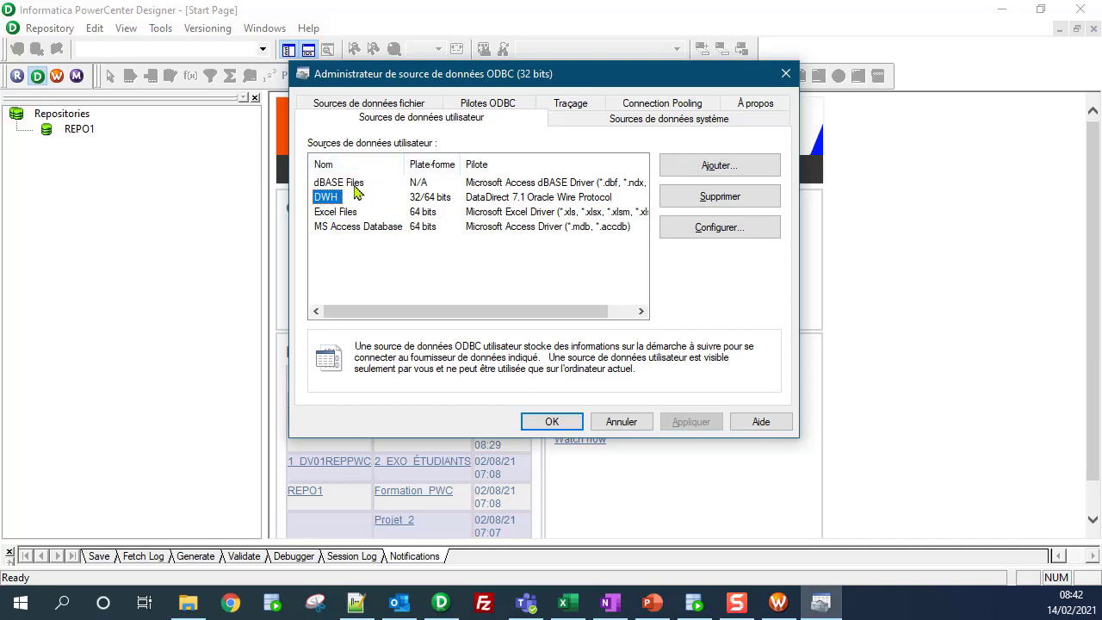
Step: Add a new user DSN using the DataDirect 7.1 Oracle Wire Protocol driver
left_click(750, 168)
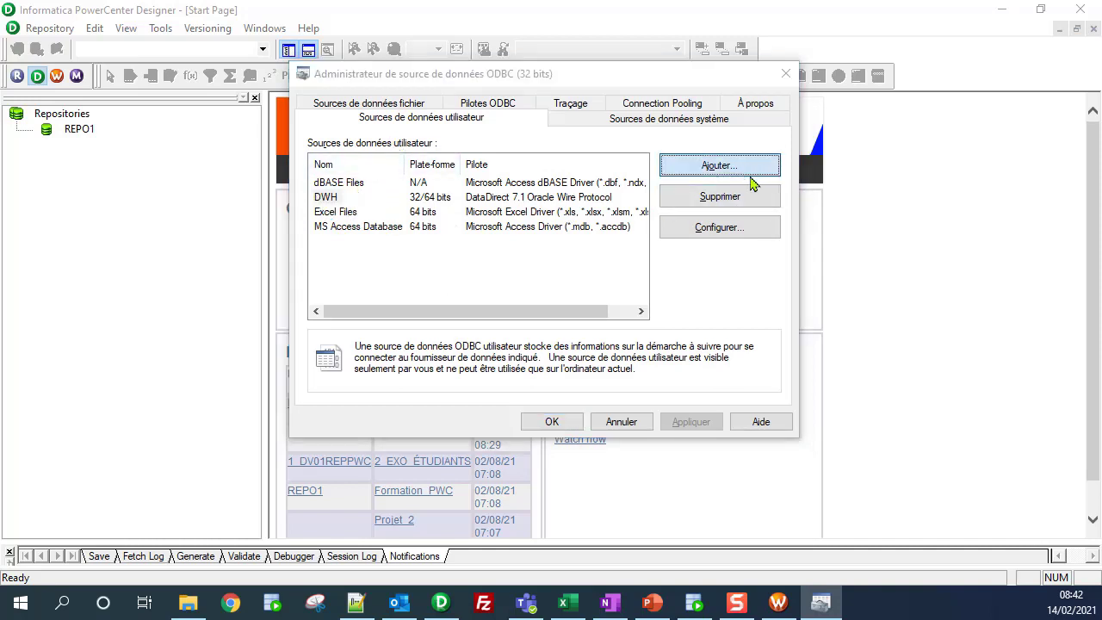
left_click_drag(0, 120, 552, 75)
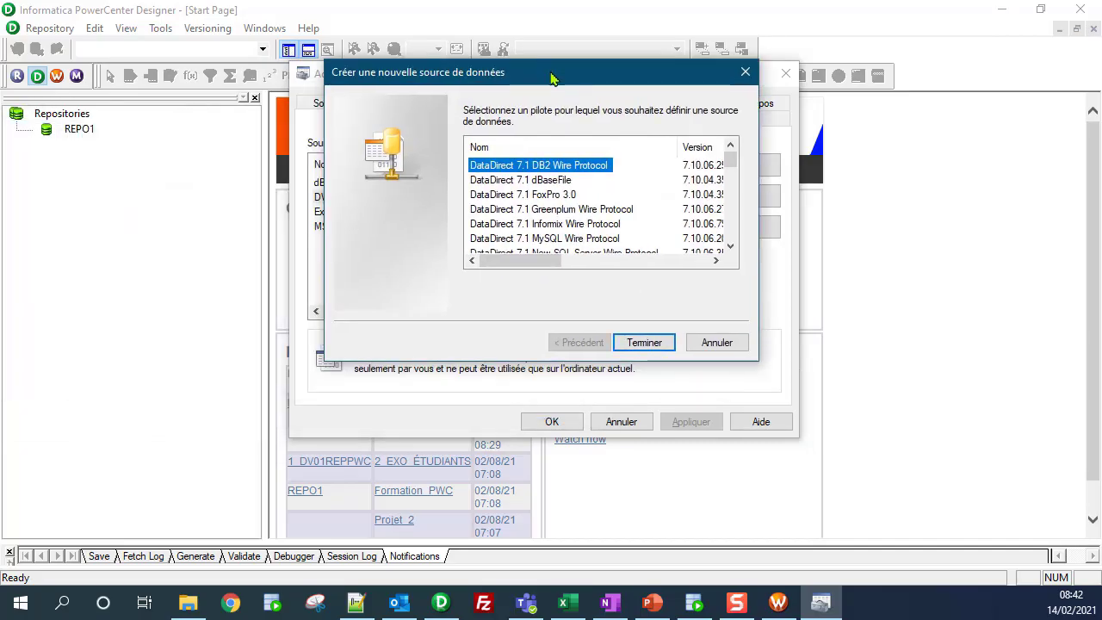
left_click(562, 225)
scroll(561, 232, "down", 1)
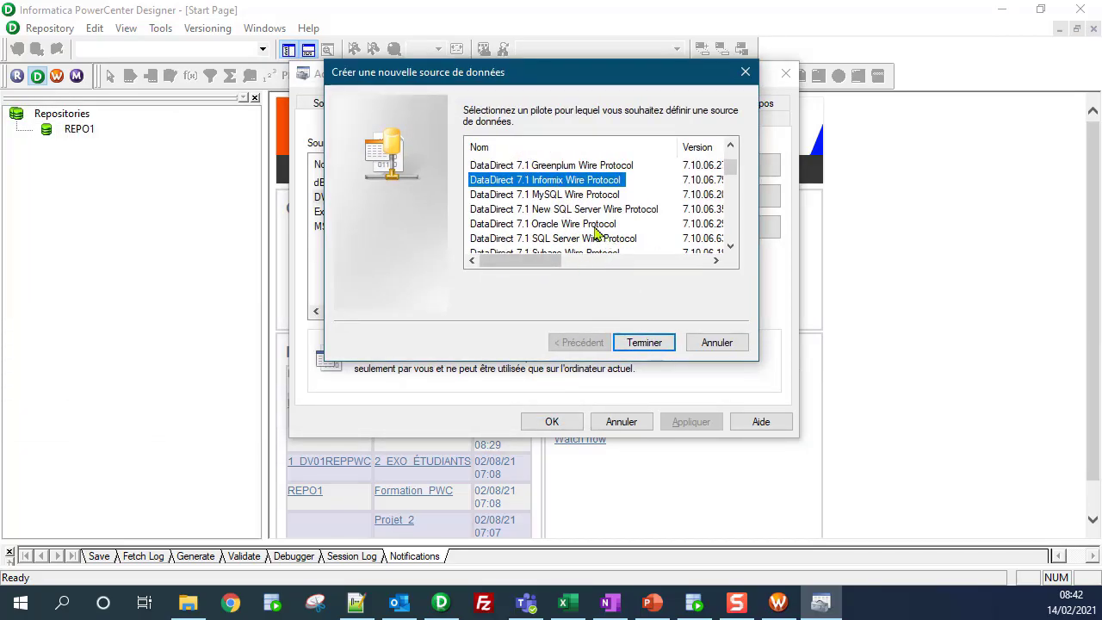
left_click(592, 225)
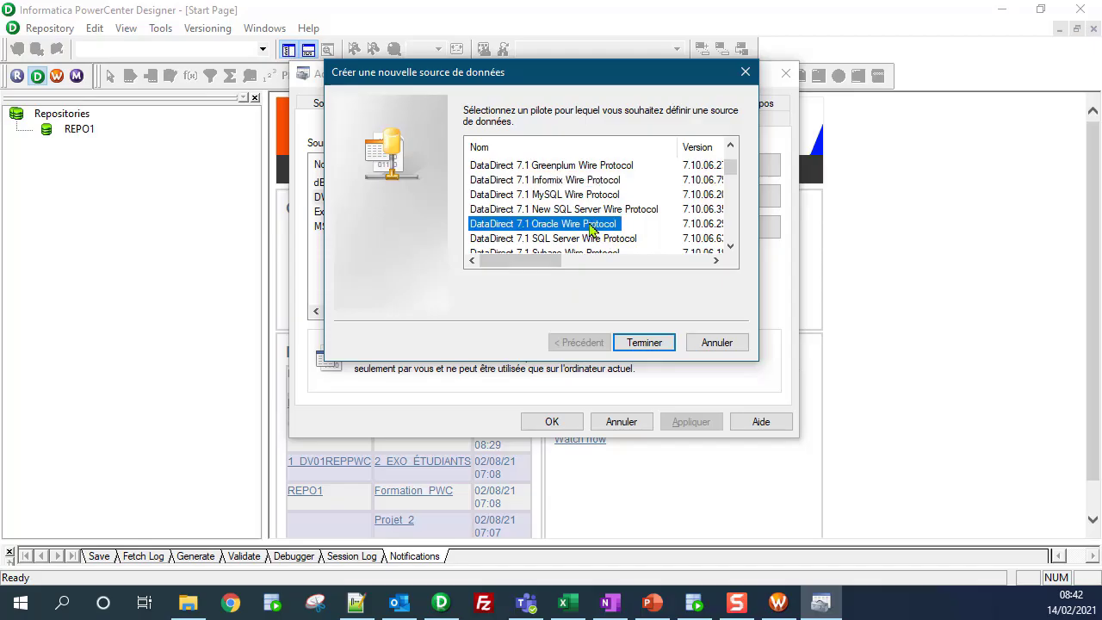
left_click(629, 345)
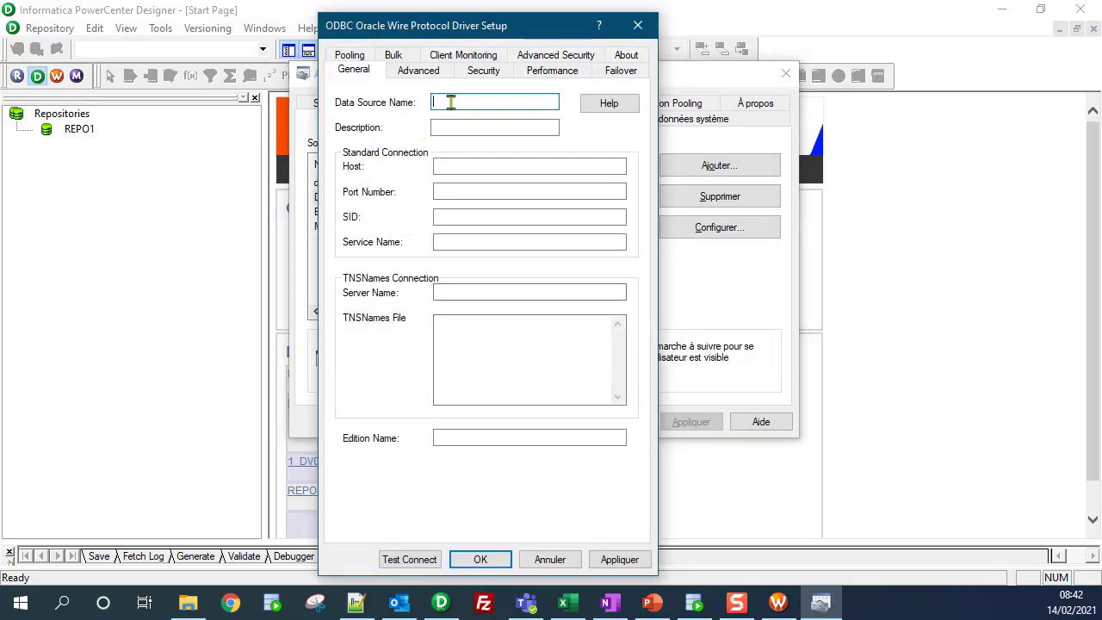
Step: Name the data source ODS with description ODS, host localhost, port 1521, SID orcl
type("ODS")
double_click(446, 102)
key("ctrl+c")
left_click(482, 128)
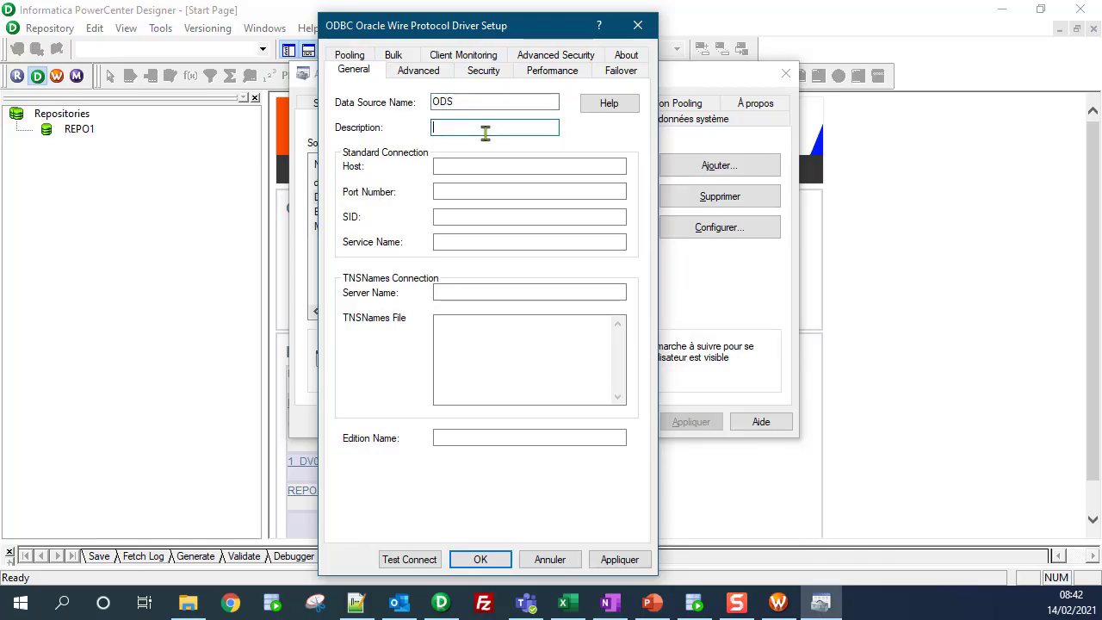
key("ctrl+v")
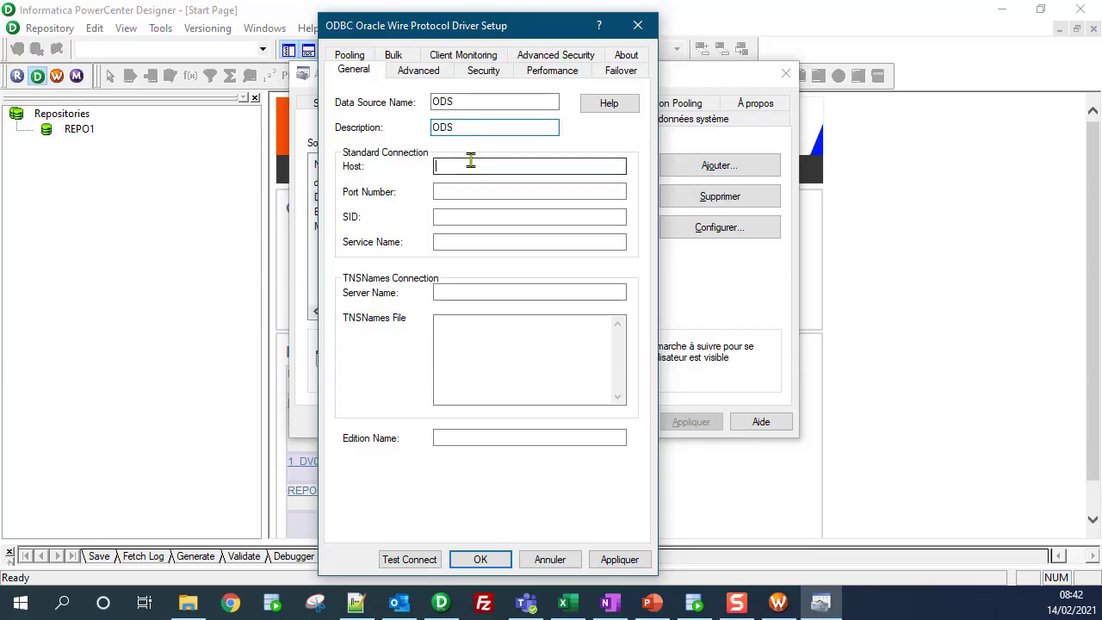
left_click(470, 163)
type("lo")
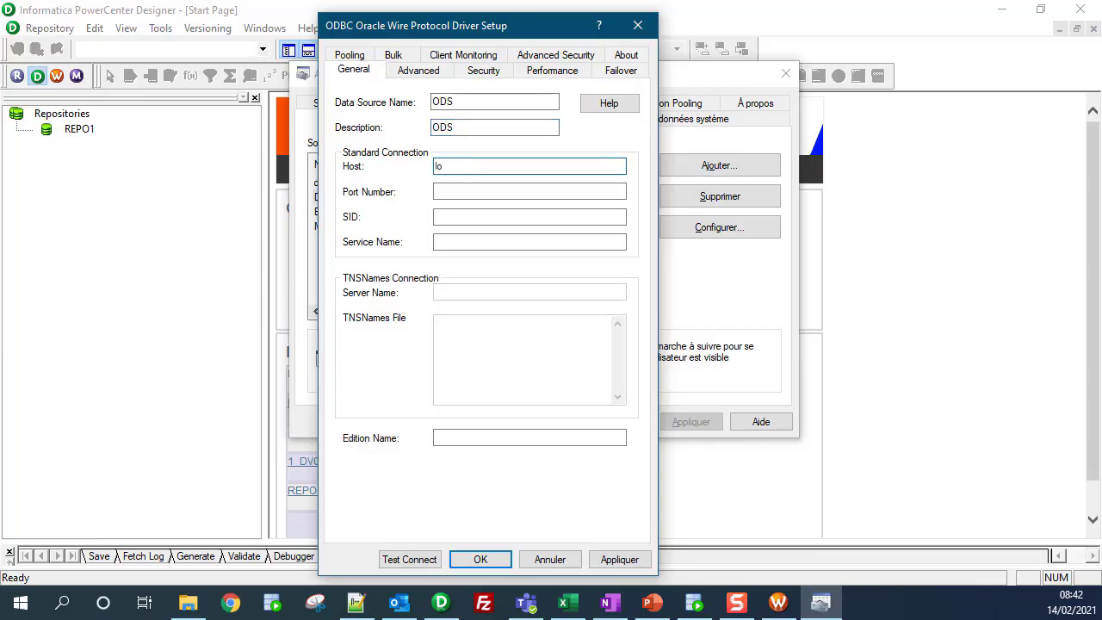
type("calhost")
left_click(475, 188)
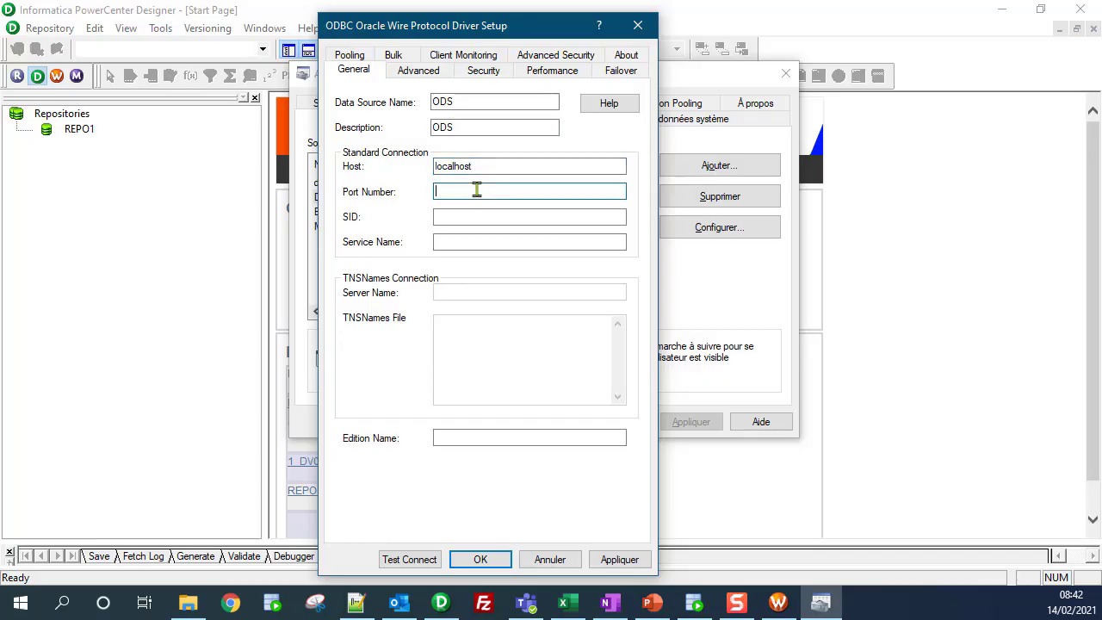
left_click(488, 217)
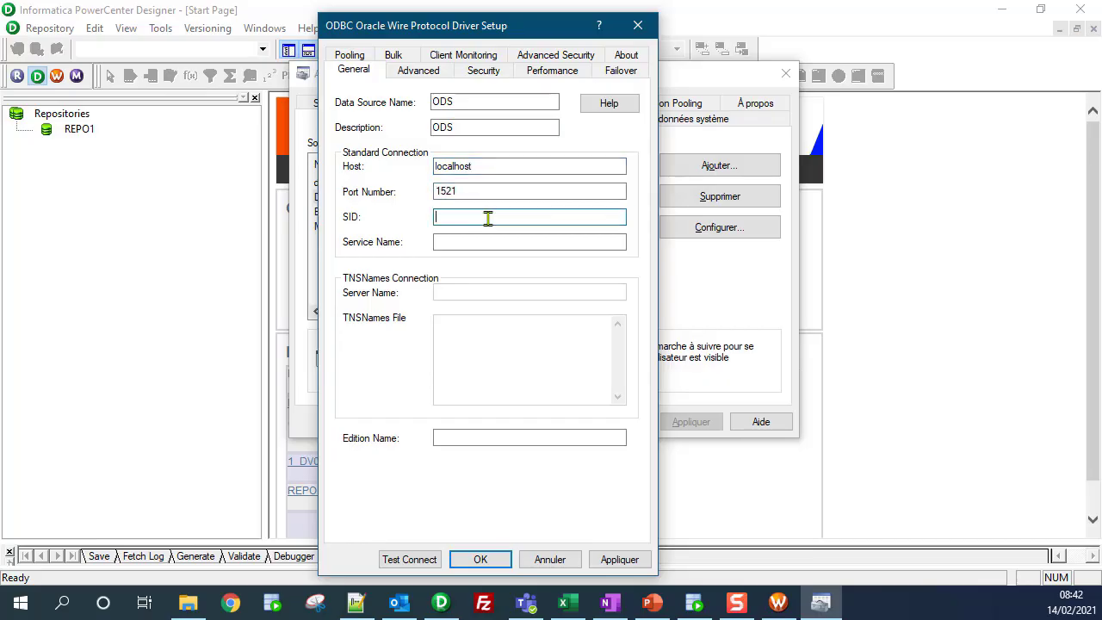
type("orcl")
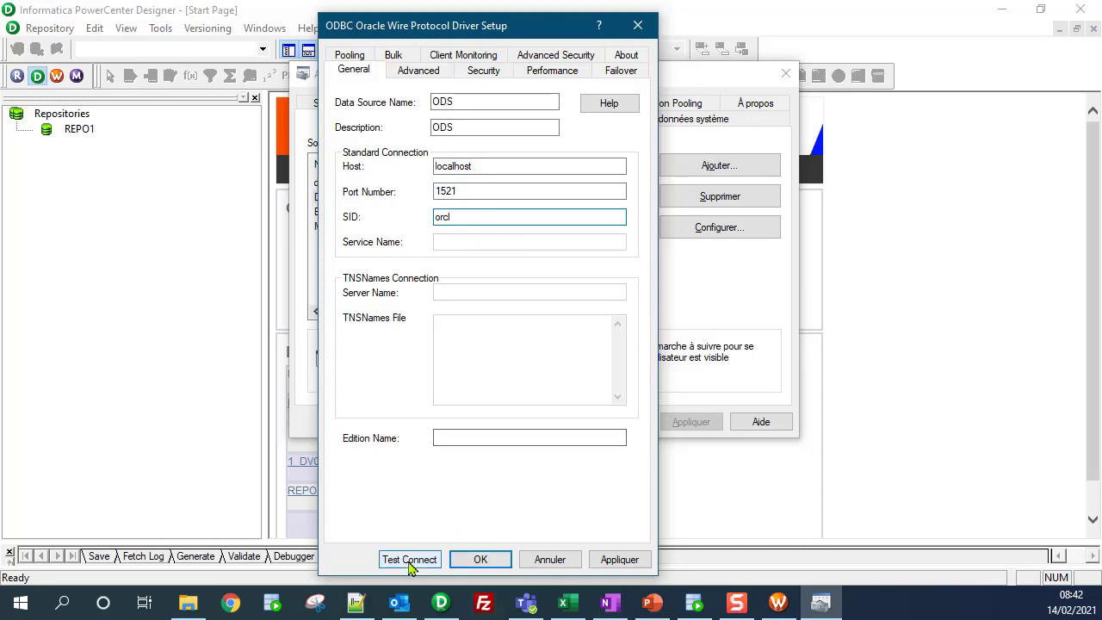
Step: Test the connection with the ODS database user name and password, confirming success
left_click(411, 560)
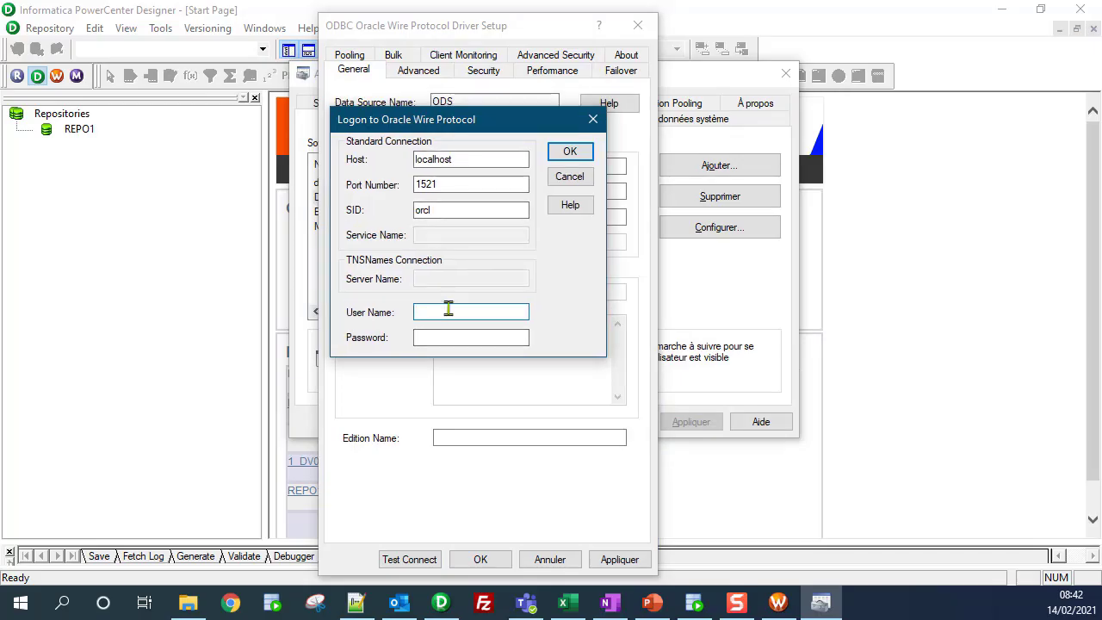
type("ODS")
left_click(451, 338)
type("ODS")
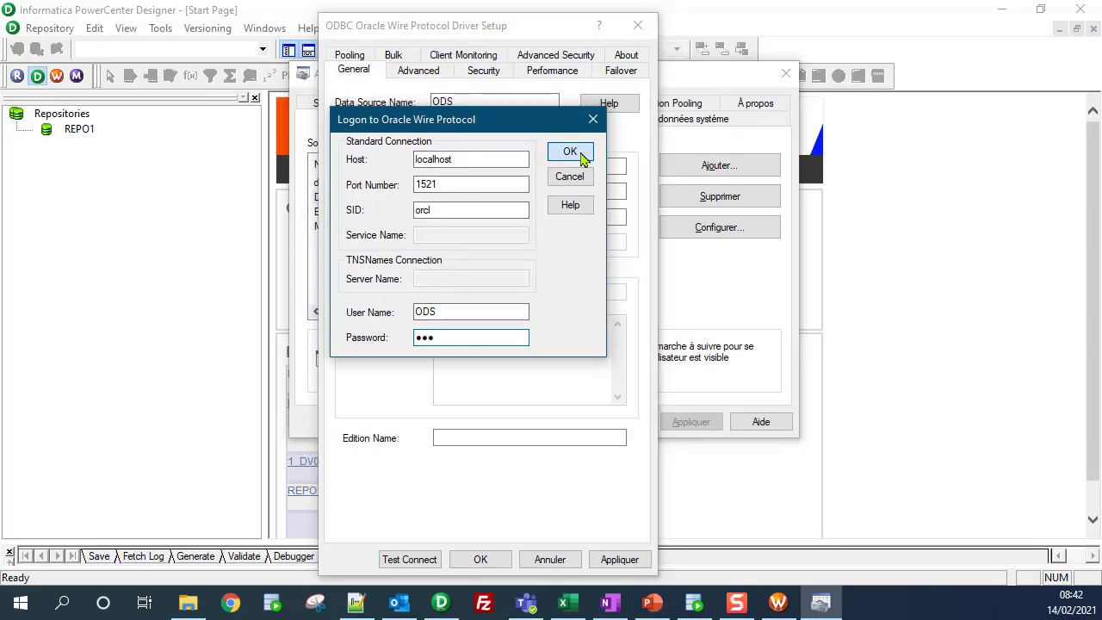
left_click(581, 152)
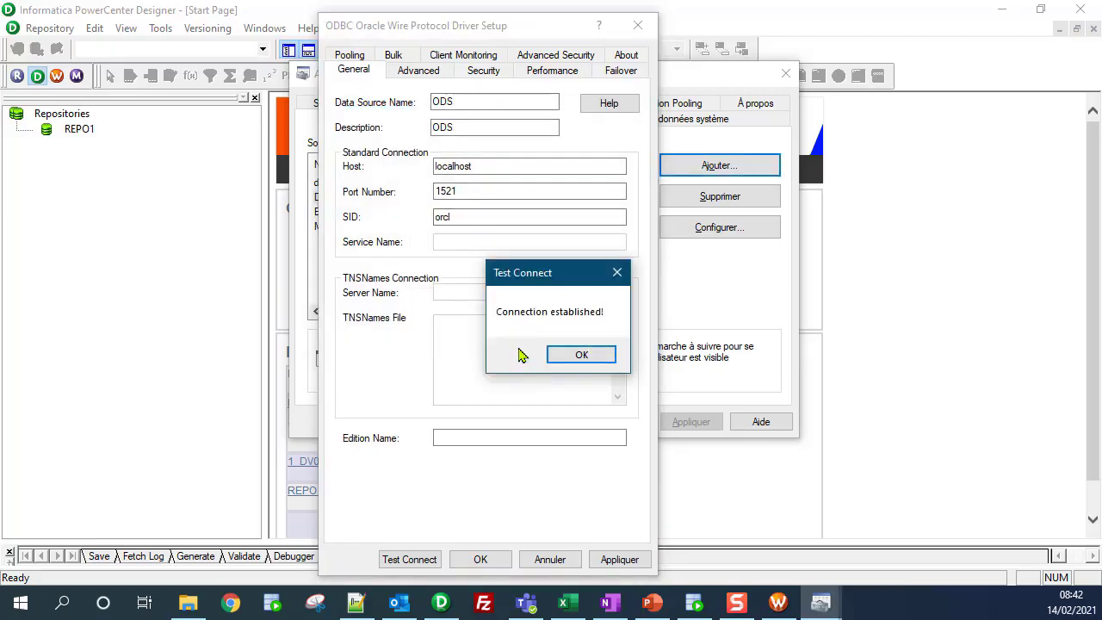
left_click(591, 356)
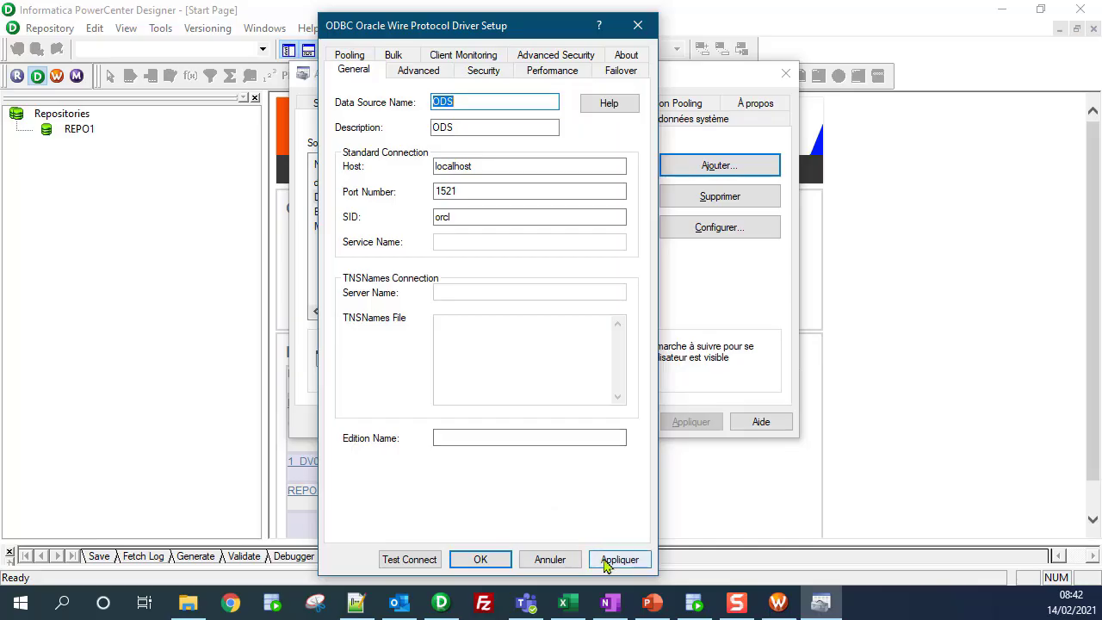
Step: Apply and save the ODS data source, then check it in the User DSN list
left_click(607, 561)
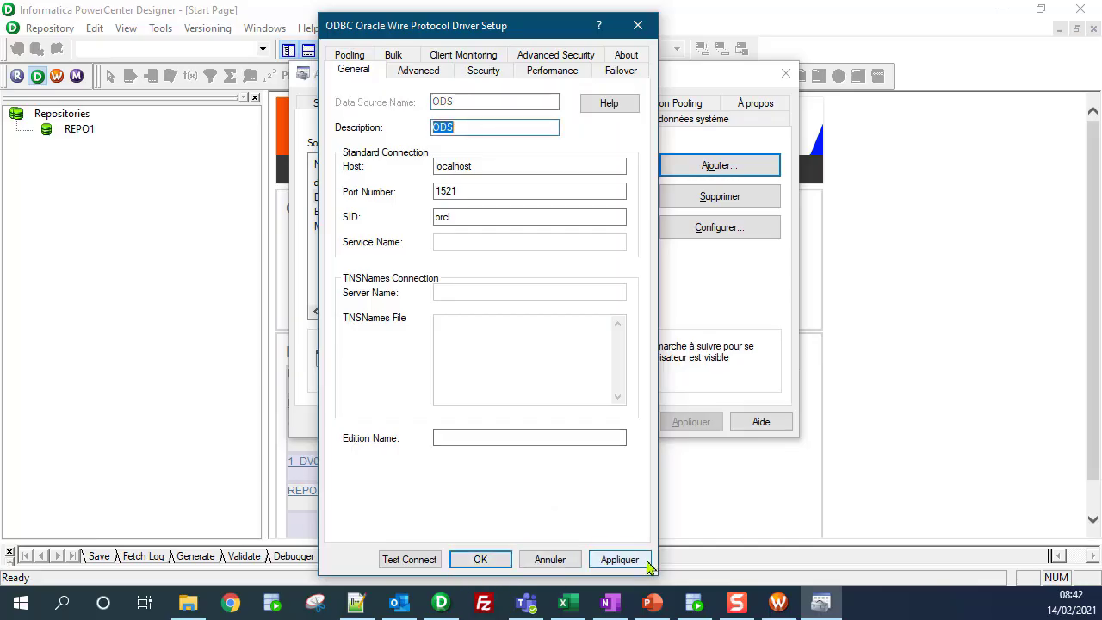
left_click(495, 562)
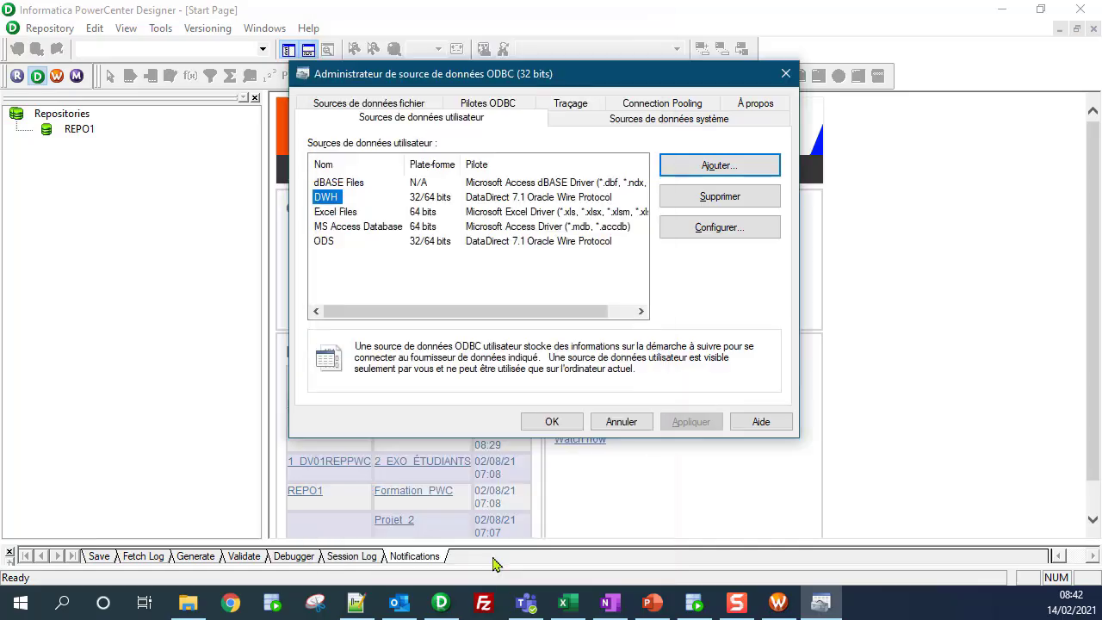
left_click(334, 241)
left_click(335, 200)
left_click(338, 213)
left_click(336, 239)
left_click(333, 200)
left_click(333, 242)
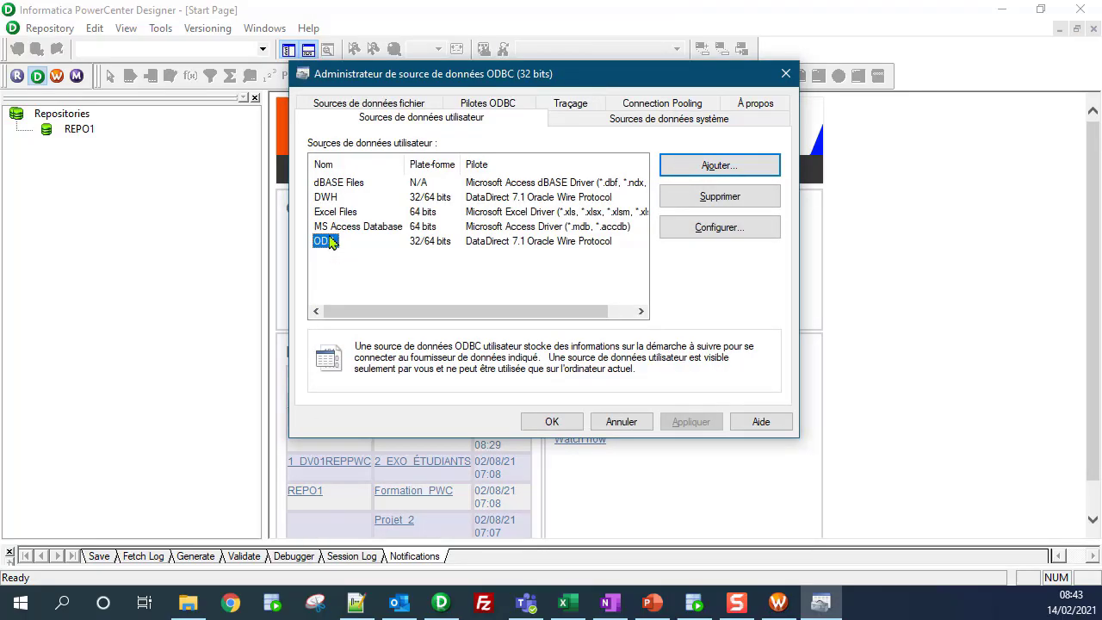
Step: Close the ODBC administrator and log in to REPO1 in Designer
left_click(573, 422)
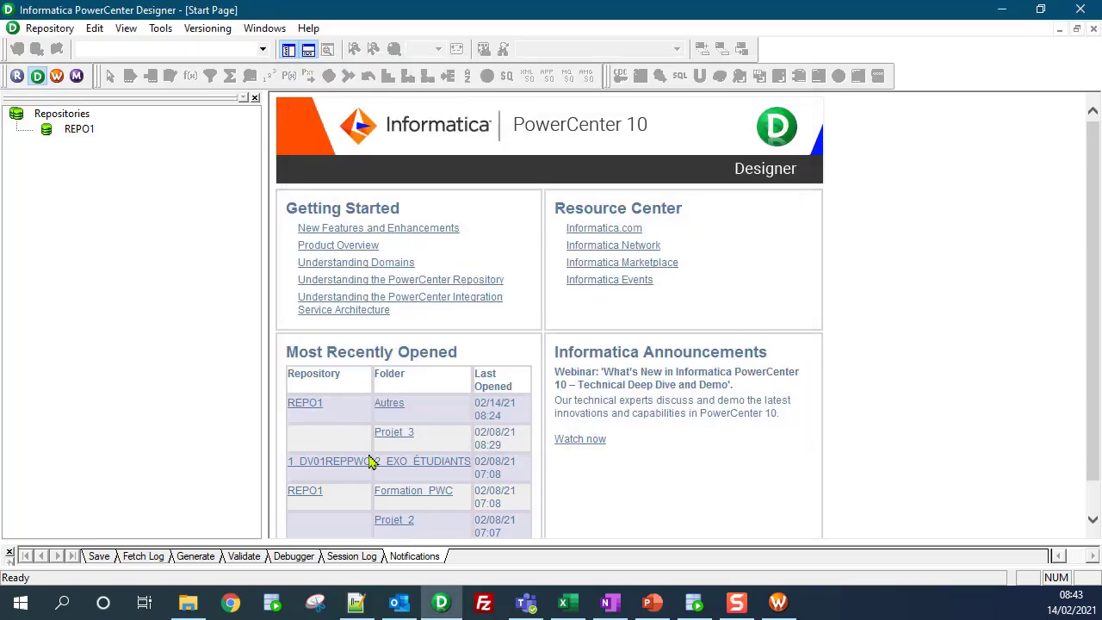
double_click(82, 130)
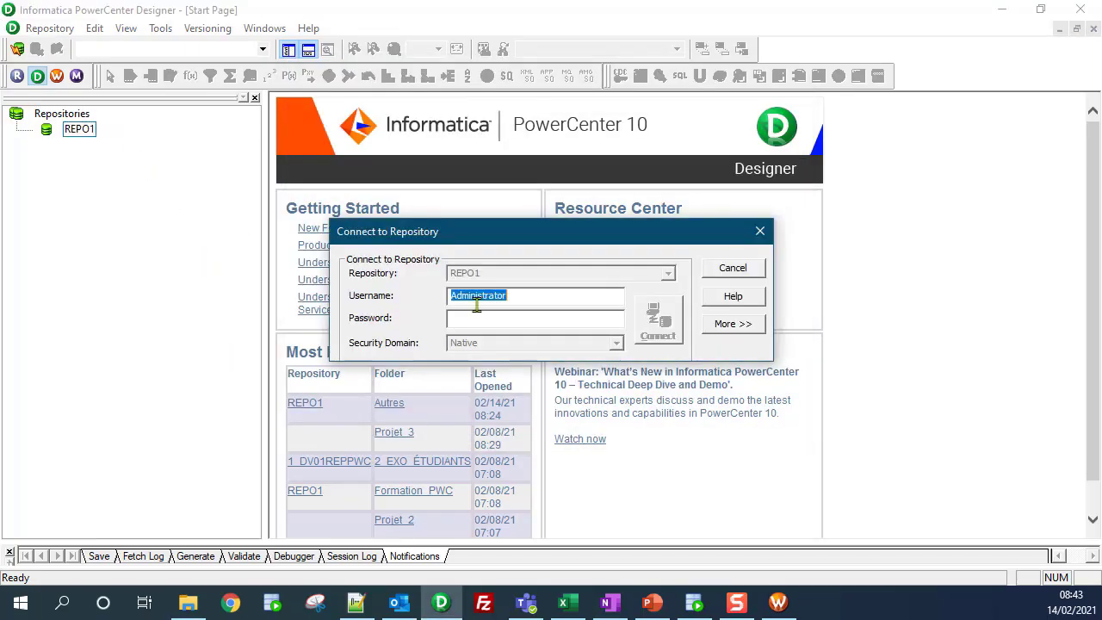
left_click(484, 316)
type("*")
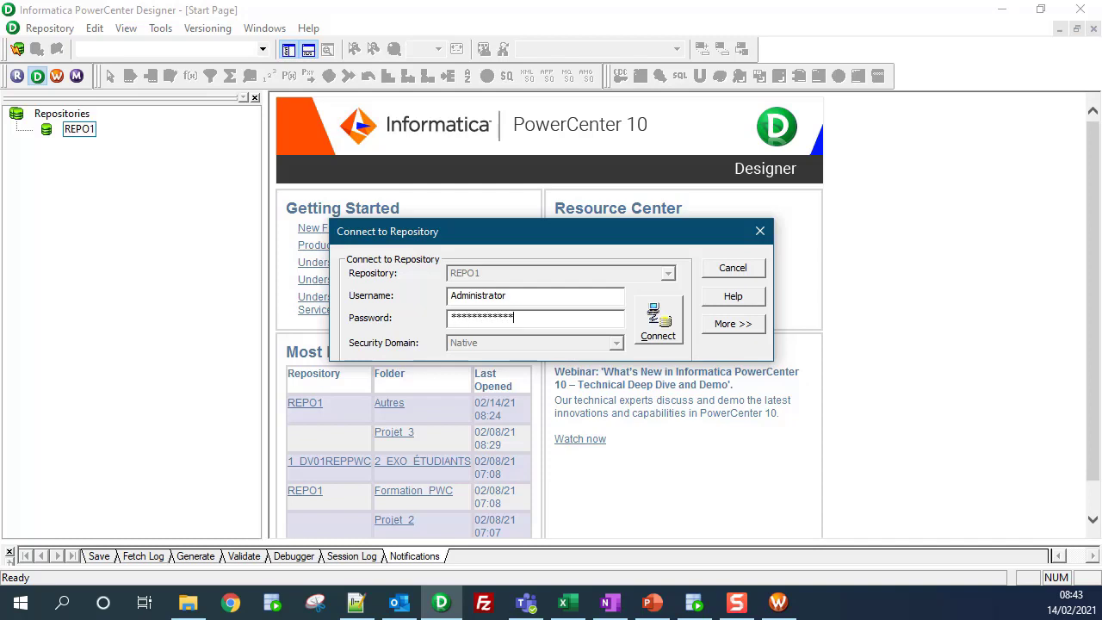
key("Return")
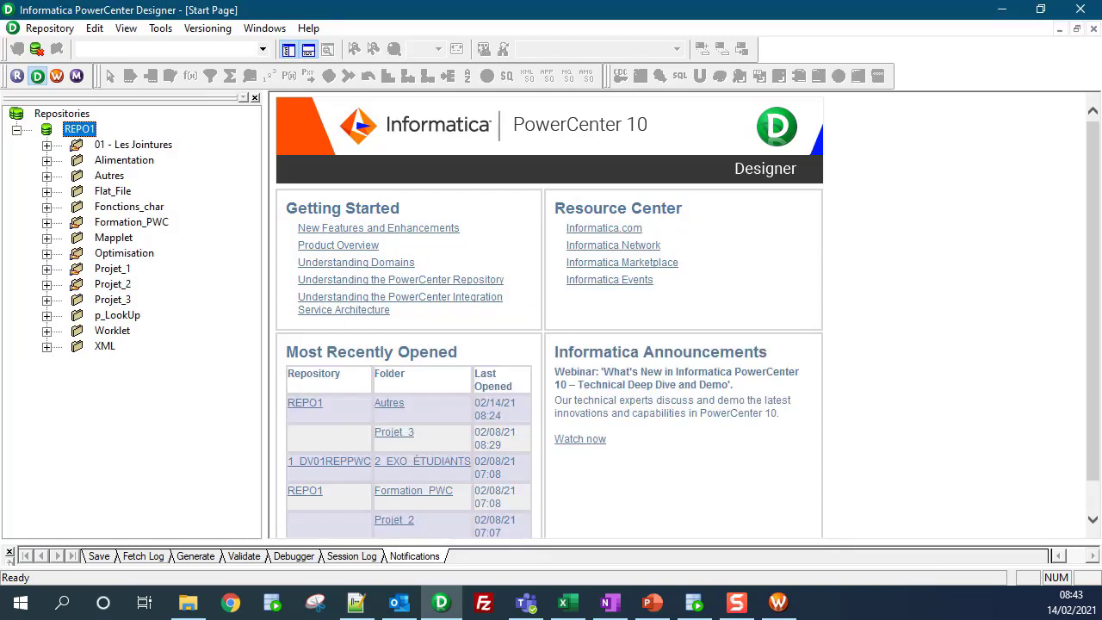
Step: In the Autres folder, import tables from a database using the ODS ODBC data source
double_click(110, 176)
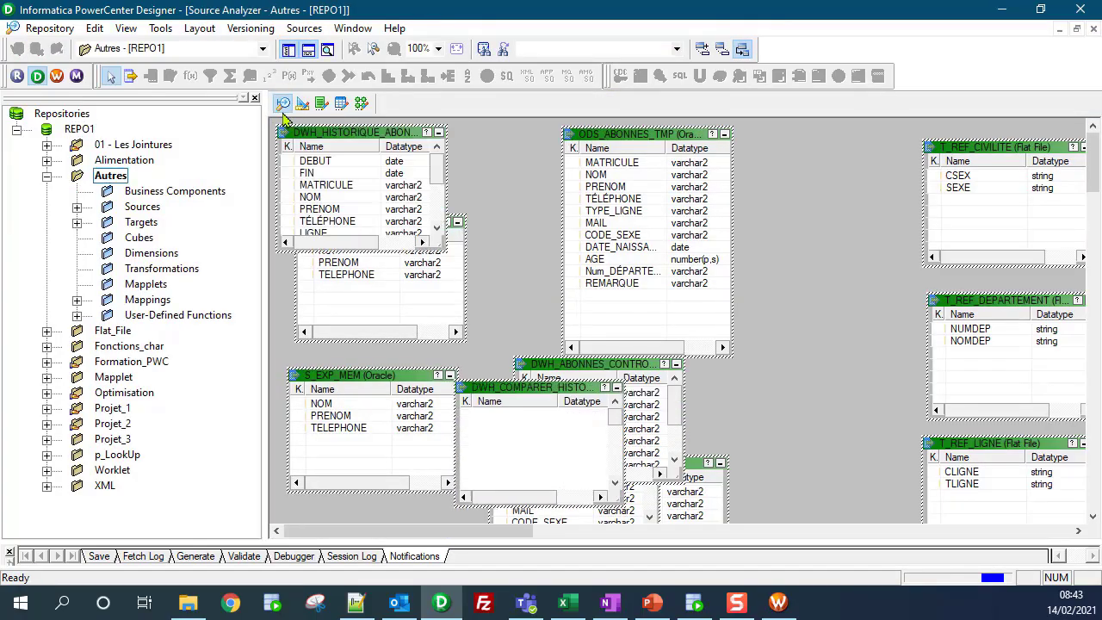
left_click(305, 31)
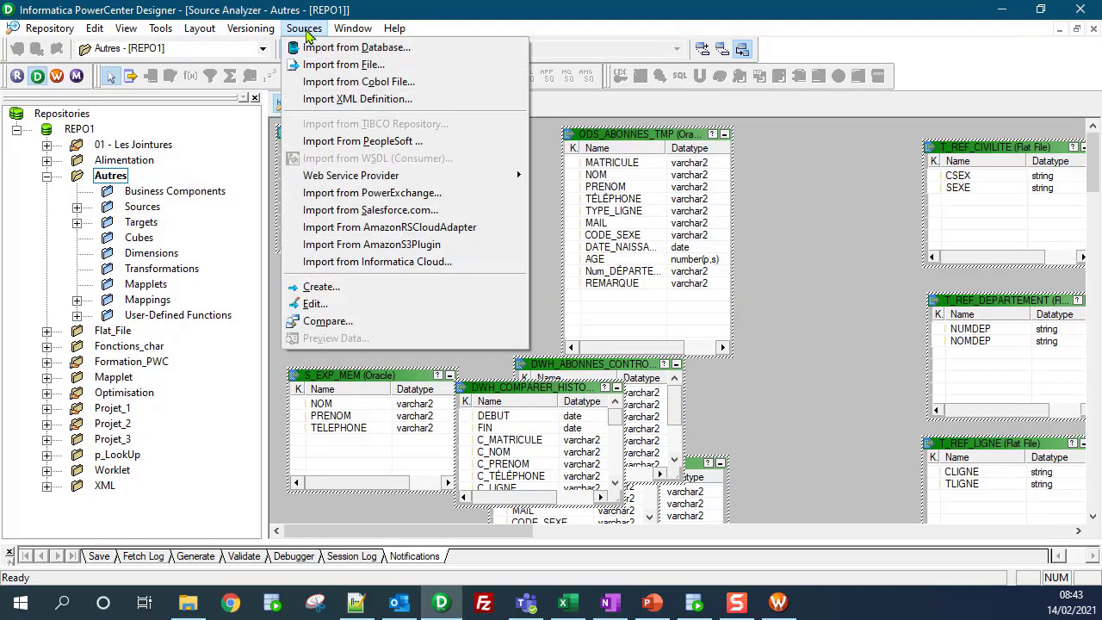
left_click(316, 47)
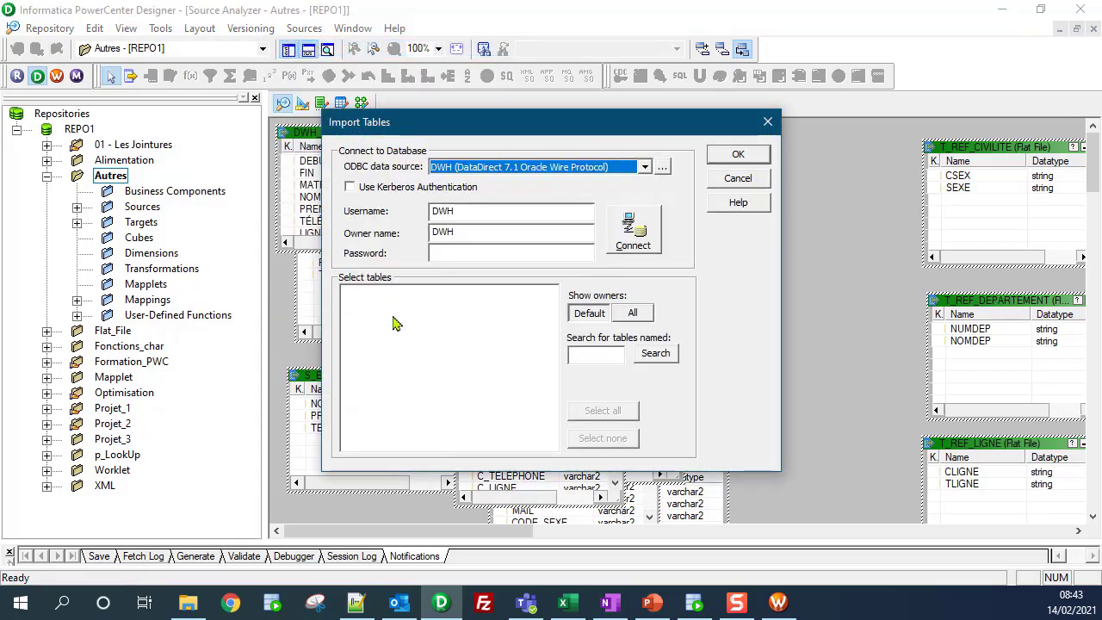
left_click(646, 168)
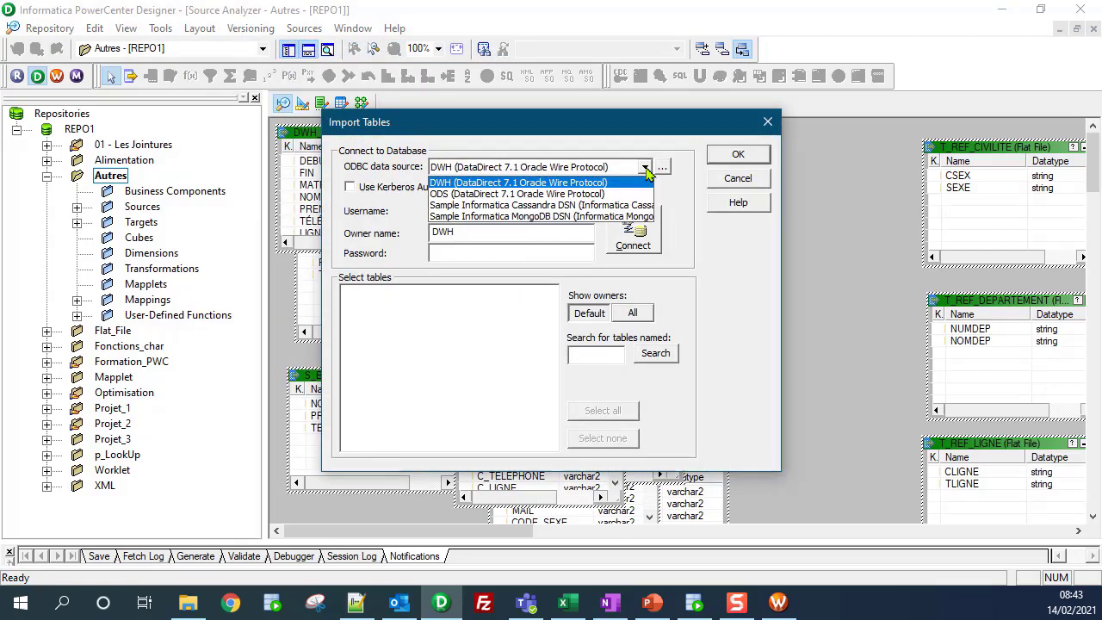
left_click(472, 195)
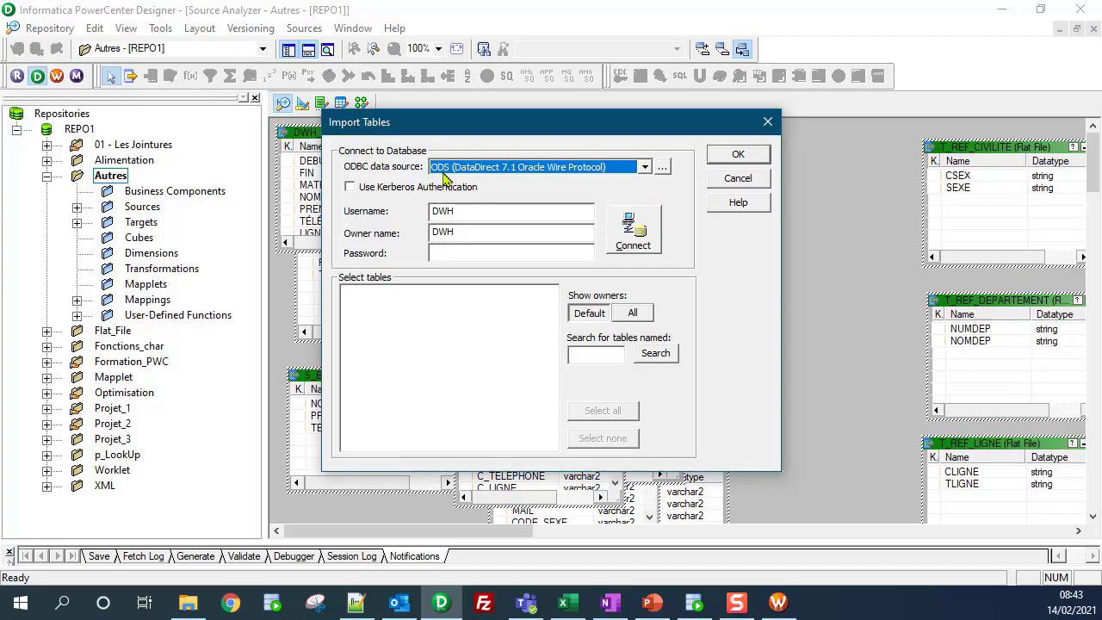